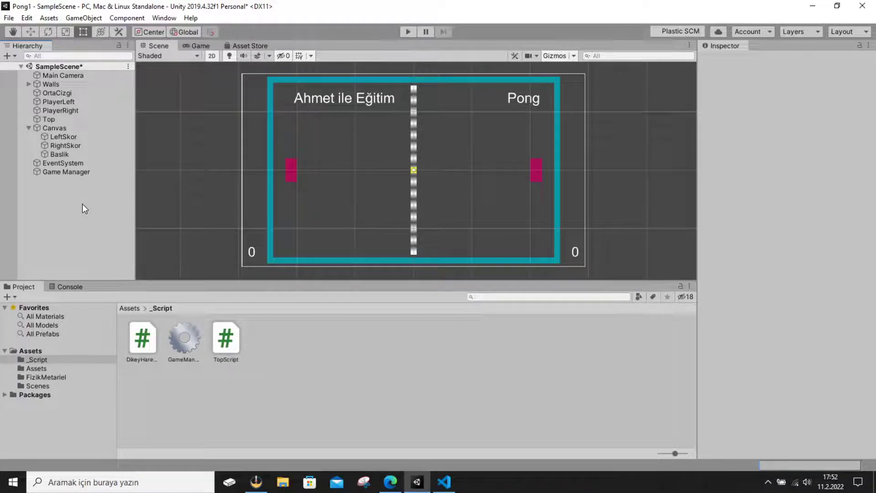
Step: Create a UI Button under the Canvas, expand it to show its Text, and enlarge it near the field centre
right_click(49, 191)
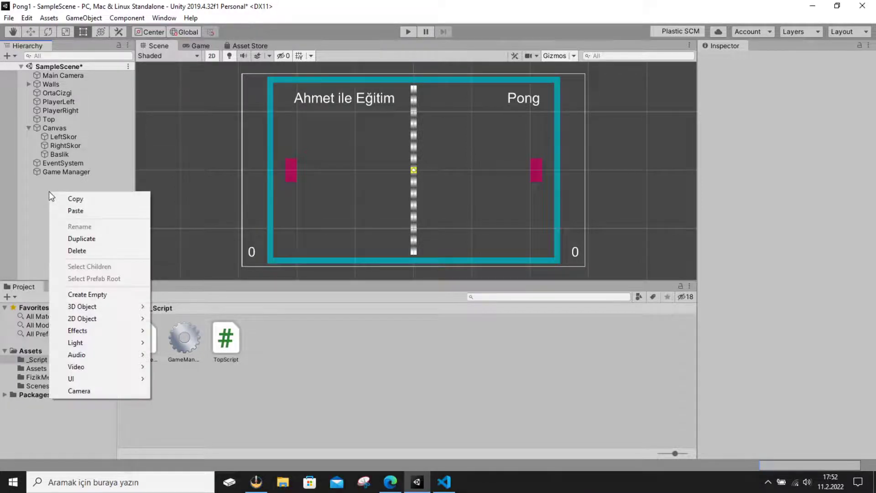
mouse_move(95, 378)
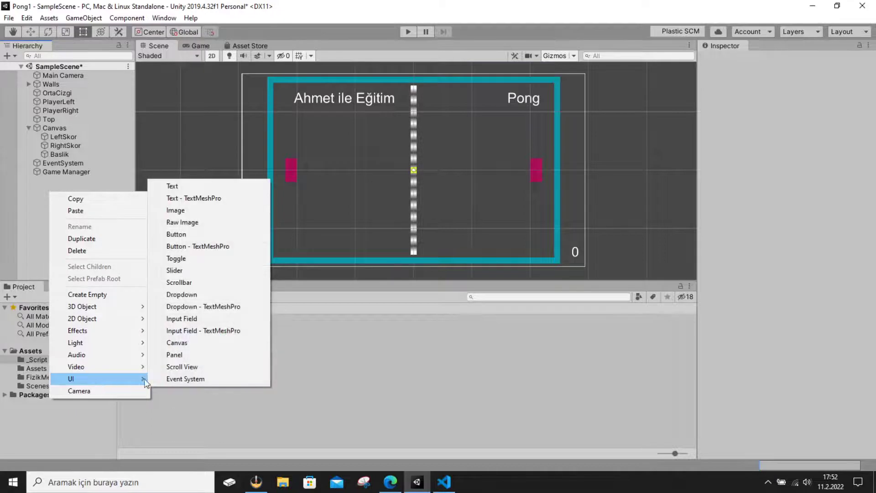
left_click(189, 235)
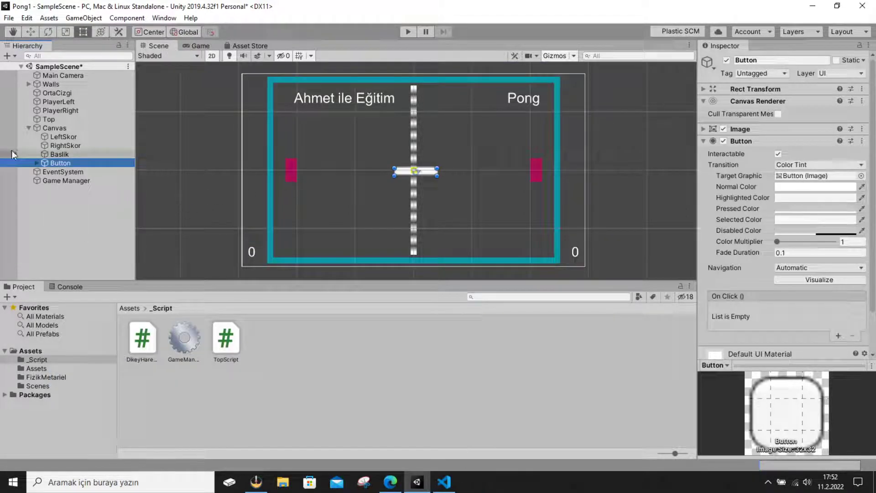
left_click(36, 162)
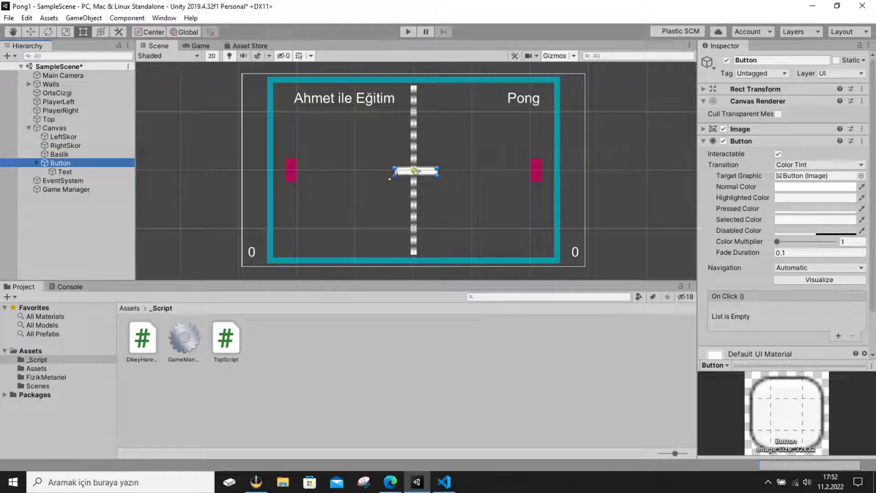
left_click_drag(392, 176, 351, 195)
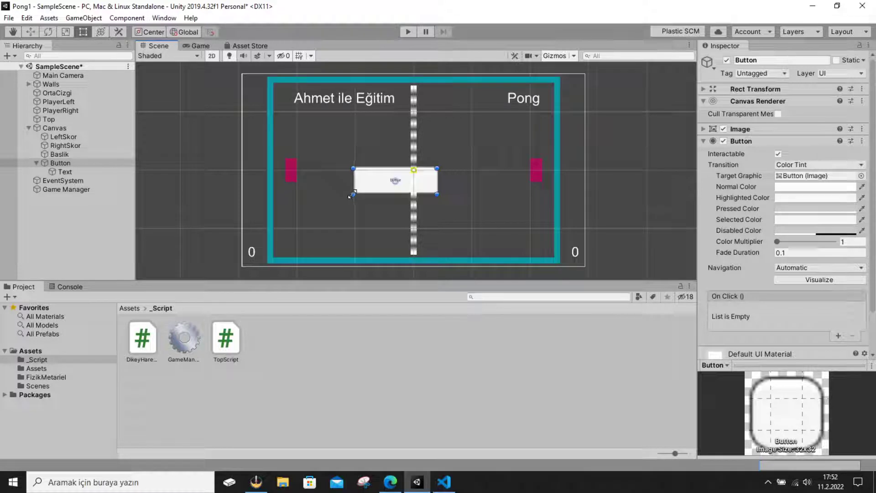
Step: Turn on Best Fit for the button's Text label and drag the Button slightly higher on the field
left_click(81, 172)
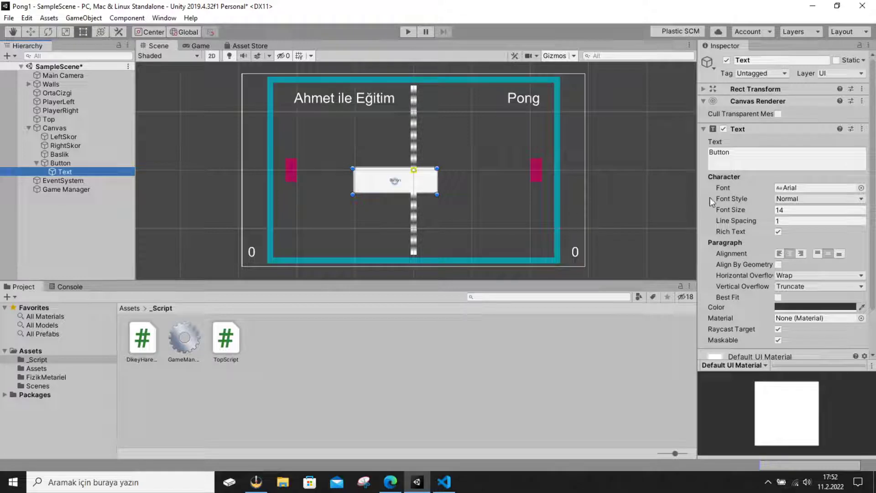
left_click(778, 298)
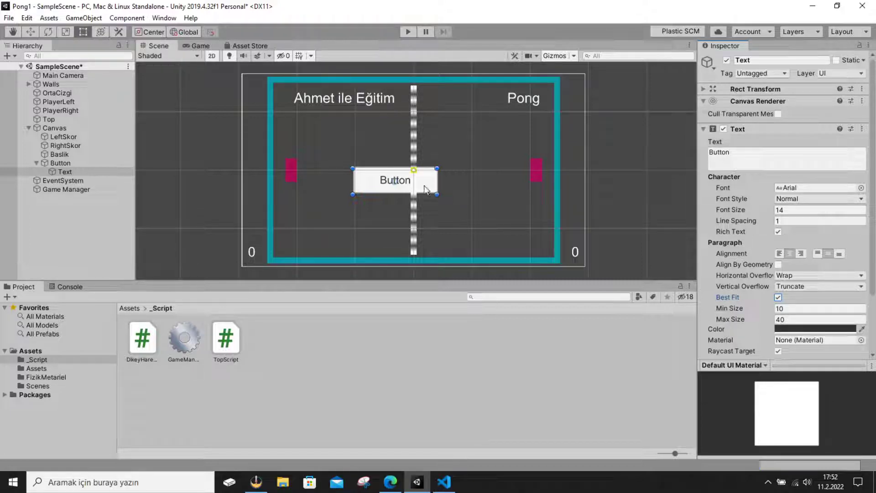
mouse_move(426, 189)
left_mouse_down()
mouse_move(438, 182)
mouse_move(426, 188)
left_mouse_up()
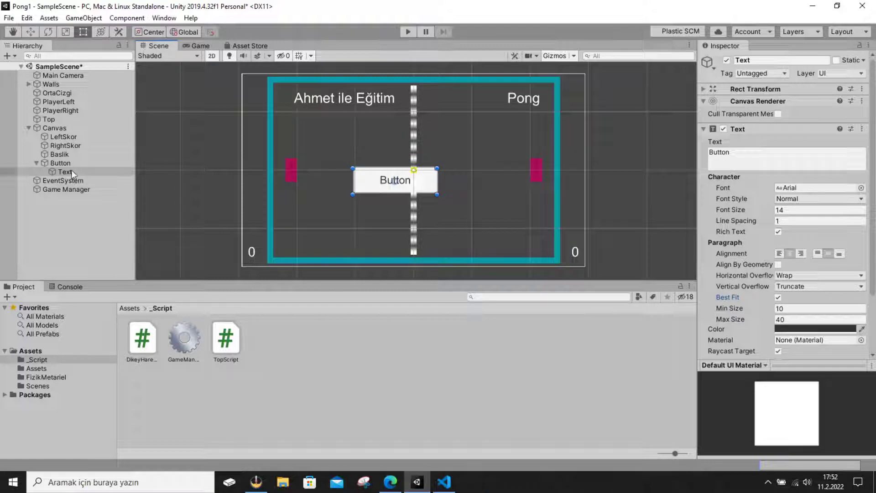
left_click(60, 163)
left_click_drag(367, 185, 385, 163)
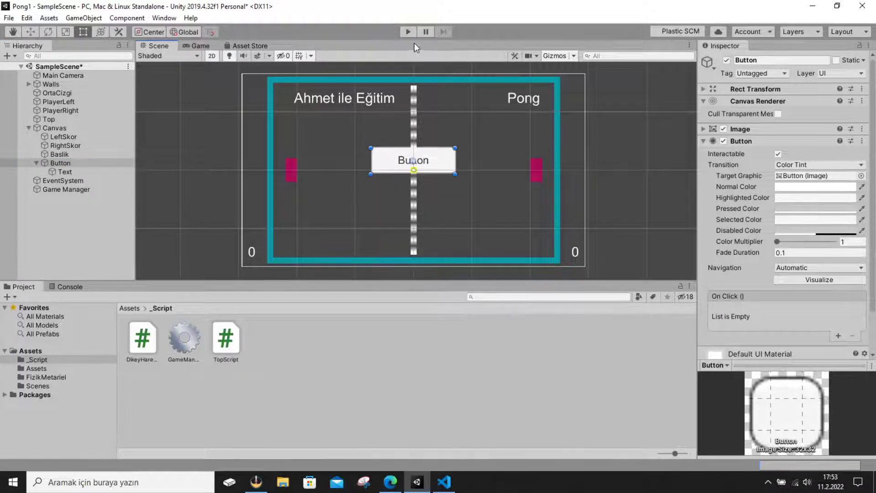
left_click(407, 31)
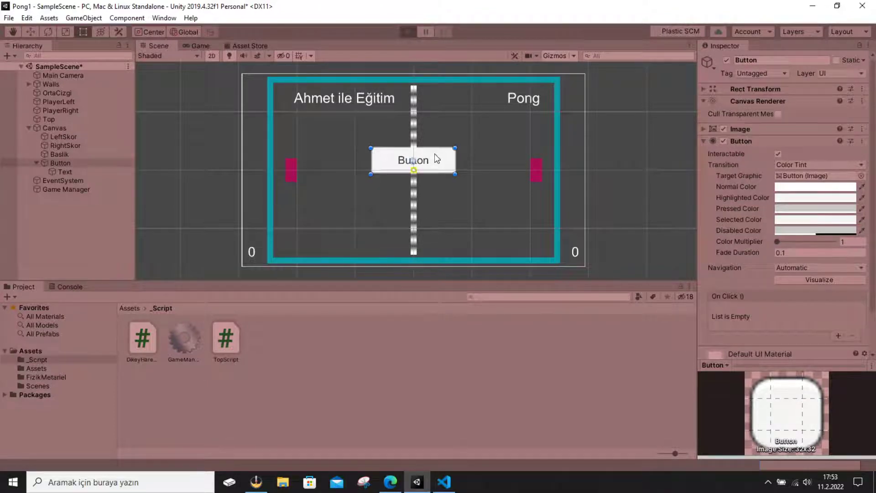
left_click(446, 161)
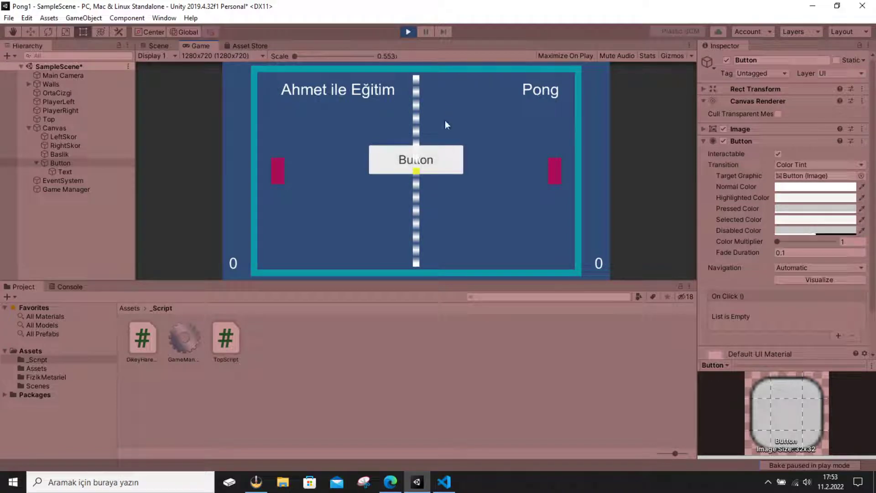
left_click(444, 156)
left_click(445, 154)
left_click(409, 31)
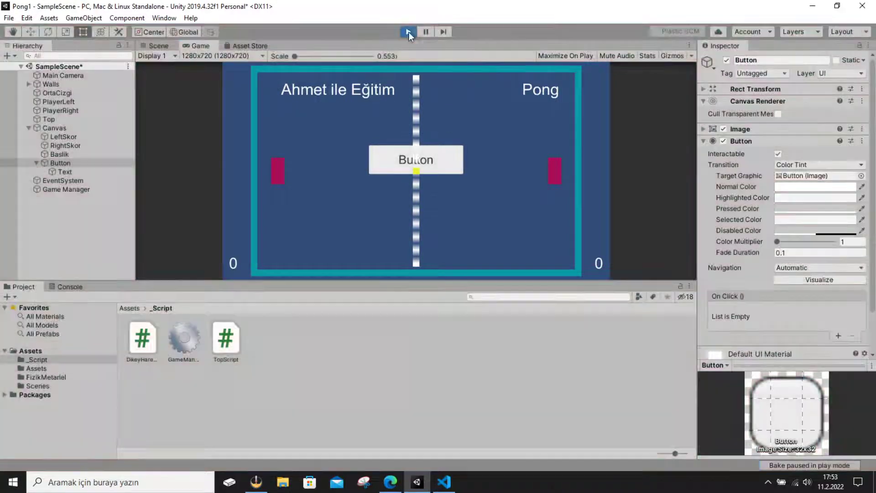
left_click(778, 155)
left_click(777, 154)
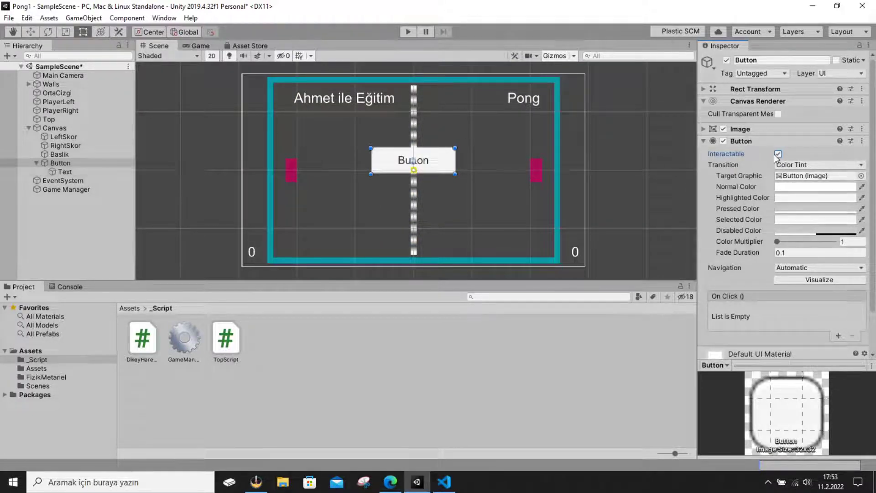
left_click(779, 154)
left_click(408, 32)
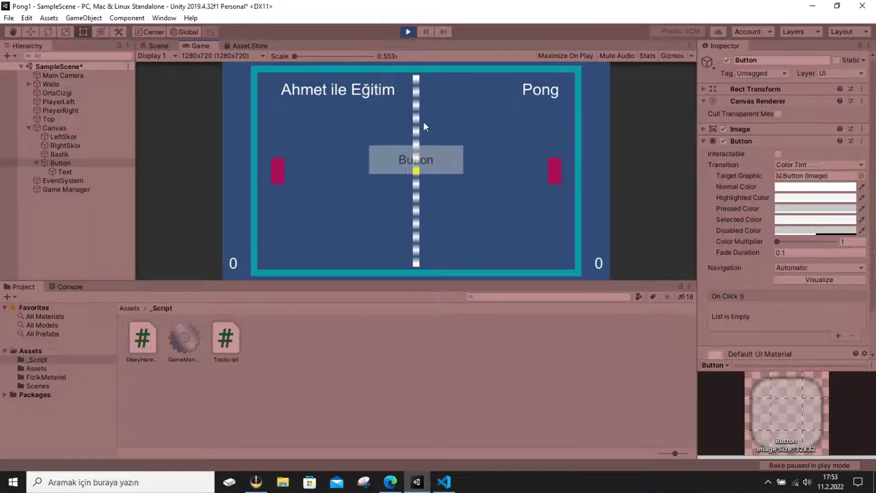
left_click(404, 32)
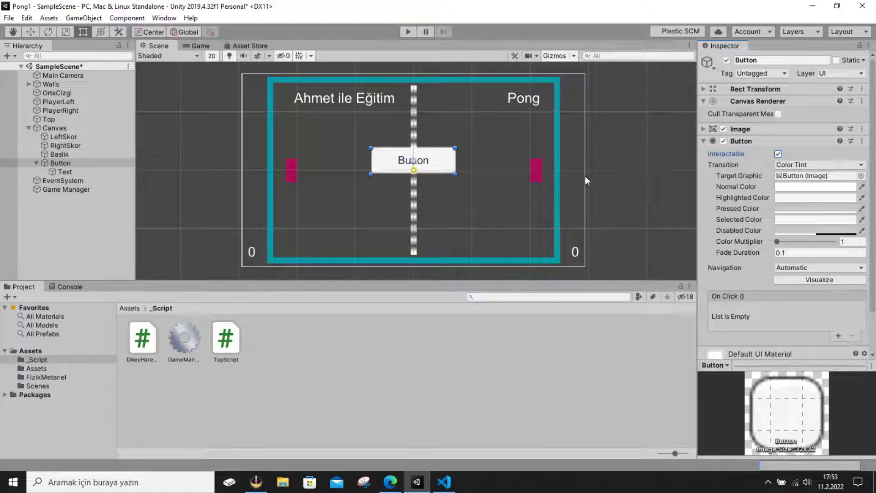
Step: Set the Button's Highlighted Color to light pink
left_click(446, 165)
left_click(89, 160)
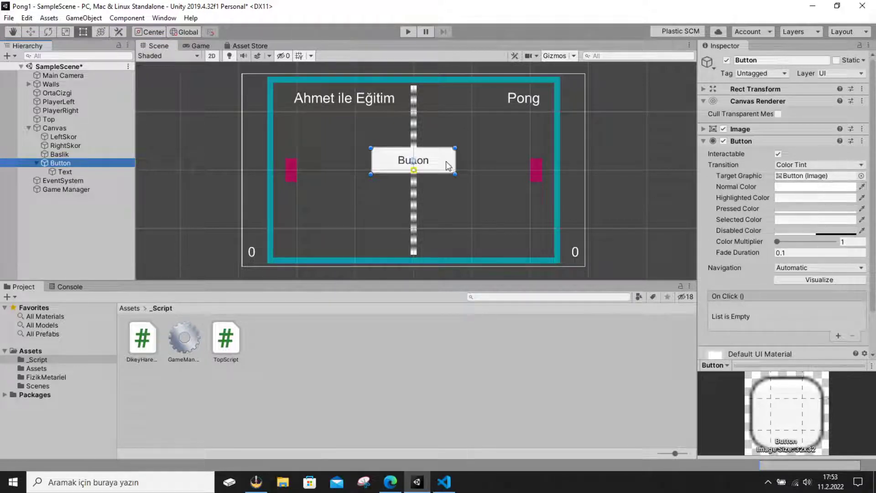
left_click(826, 198)
left_click_drag(650, 167, 658, 175)
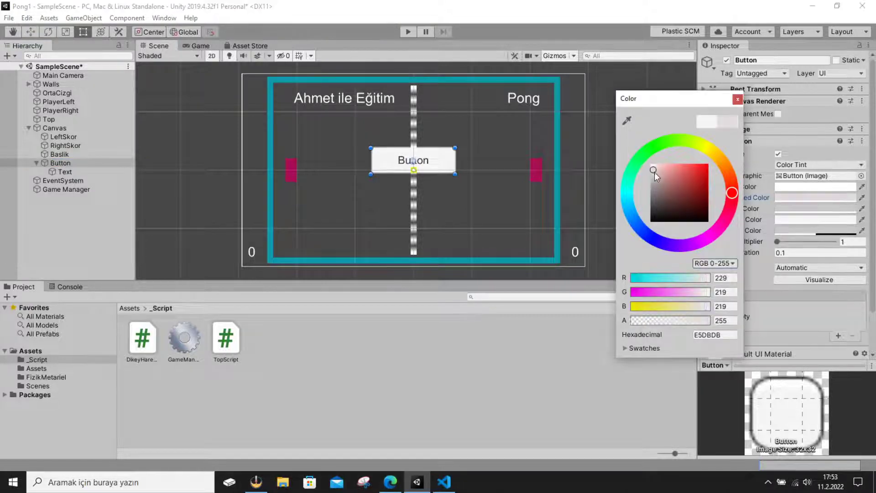
left_click(737, 99)
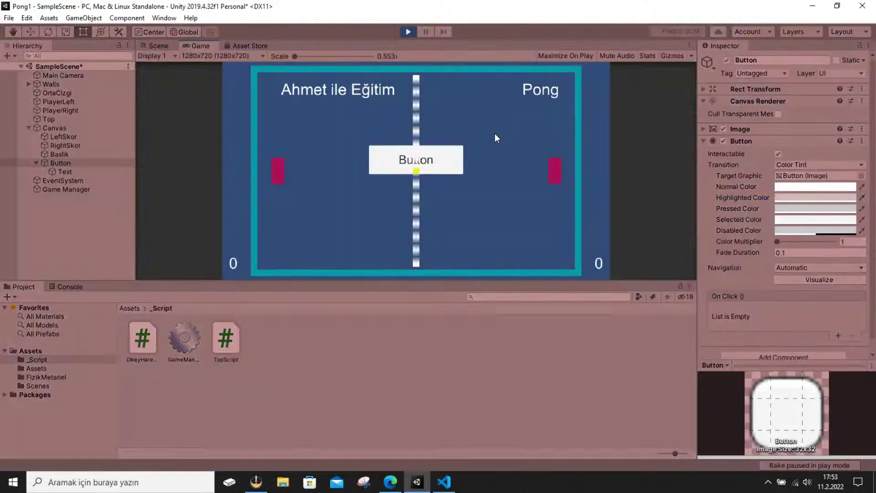
Step: Test the pink hover tint on the in-game button, then stop play mode
left_click(442, 154)
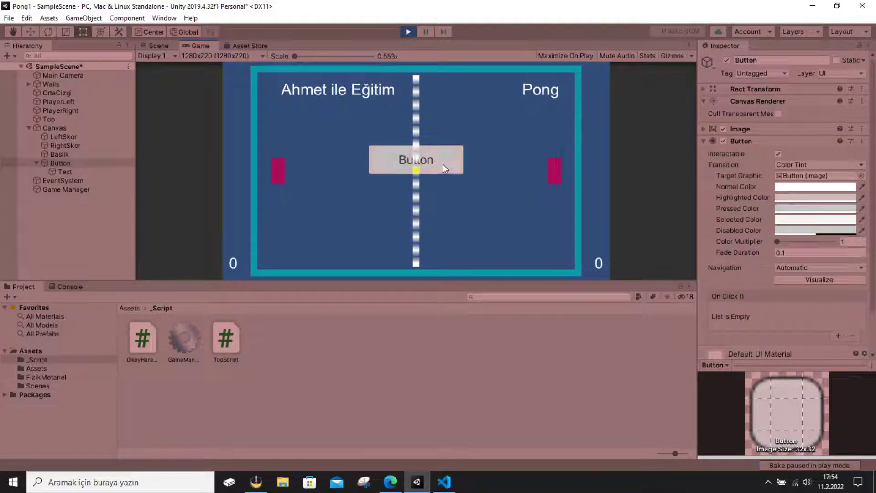
left_click(443, 163)
left_click(407, 32)
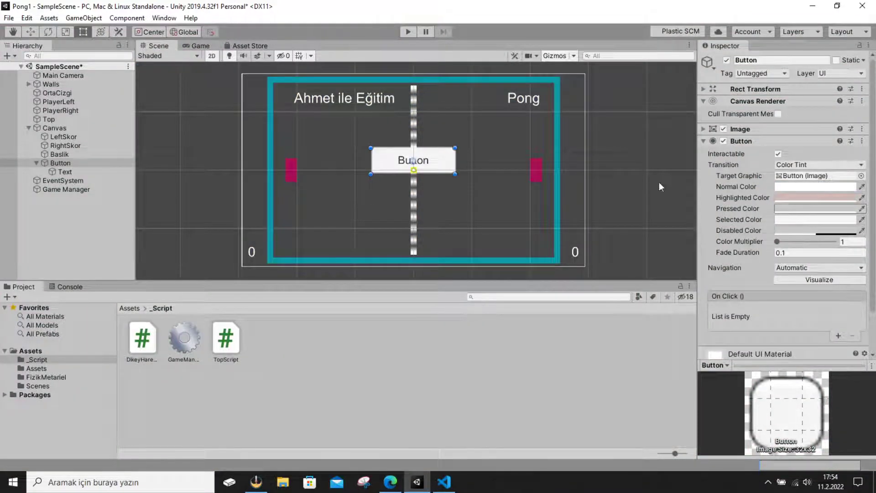
Step: Set the Button's Pressed Color to bright red
left_click(791, 213)
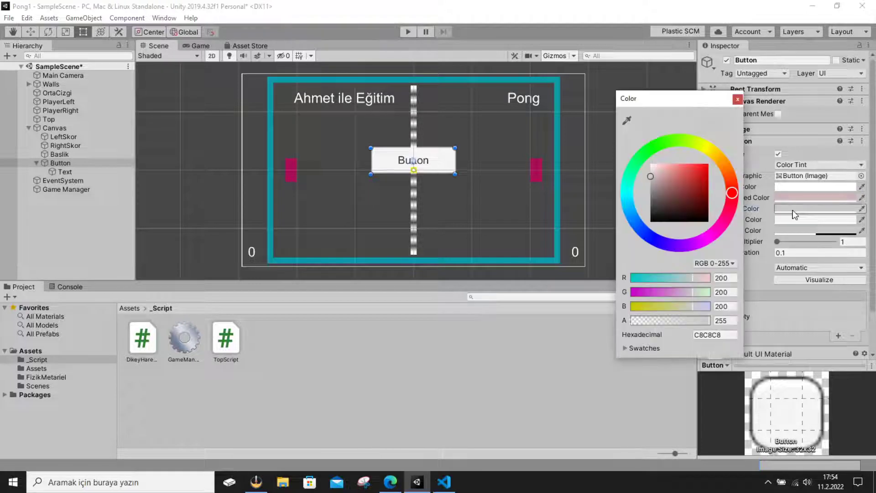
left_click(705, 165)
left_click(738, 99)
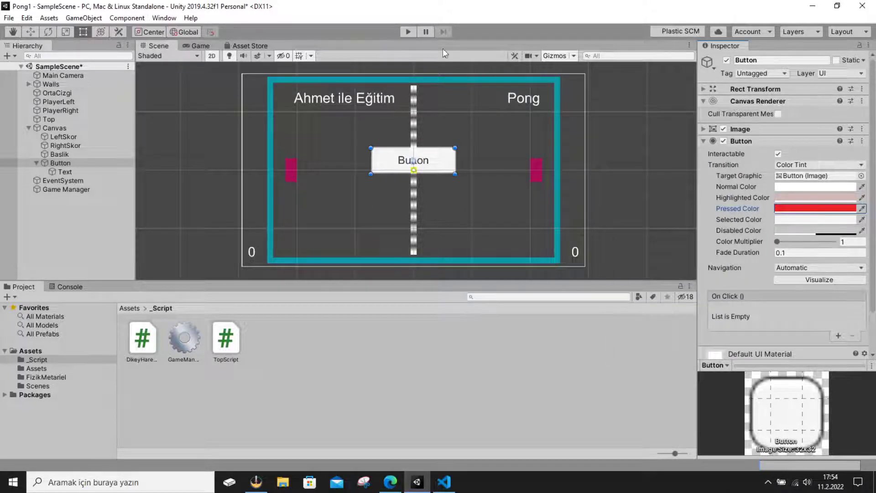
Step: Test the red pressed colour in play mode, then open and close the Selected Color picker
left_click(409, 32)
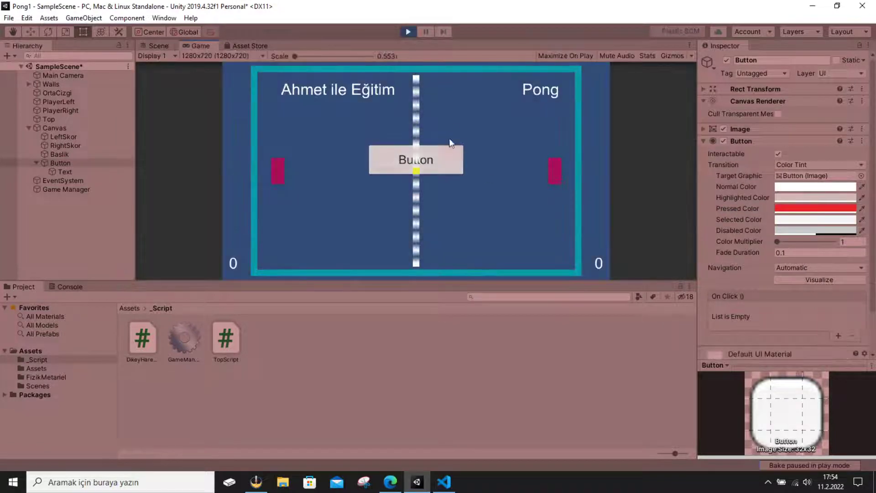
left_click(449, 158)
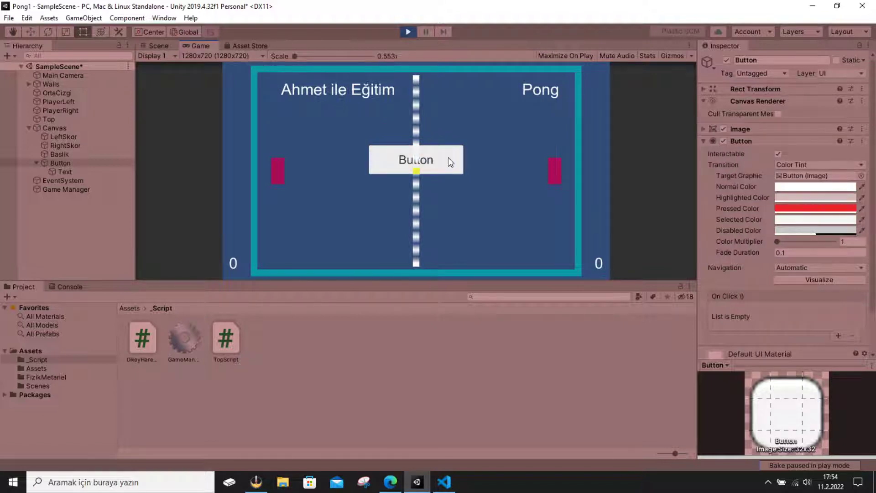
left_click(404, 33)
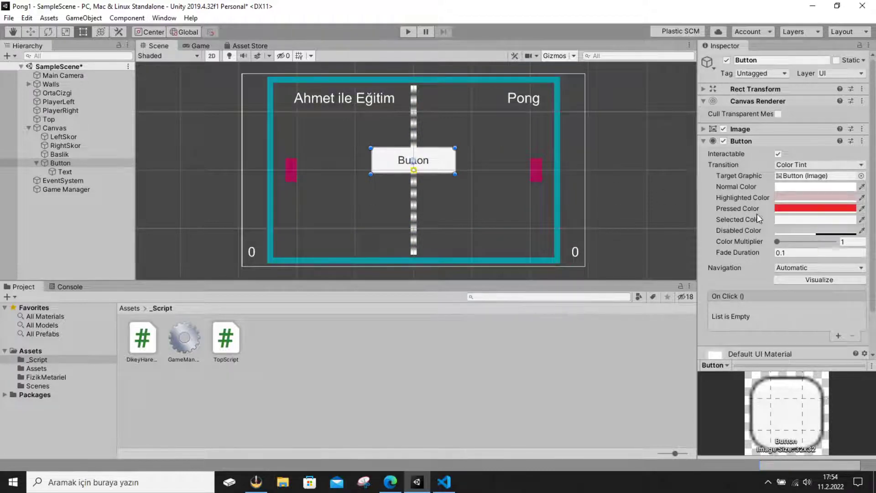
left_click(786, 221)
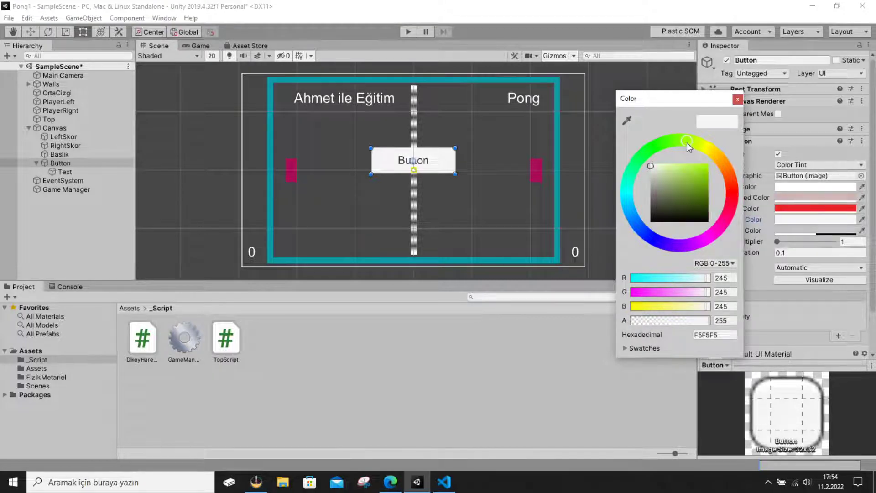
left_click(737, 99)
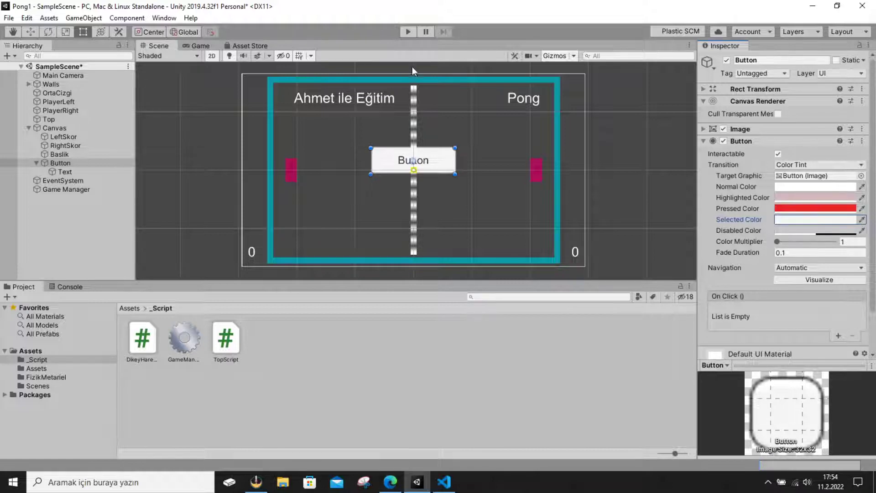
Step: Set the Button's Selected Color to a green shade
left_click(407, 33)
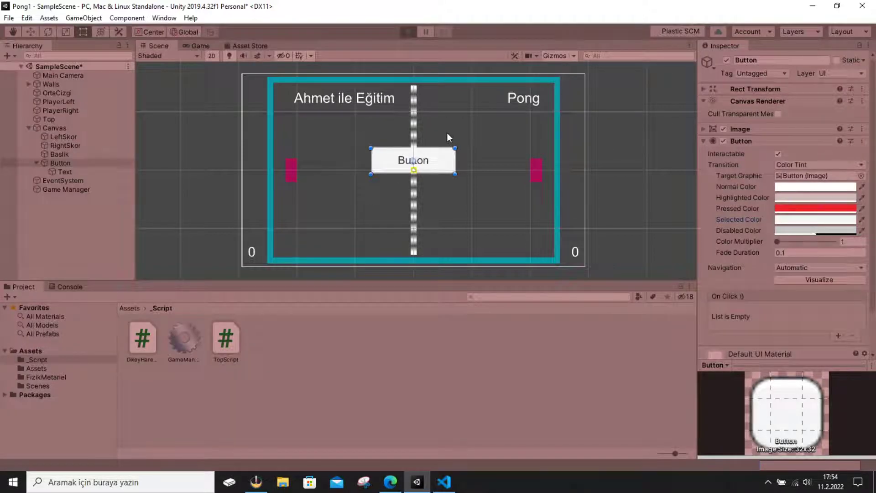
left_click(785, 220)
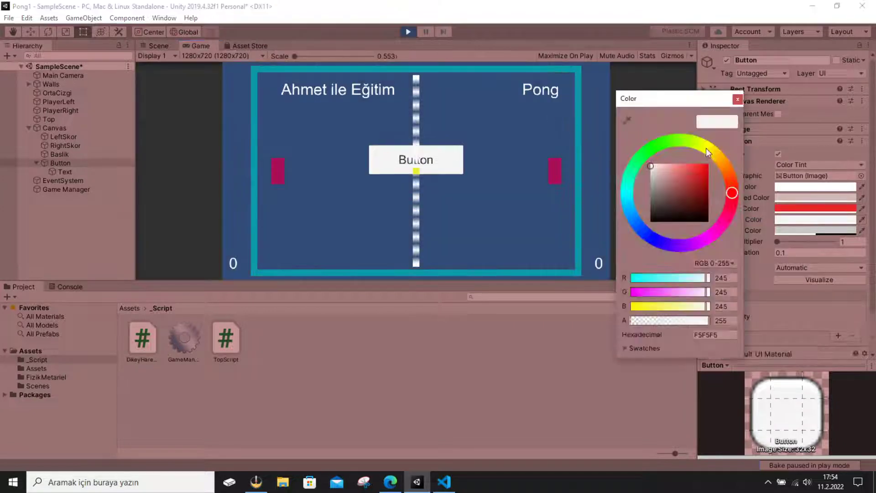
left_click(737, 99)
left_click(408, 31)
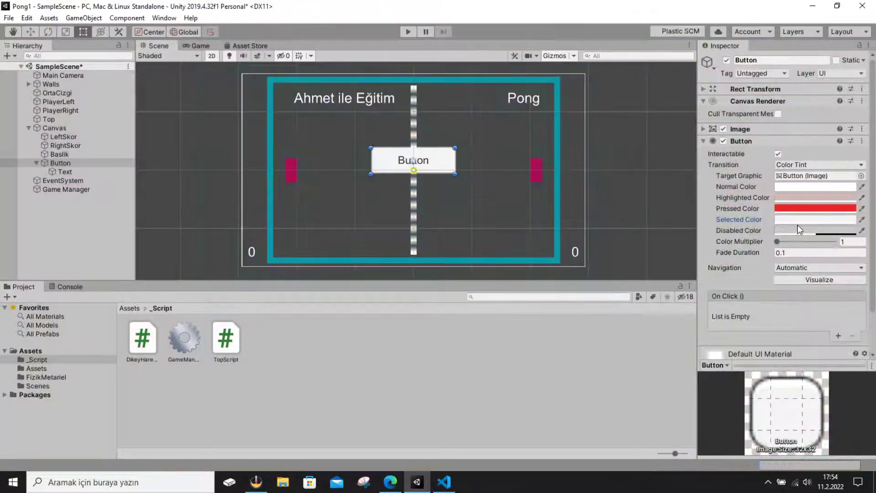
left_click(796, 220)
left_click(682, 141)
left_click_drag(687, 167, 697, 182)
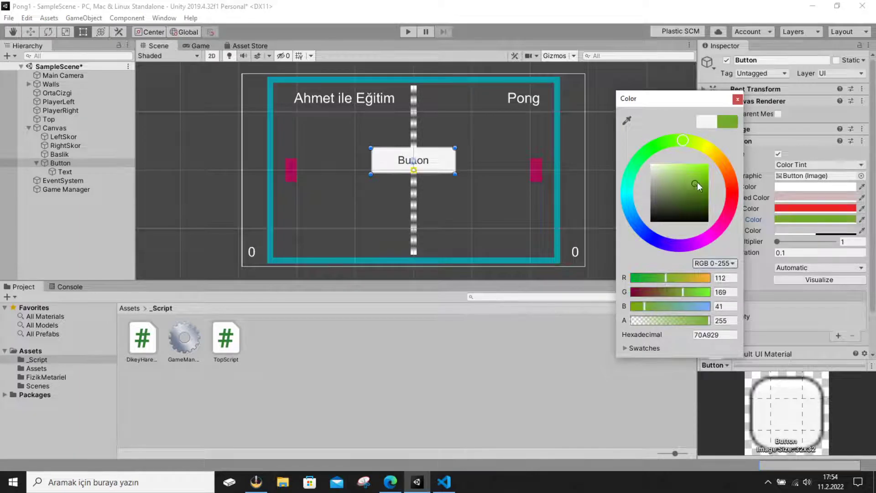
left_click(738, 99)
Step: Run the game and click the button several times to compare the red pressed and green selected colours
left_click(409, 33)
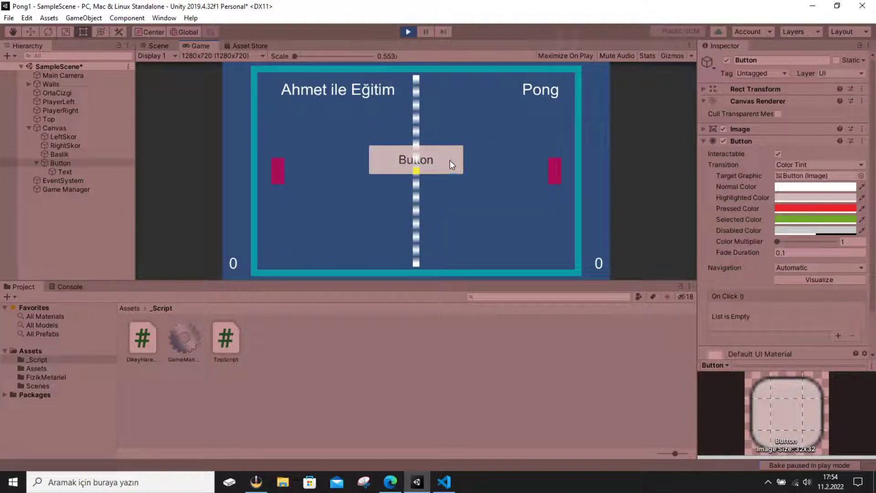
left_click(451, 160)
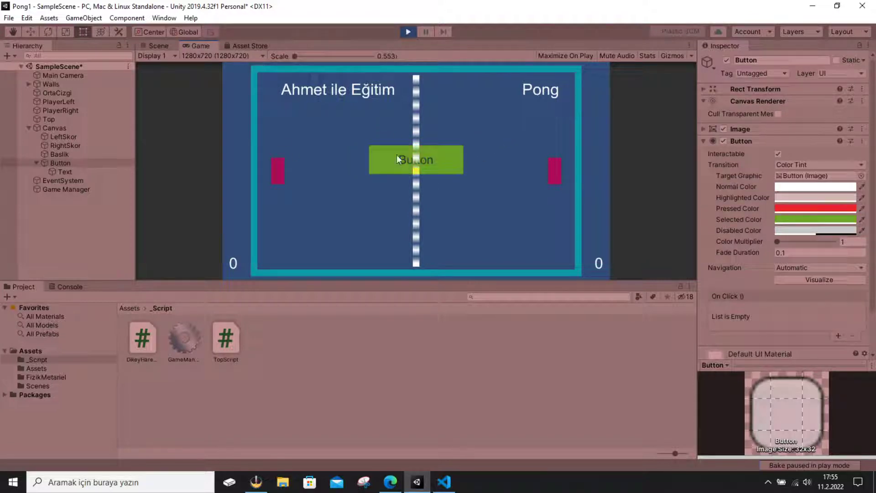
left_click(441, 158)
left_click(441, 158)
left_click(407, 34)
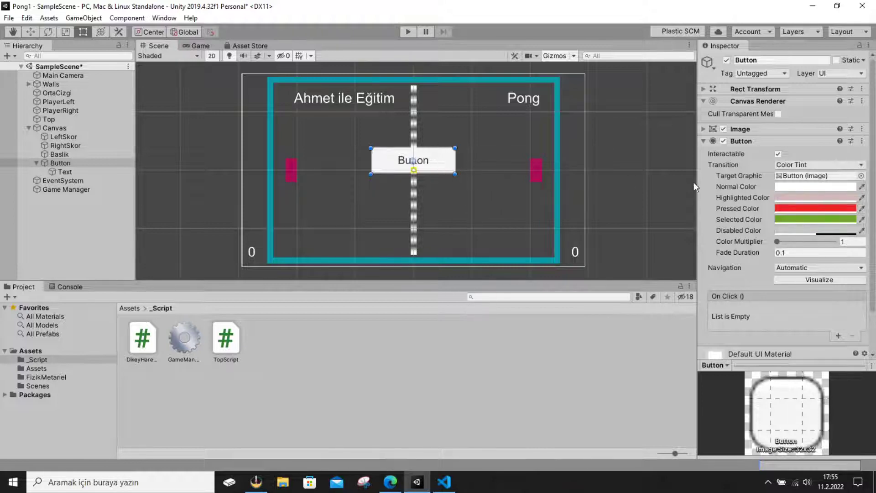
Step: Set the Button's Disabled Color to cyan (25B8D4)
left_click(778, 154)
left_click(777, 154)
left_click(790, 231)
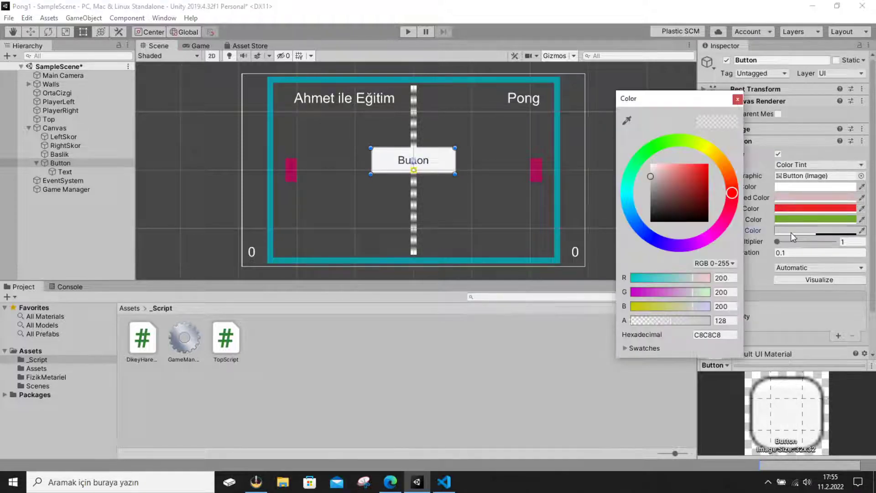
left_click(698, 173)
mouse_move(698, 174)
left_mouse_down()
mouse_move(630, 185)
mouse_move(698, 173)
left_mouse_up()
left_click(628, 201)
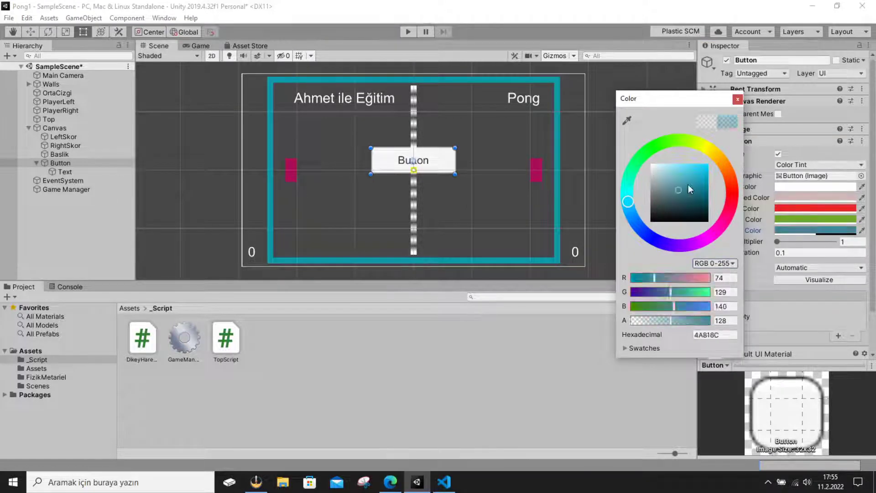
left_click(735, 102)
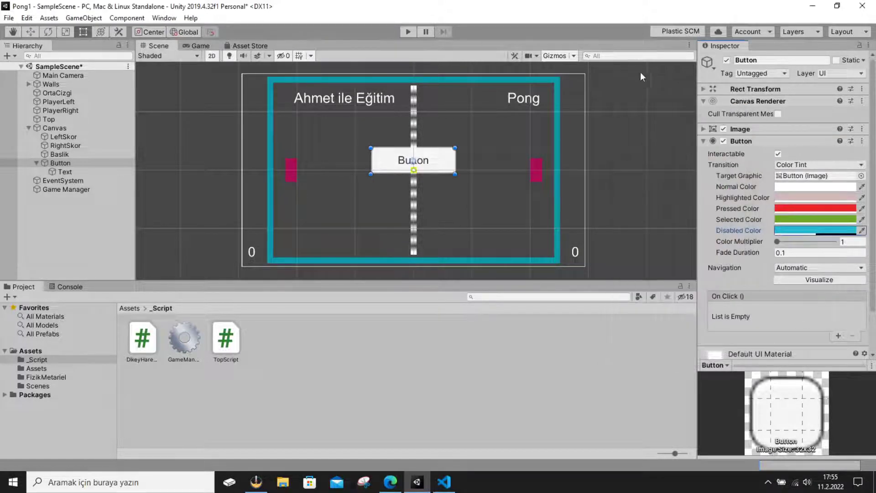
Step: Uncheck Interactable to preview the cyan disabled look, then make the Button interactable again
left_click(778, 154)
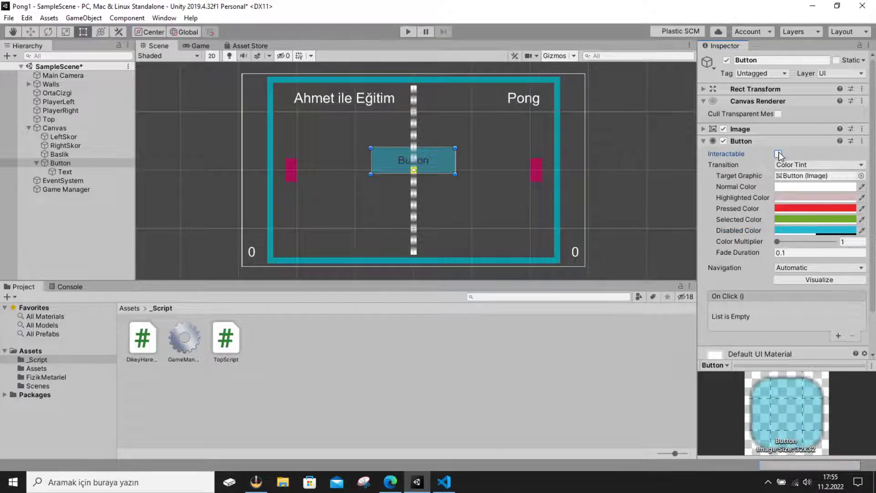
left_click(451, 160)
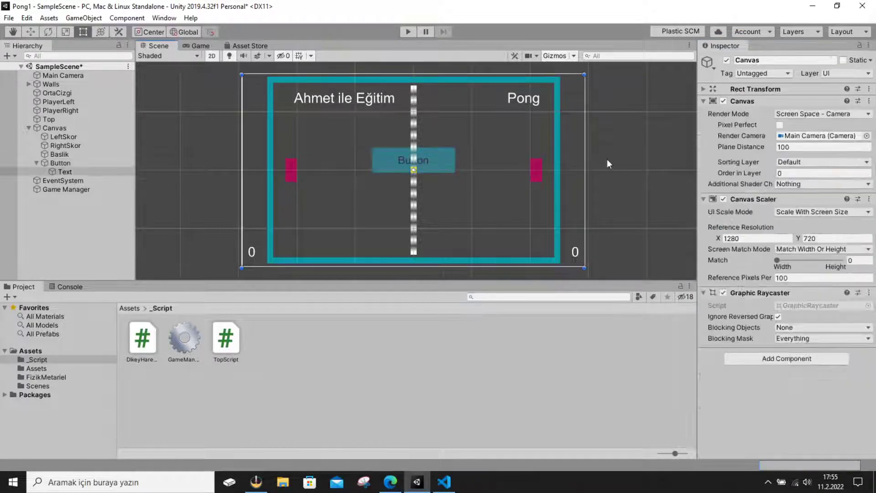
left_click(86, 162)
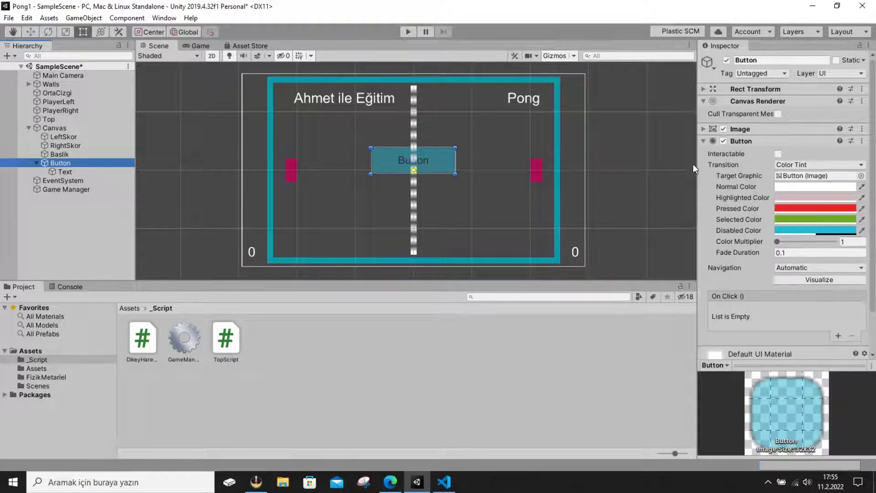
left_click(777, 154)
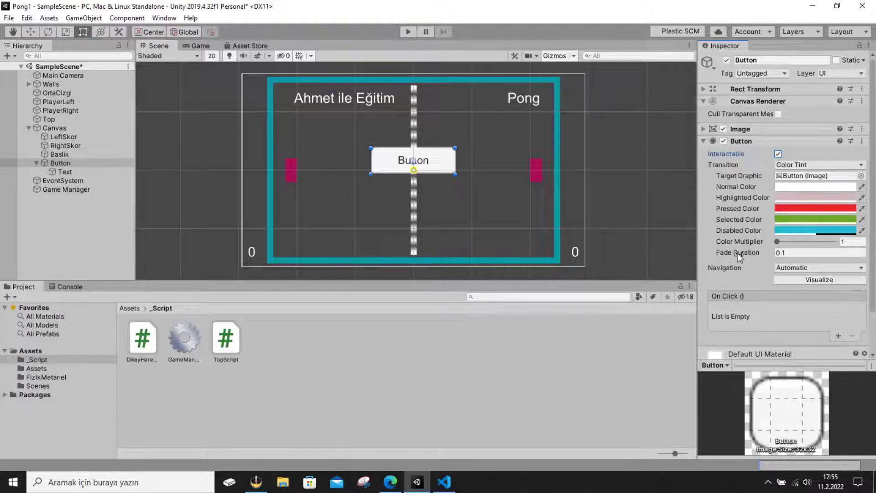
Step: Set Fade Duration to 0.3 and test the slower fade by pressing the button in play mode
left_click_drag(737, 253, 741, 253)
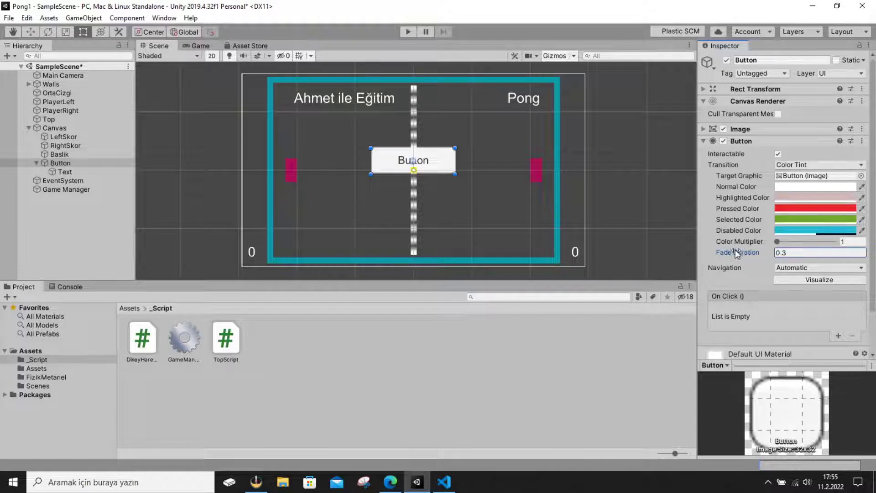
left_click(415, 30)
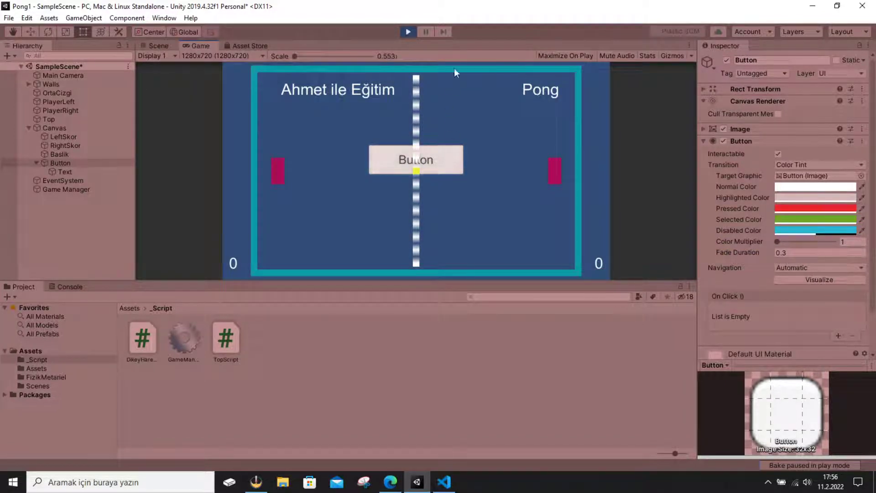
left_click(443, 159)
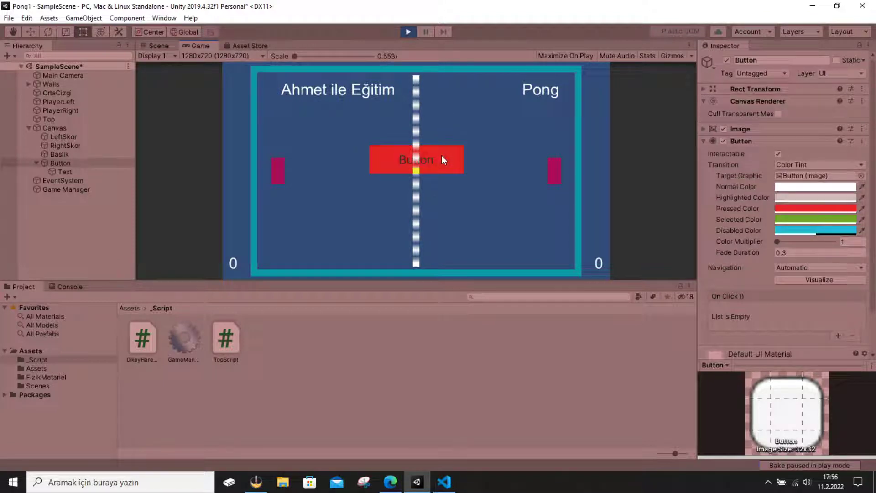
left_click(408, 31)
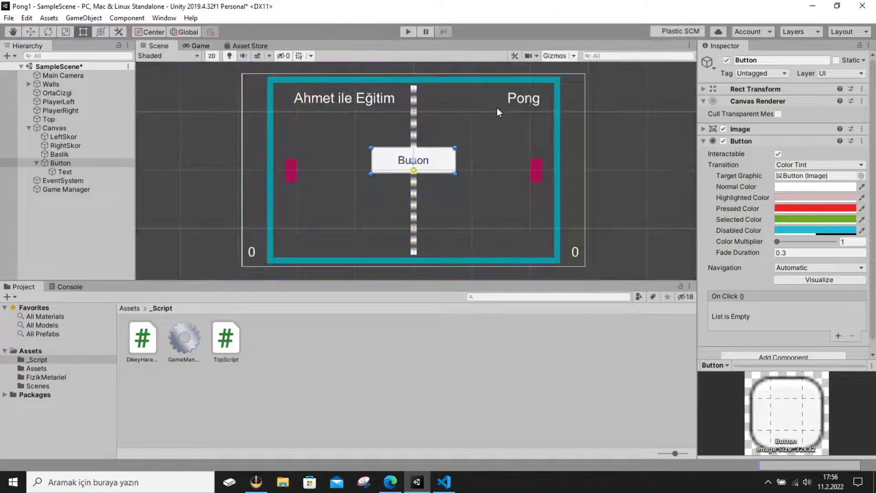
Step: Keep Navigation on Automatic, then rerun the game pressing the button repeatedly to watch the fades
left_click(790, 268)
left_click(790, 270)
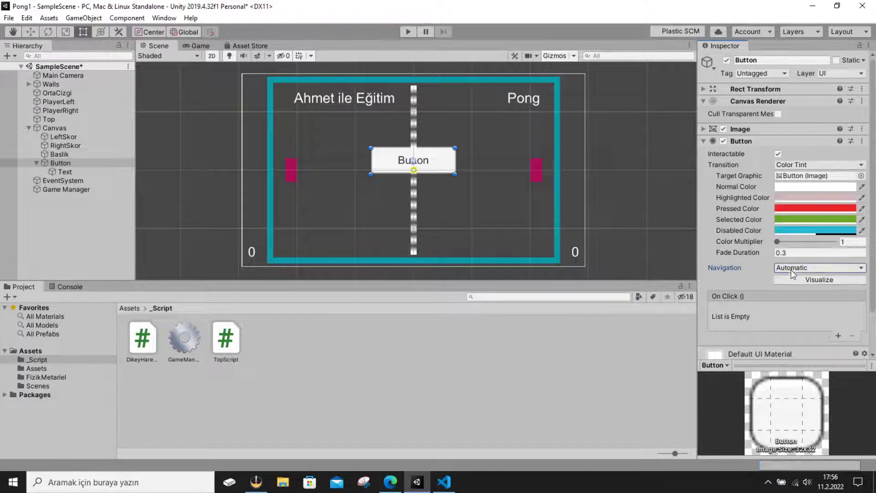
left_click(412, 31)
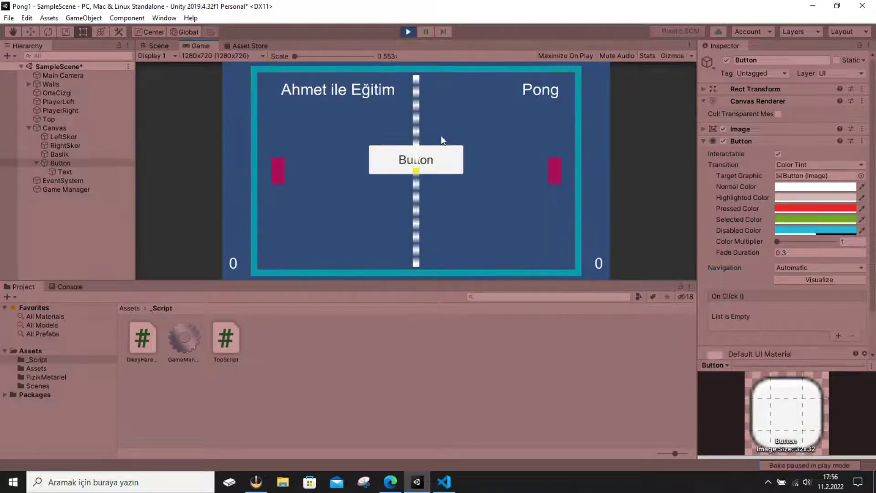
left_click(446, 159)
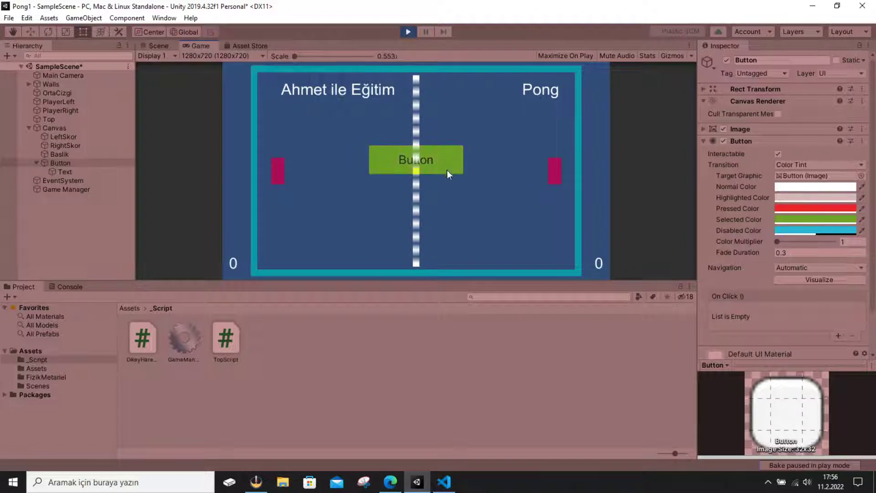
left_click(447, 165)
left_click(445, 163)
left_click(445, 163)
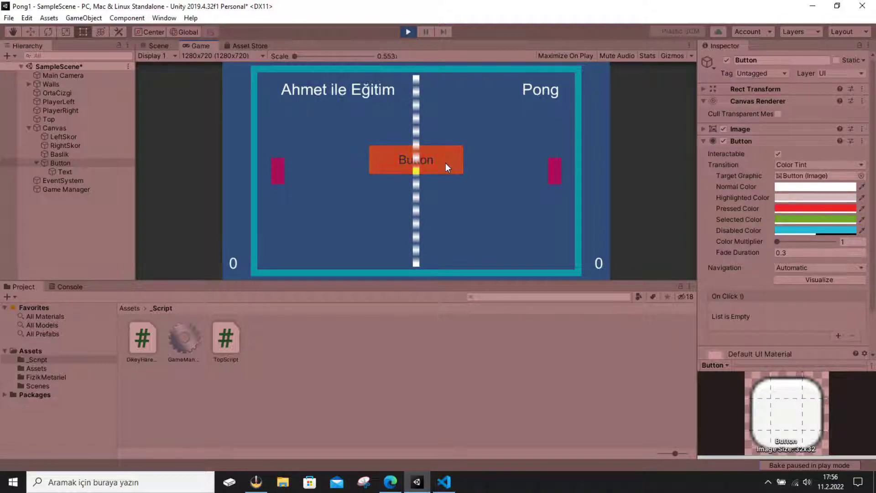
left_click(445, 162)
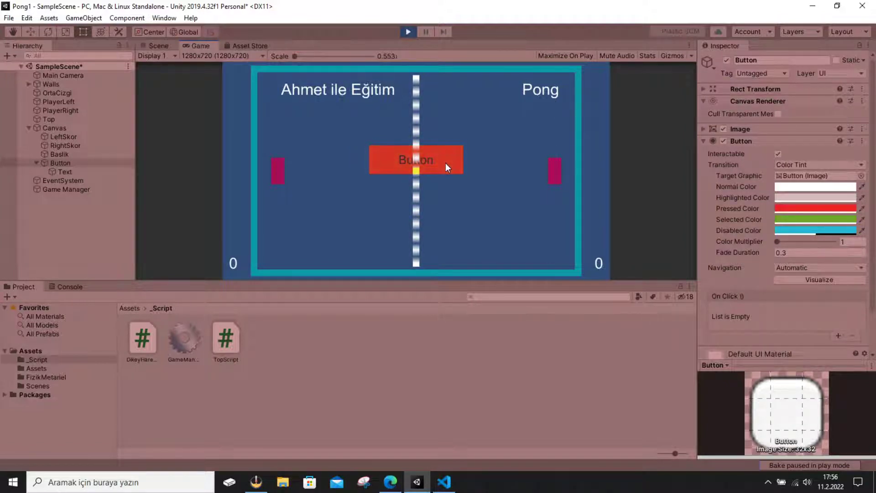
left_click(407, 32)
left_click(791, 269)
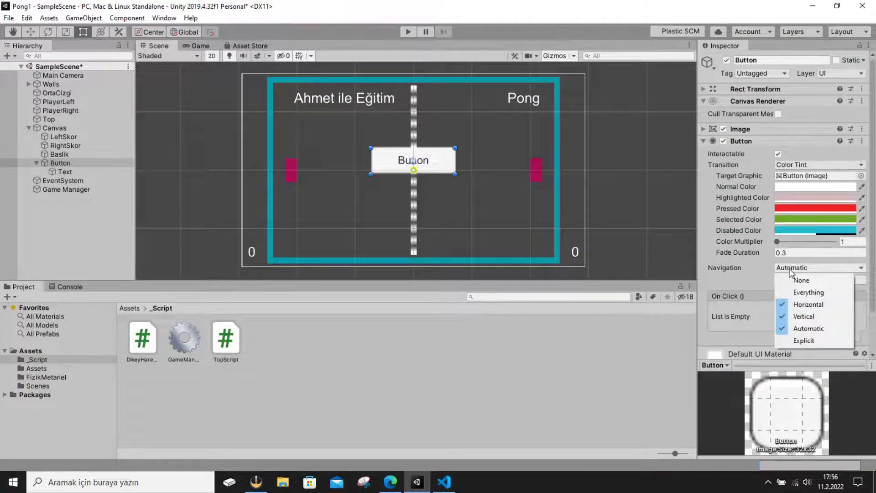
left_click(790, 269)
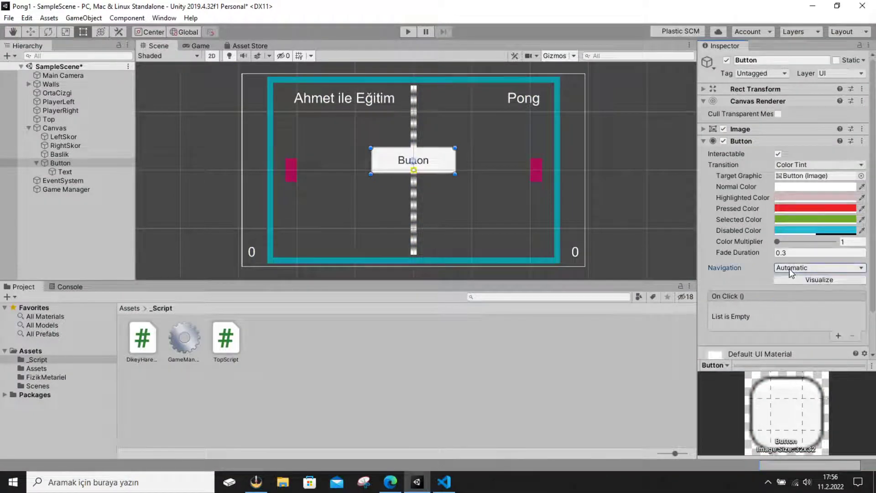
left_click(791, 270)
left_click(790, 270)
left_click(790, 269)
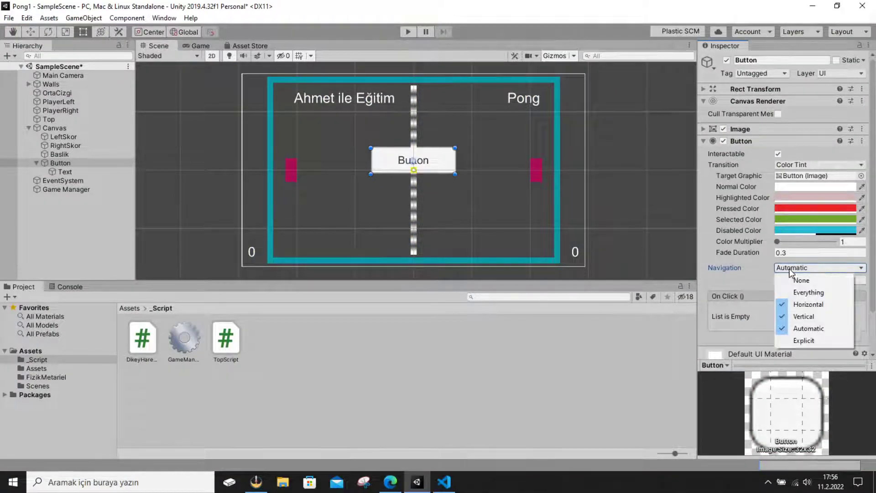
left_click(804, 338)
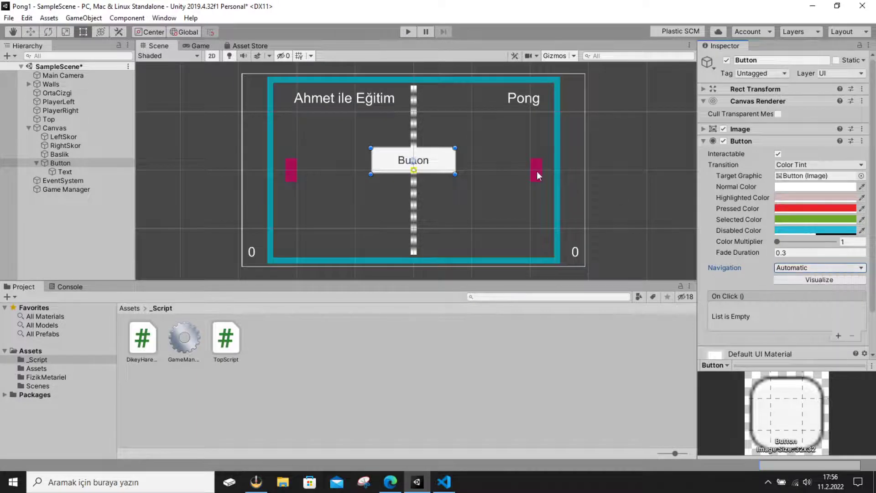
left_click(501, 186)
key("ctrl+z")
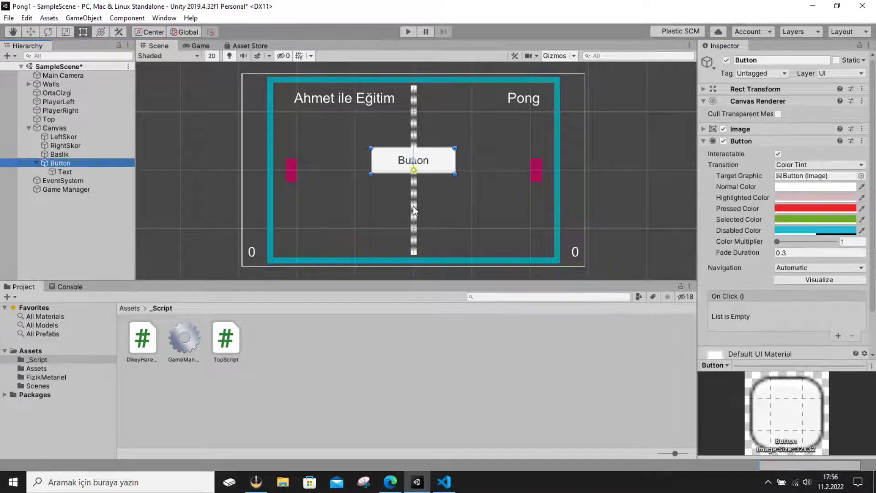
left_click(741, 306)
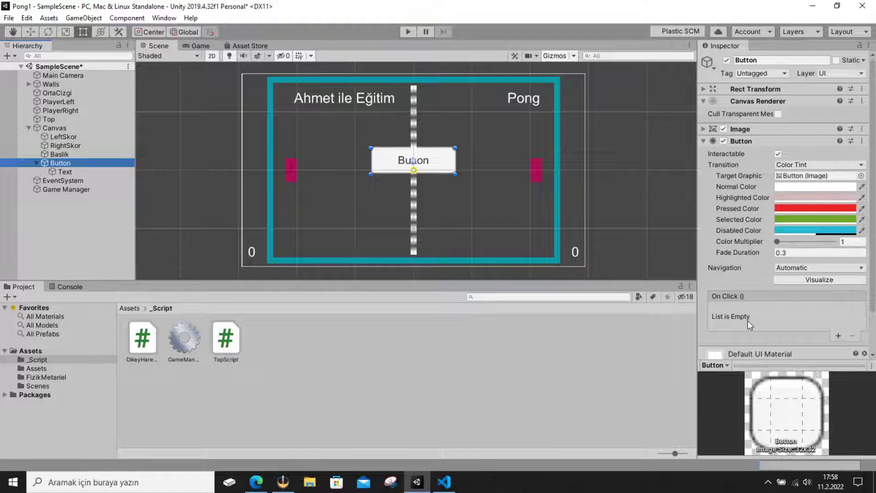
Step: Open GameManager.cs in Visual Studio Code and add blank lines below the Awake method
left_click(191, 338)
double_click(191, 339)
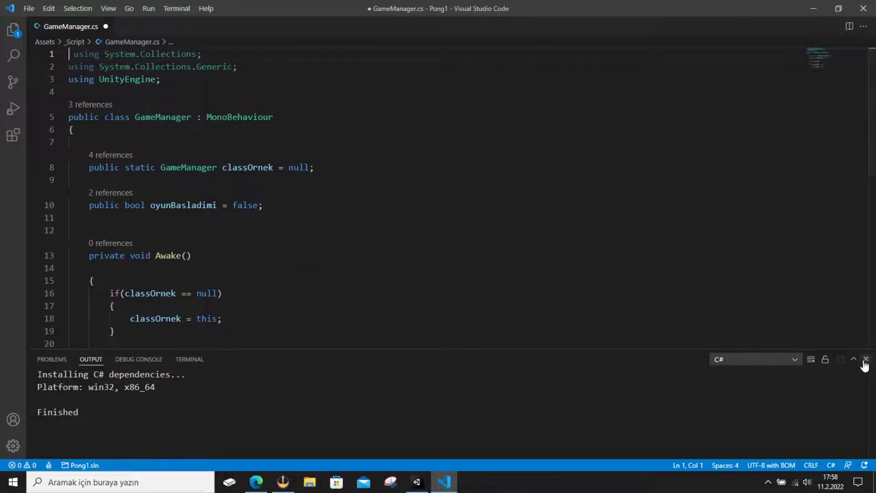
left_click(865, 359)
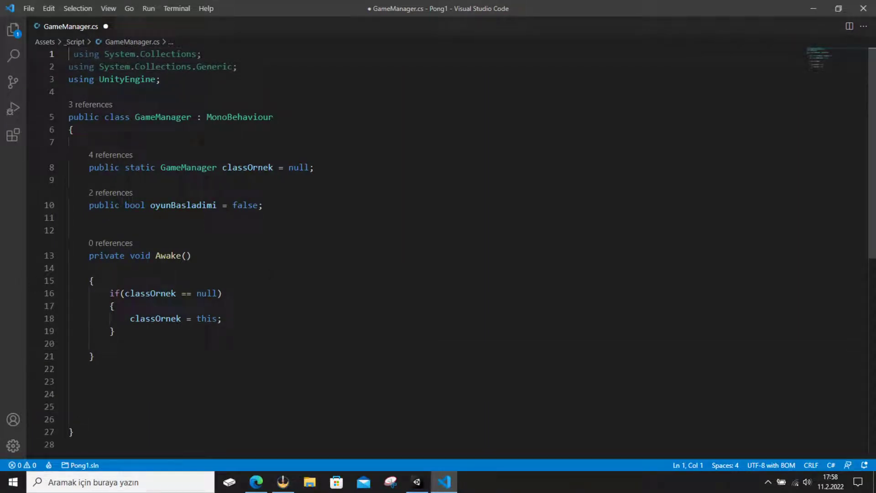
left_click(319, 167)
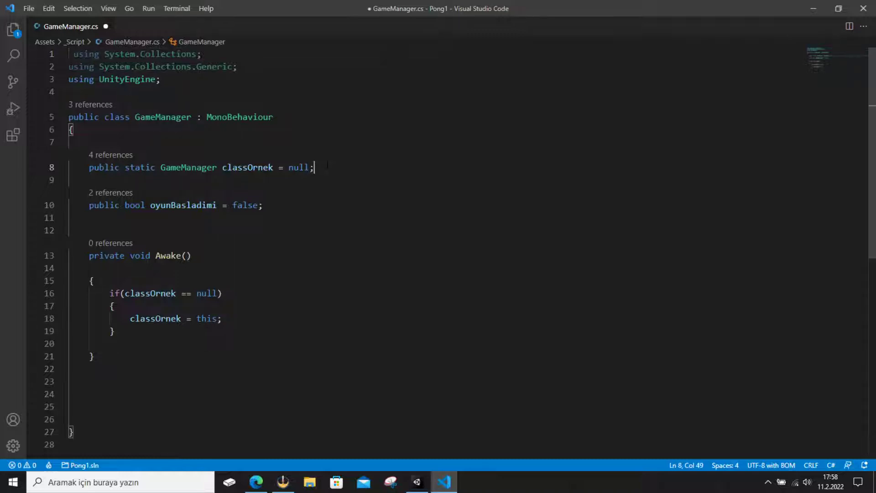
scroll(438, 247, "down", 2)
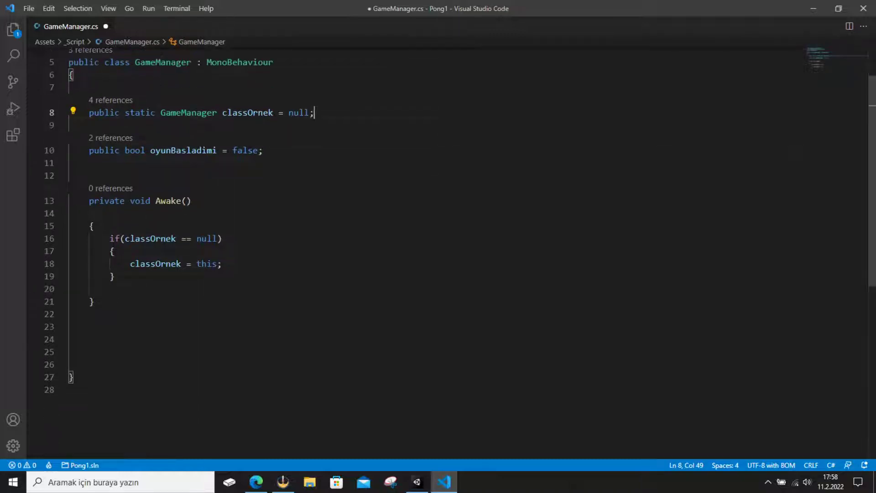
key("Down")
key("Down")
key("Down")
key("Down")
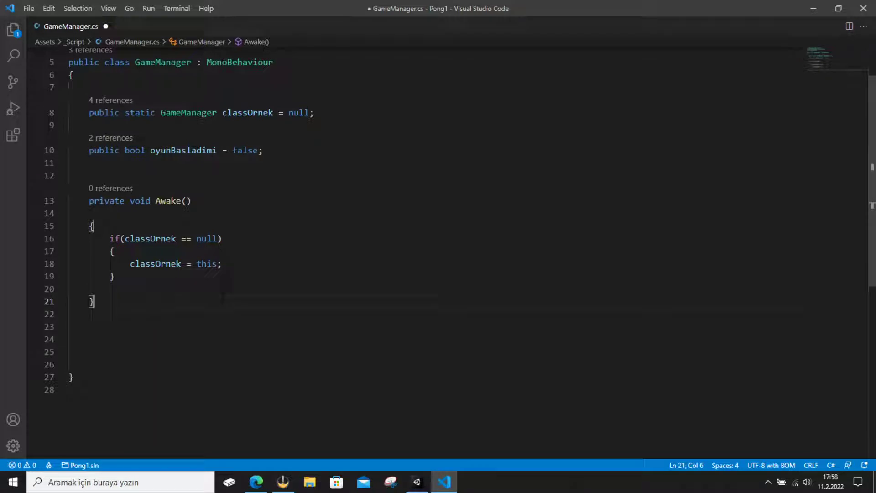
key("Return")
key("Return")
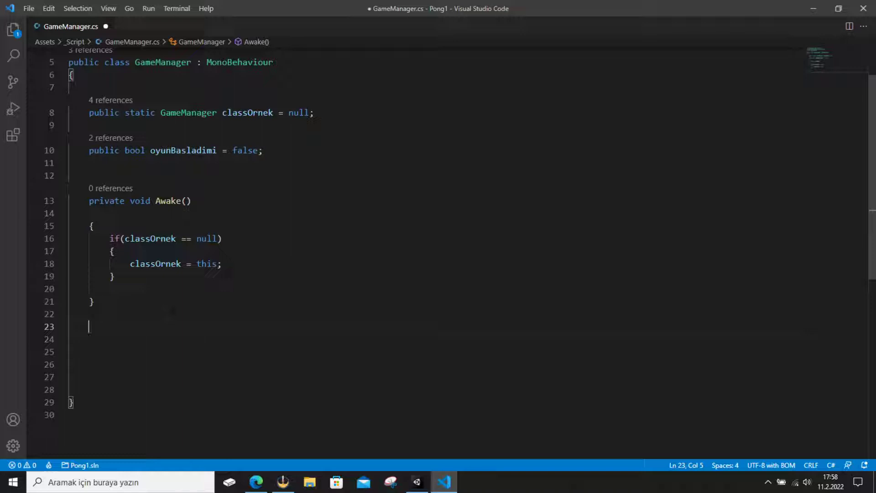
Step: Write an empty public void BaslatFonk() method with braces, then return to Unity
type("pu")
type("blic ")
type("void")
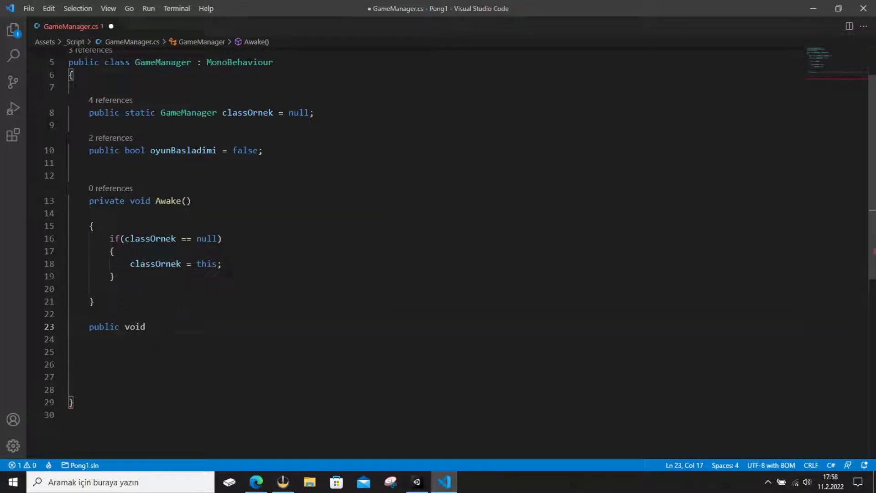
type(" Basl")
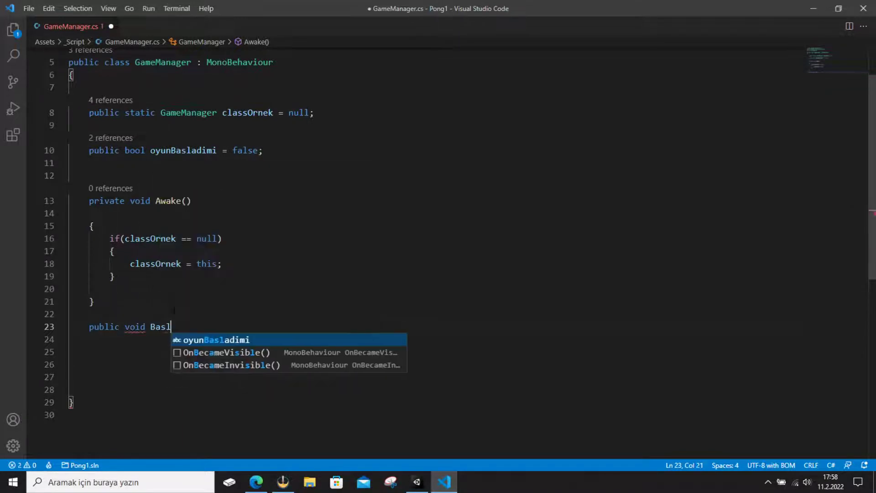
type("at")
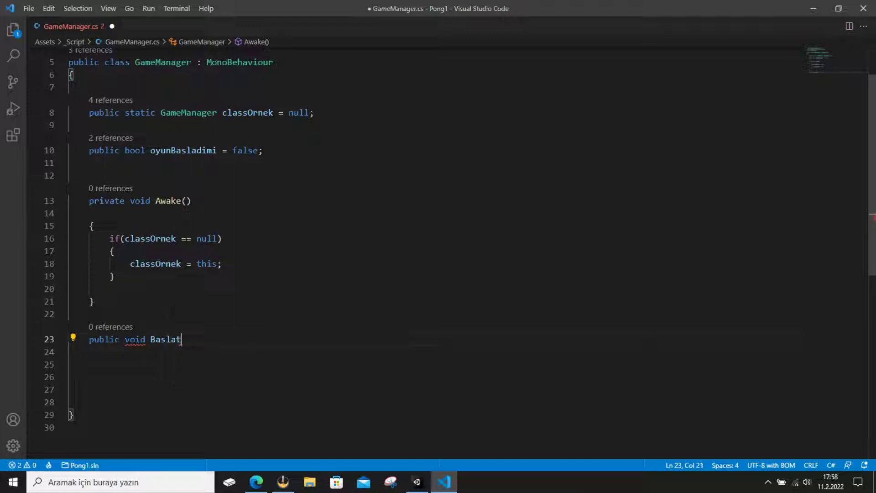
type("Fonk")
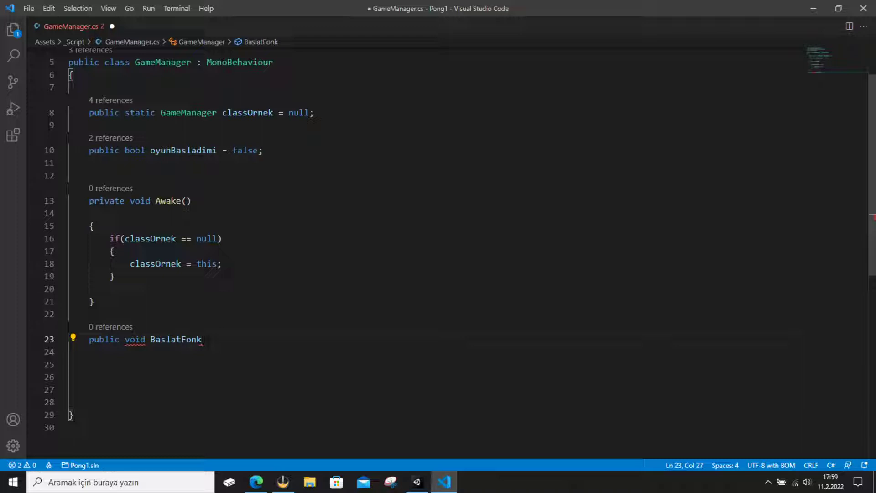
type("(")
type(")")
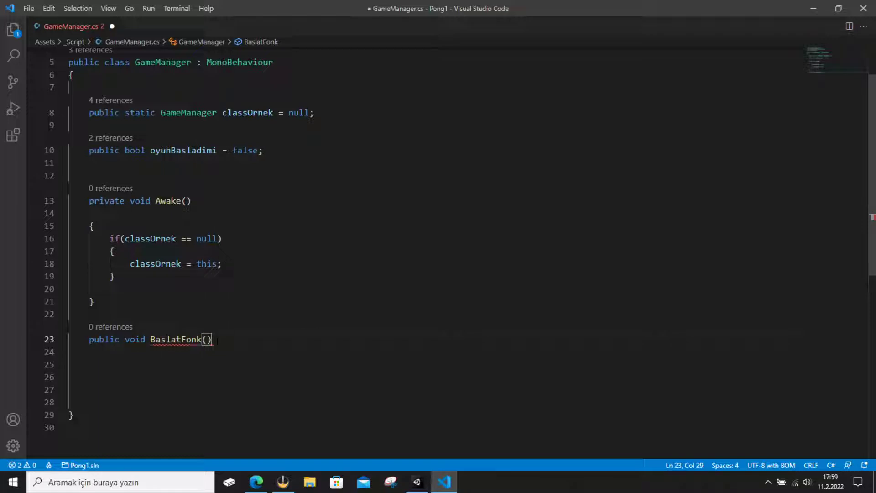
key("Return")
type("{")
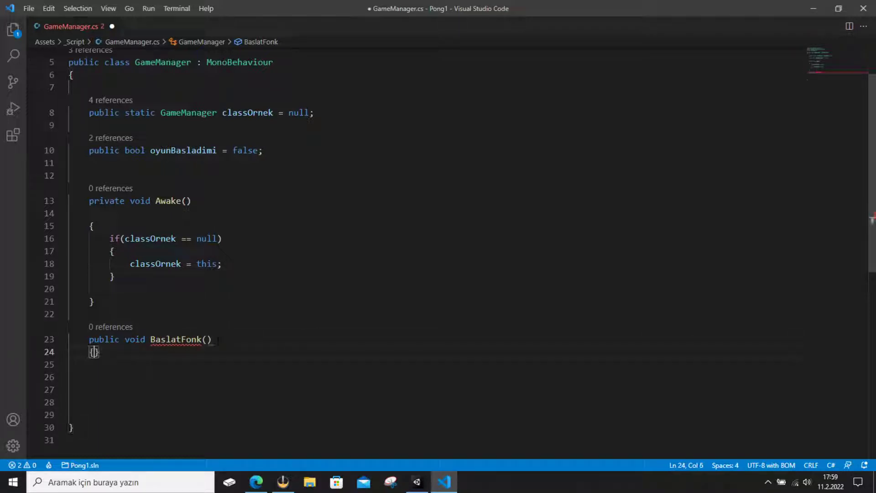
key("Return")
key("Return")
scroll(438, 254, "down", 1)
scroll(438, 253, "down", 1)
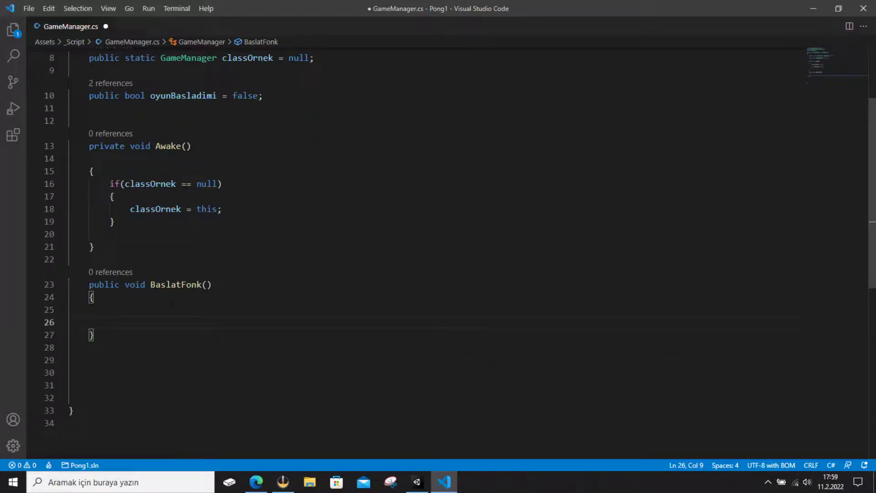
key("Up")
key("Up")
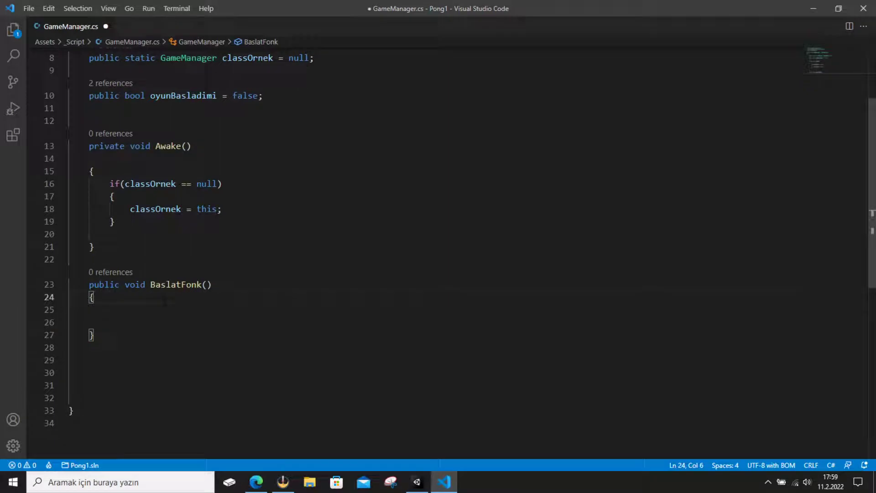
left_click(416, 481)
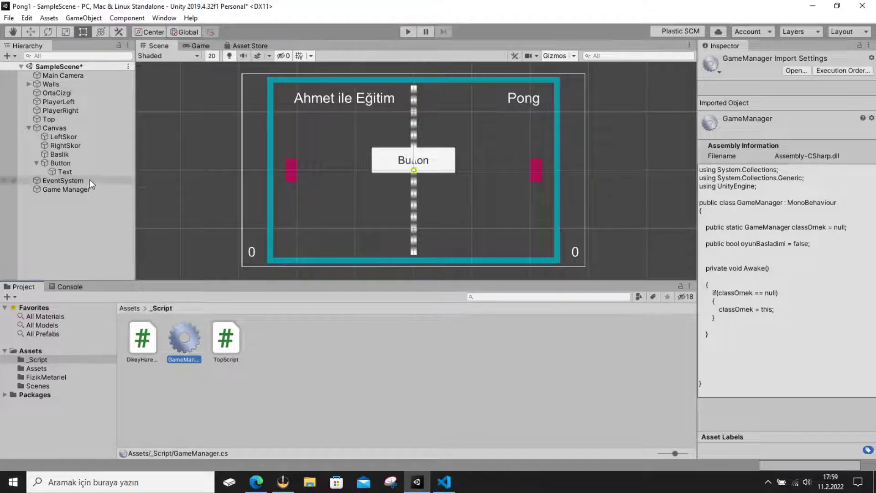
Step: Add print("Düğmeye Bastım"); inside BaslatFonk, save GameManager.cs, and switch back to Unity
left_click(60, 163)
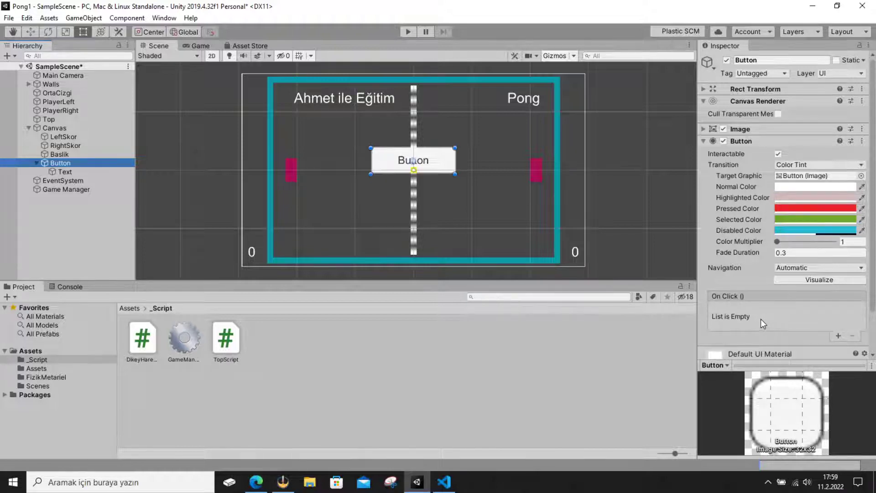
left_click(451, 487)
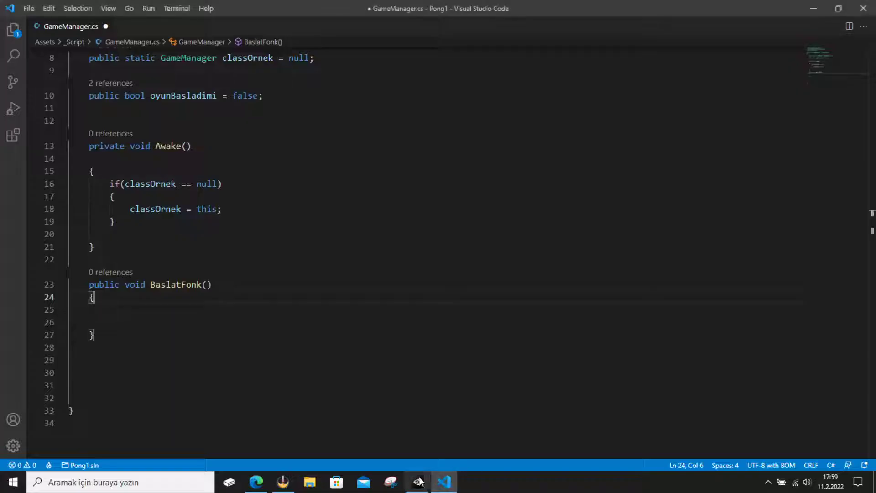
left_click(444, 483)
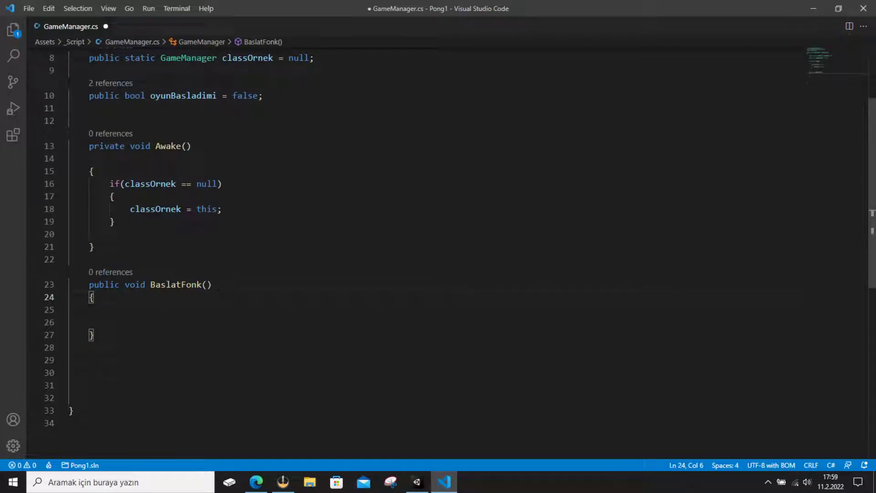
key("Return")
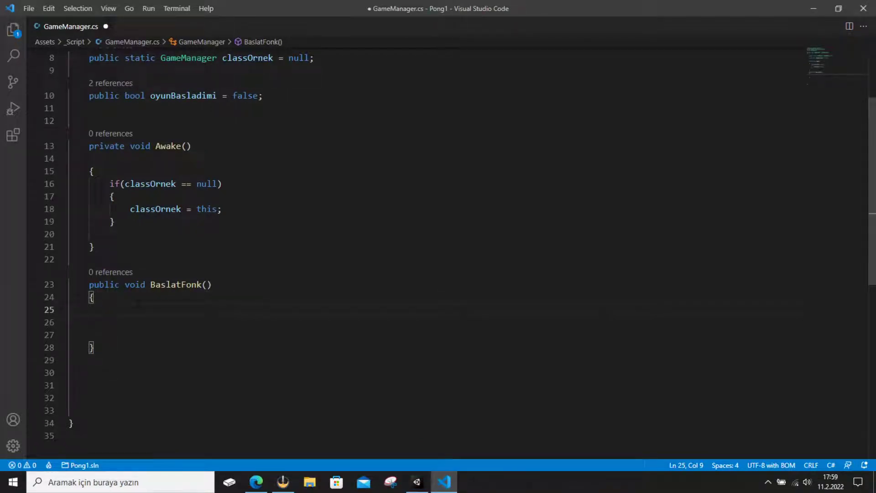
type("print")
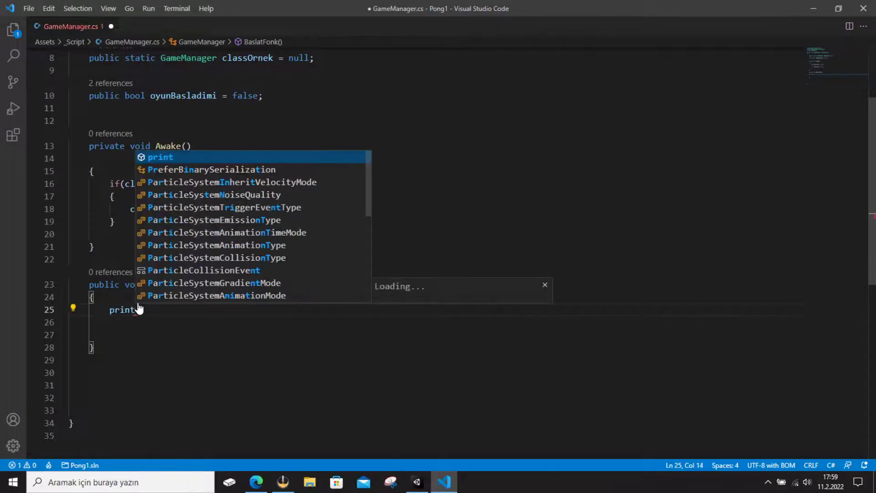
type("(")
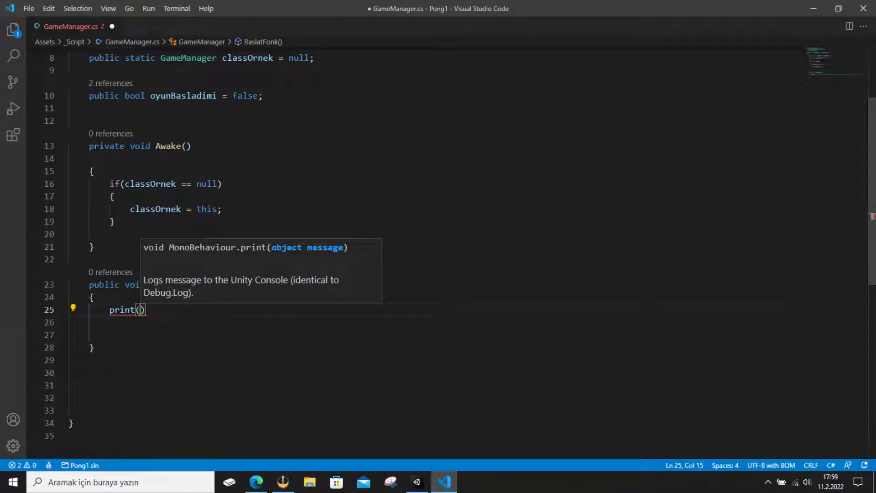
type("\"Düğmeye ")
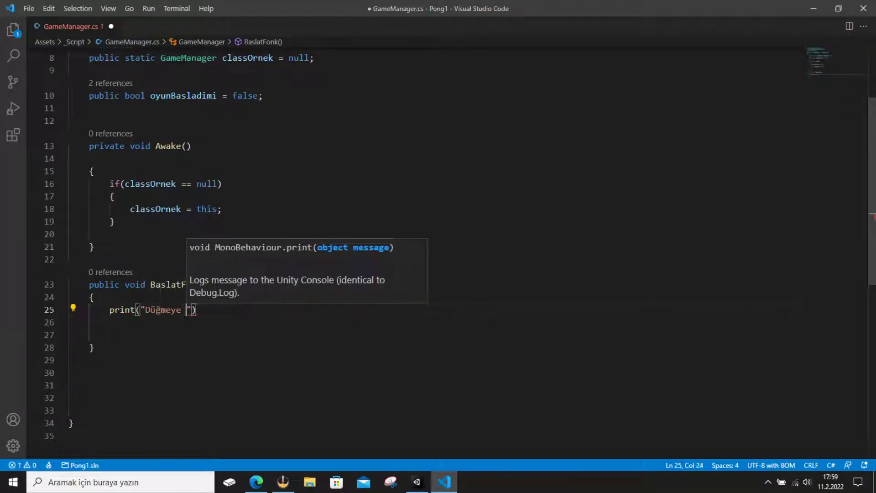
type("Bastım\")")
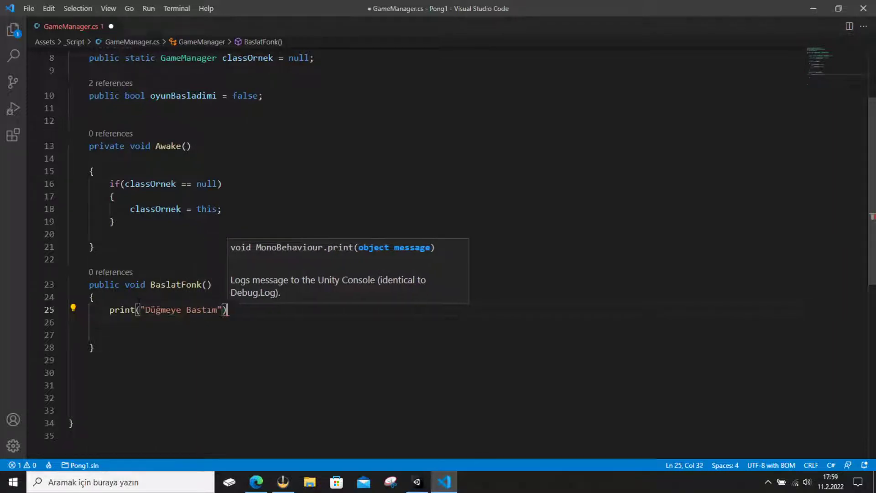
type(";")
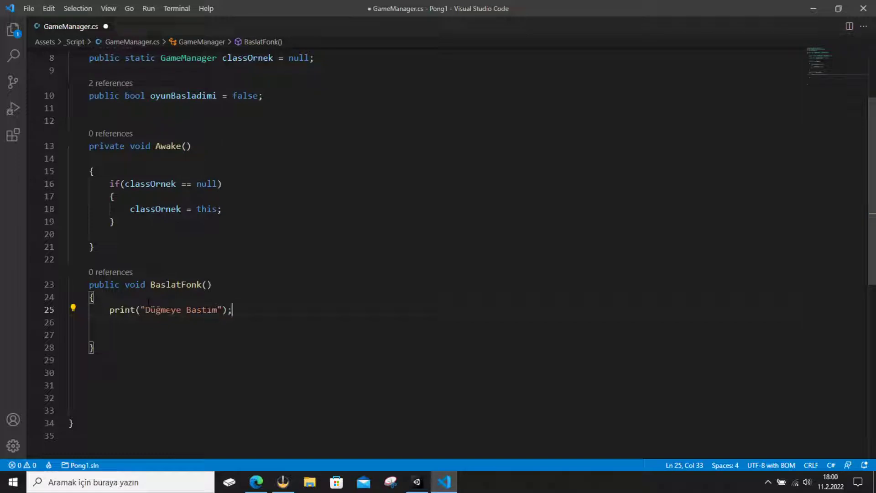
key("ctrl+s")
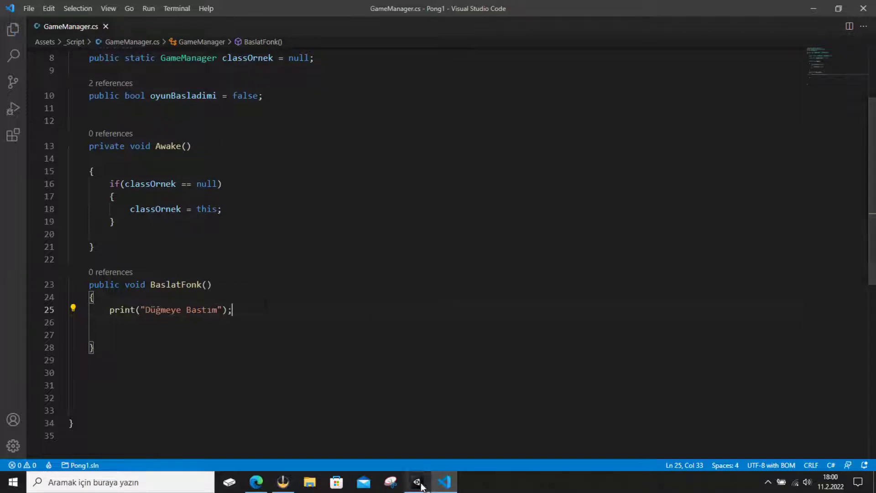
key("alt+Tab")
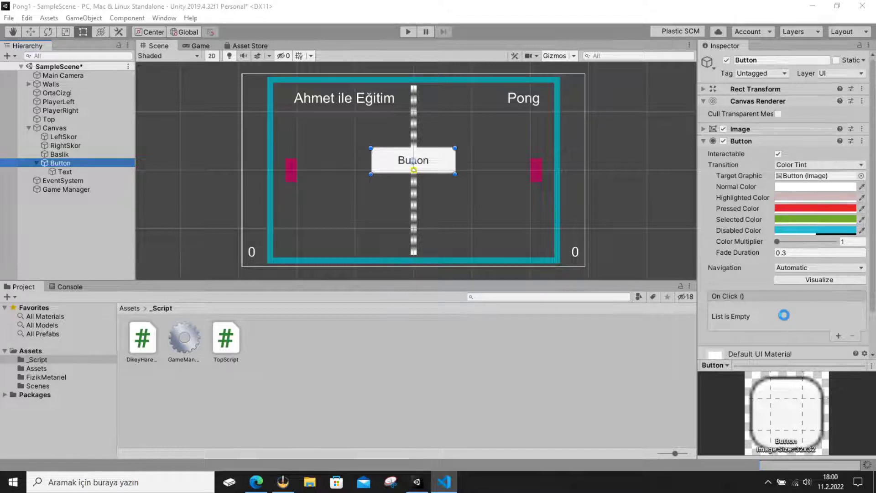
Step: Add a new empty On Click entry to the Button, widen the Inspector, and return to GameManager.cs
left_click(200, 180)
left_click(60, 163)
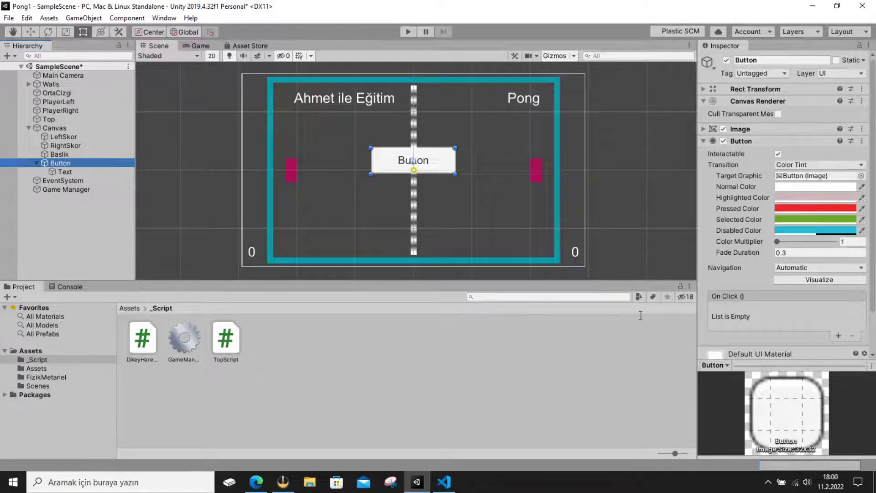
left_click(838, 336)
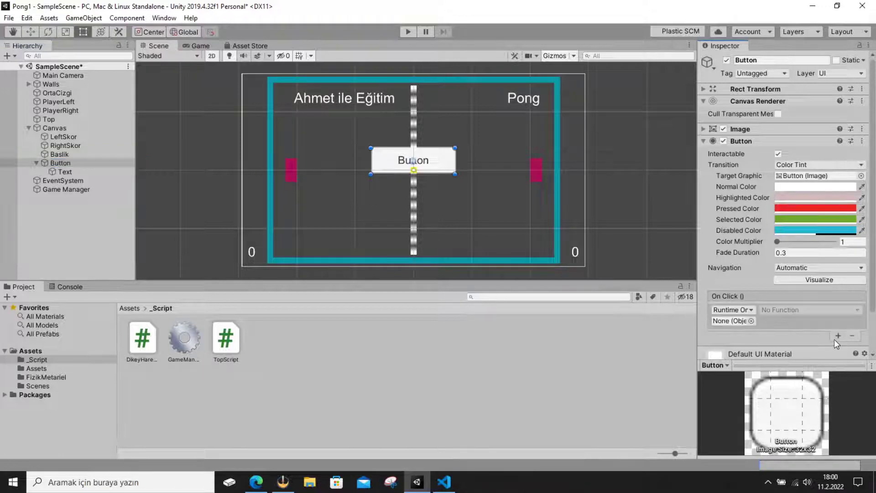
left_click(792, 315)
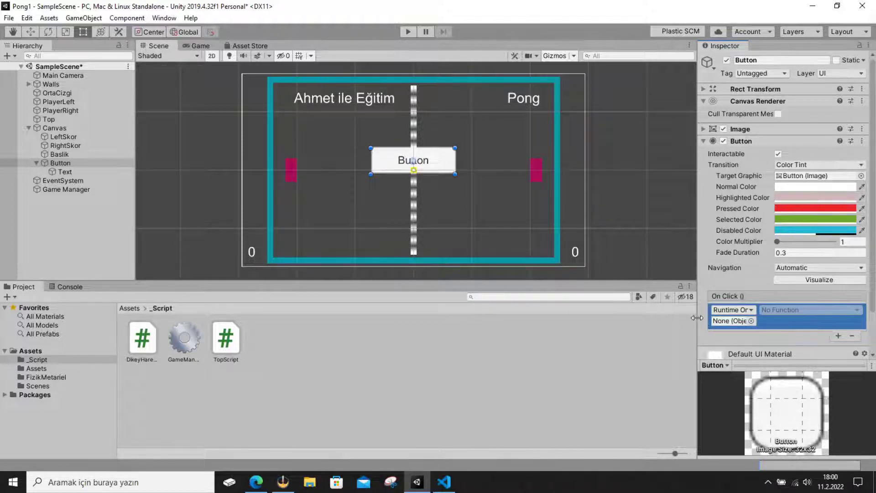
mouse_move(697, 324)
left_mouse_down()
mouse_move(656, 325)
mouse_move(696, 324)
left_mouse_up()
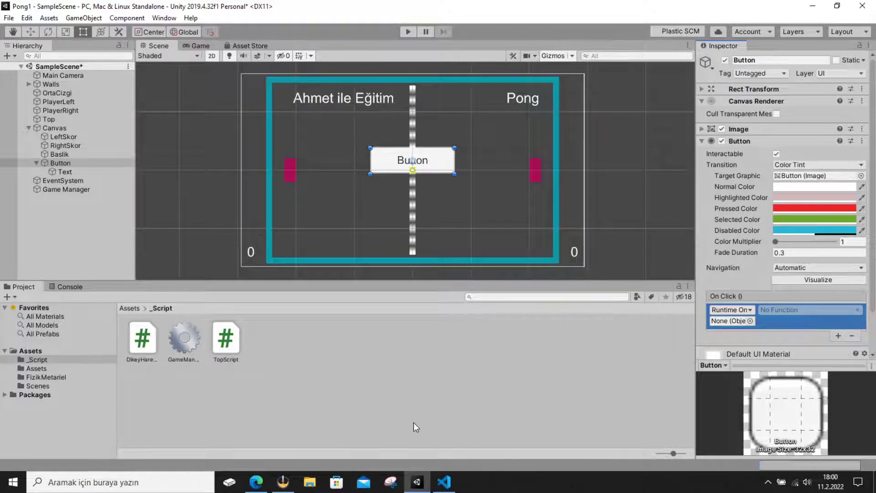
left_click(444, 481)
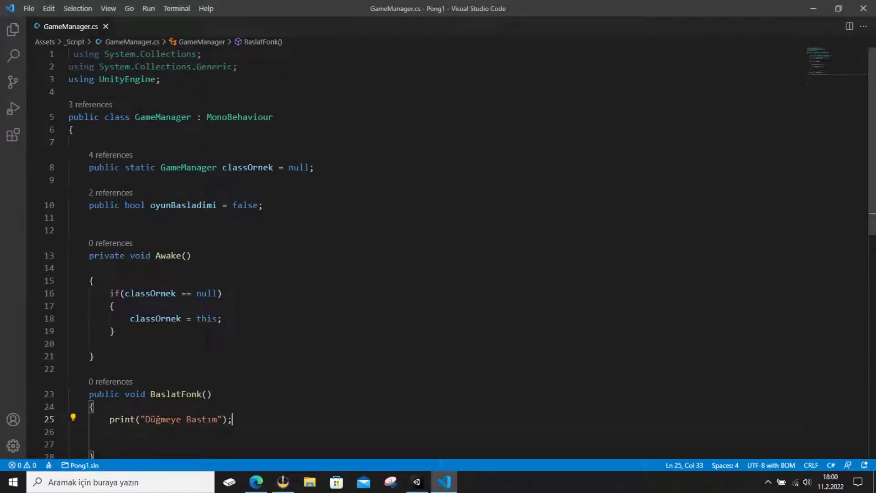
Step: Assign Game Manager to the Button's On Click entry, choose GameManager > BaslatFonk (), and start play mode
scroll(410, 250, "down", 2)
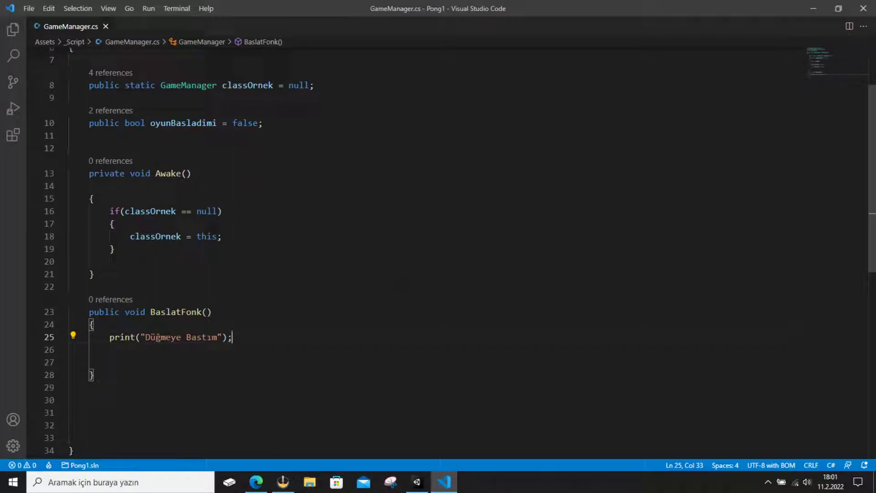
scroll(410, 251, "down", 1)
left_click(417, 482)
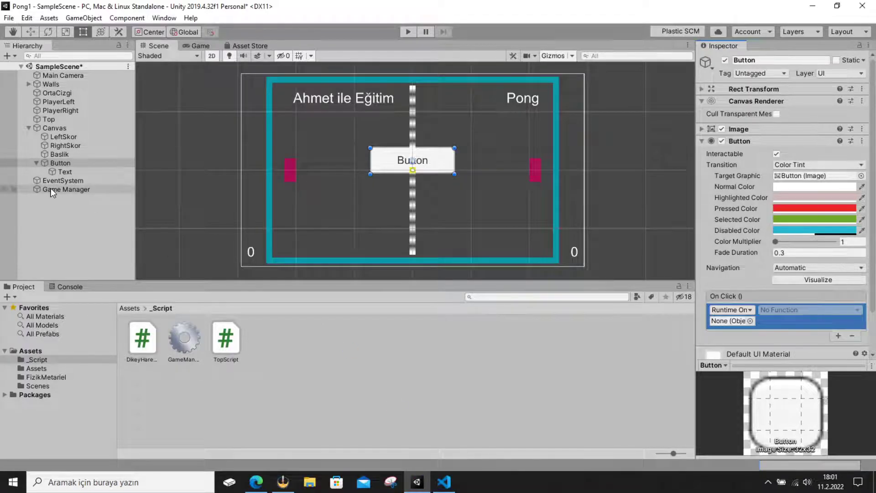
mouse_move(88, 194)
left_mouse_down()
mouse_move(664, 283)
mouse_move(720, 321)
left_mouse_up()
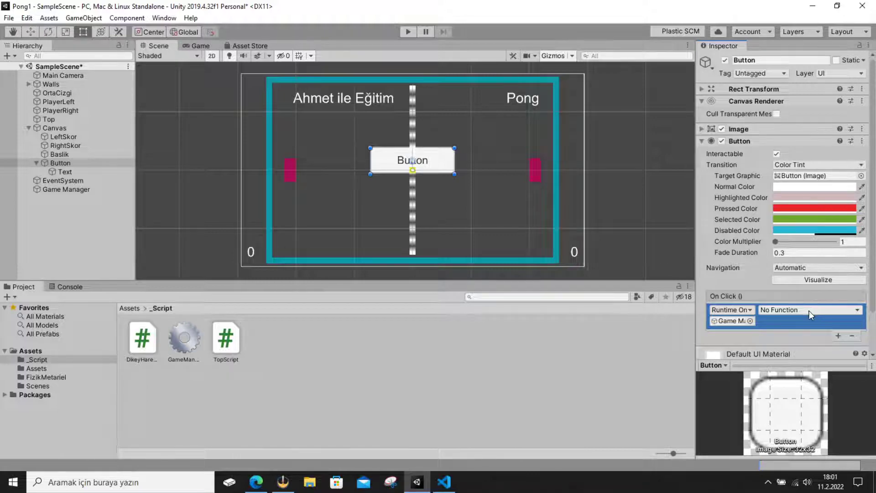
left_click(857, 313)
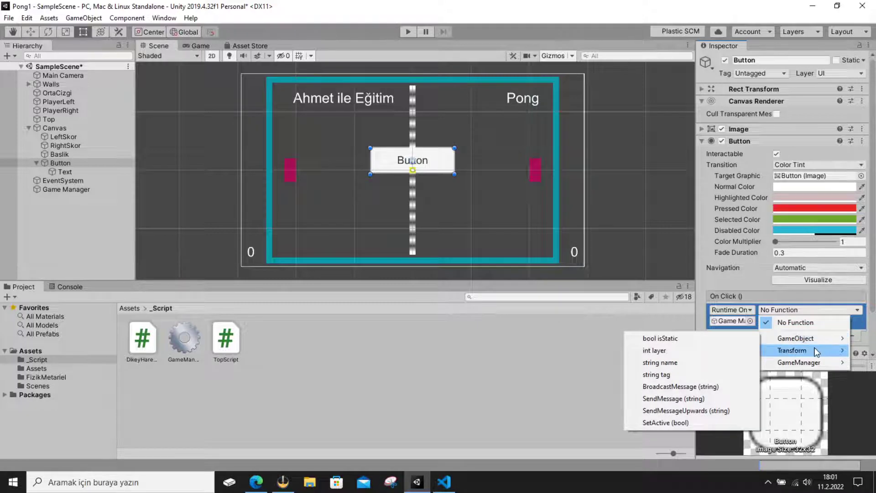
mouse_move(817, 350)
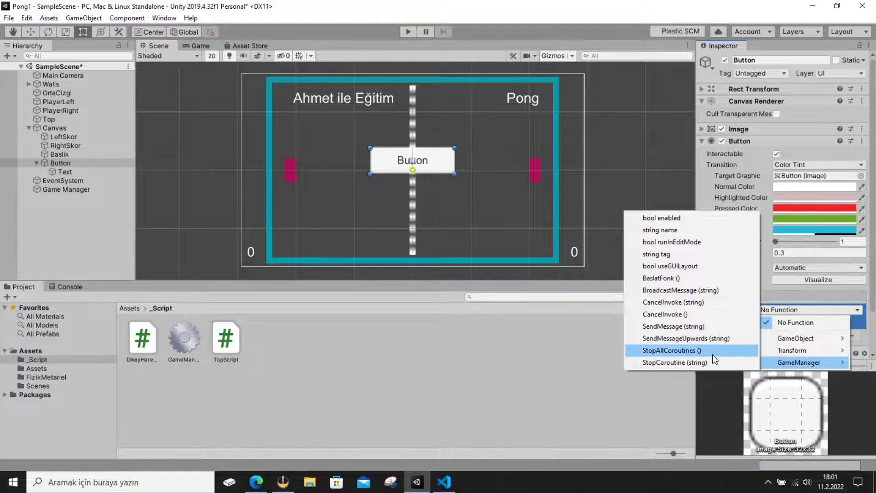
left_click(672, 280)
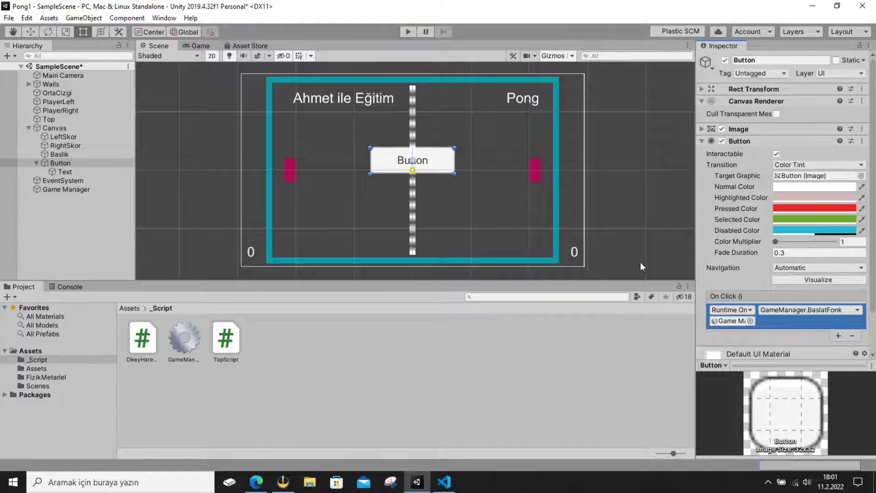
left_click(407, 29)
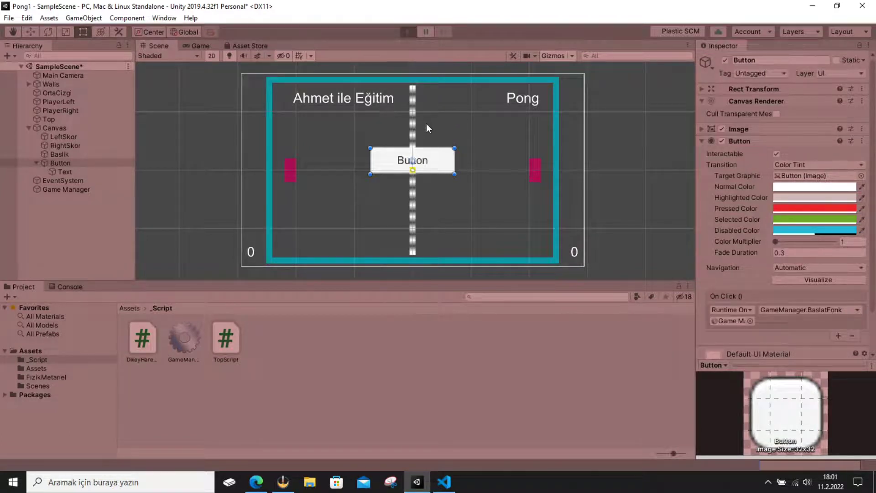
Step: Press the in-game Button seven times to log 'Düğmeye Bastım' in the Console, then stop play and select Button
left_click(437, 158)
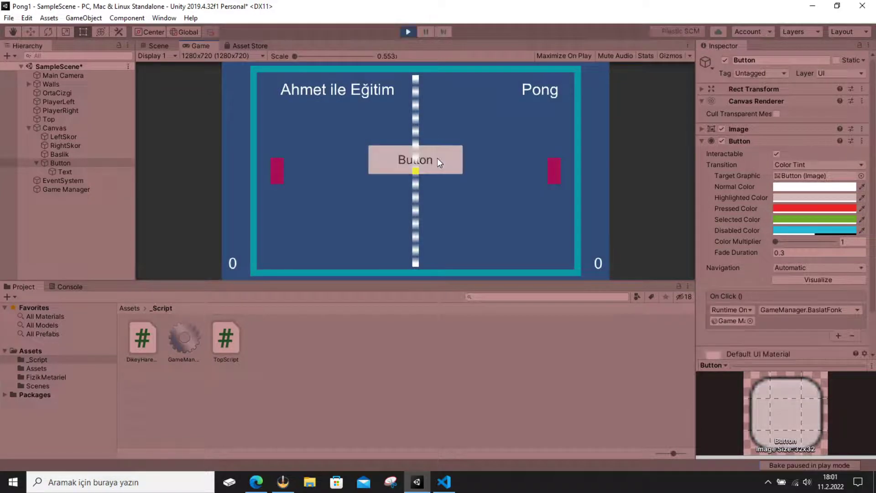
left_click(77, 287)
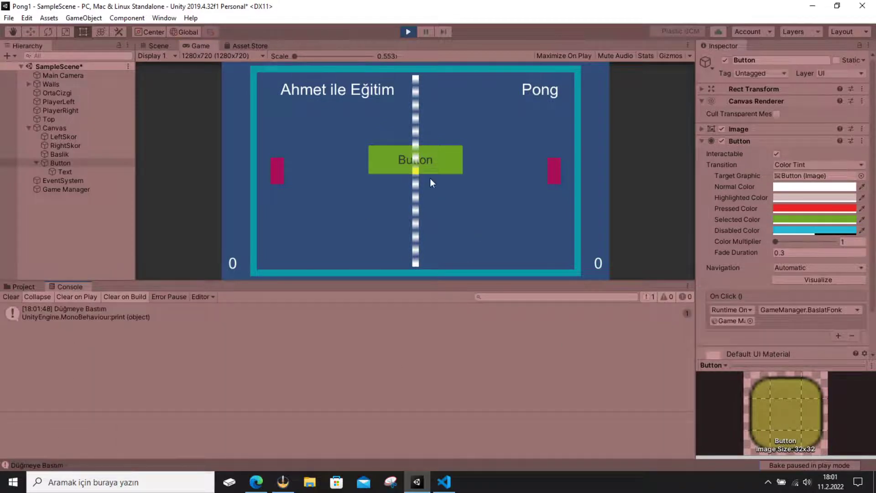
left_click(428, 166)
left_click(444, 166)
left_click(446, 167)
left_click(446, 166)
left_click(446, 167)
left_click(446, 167)
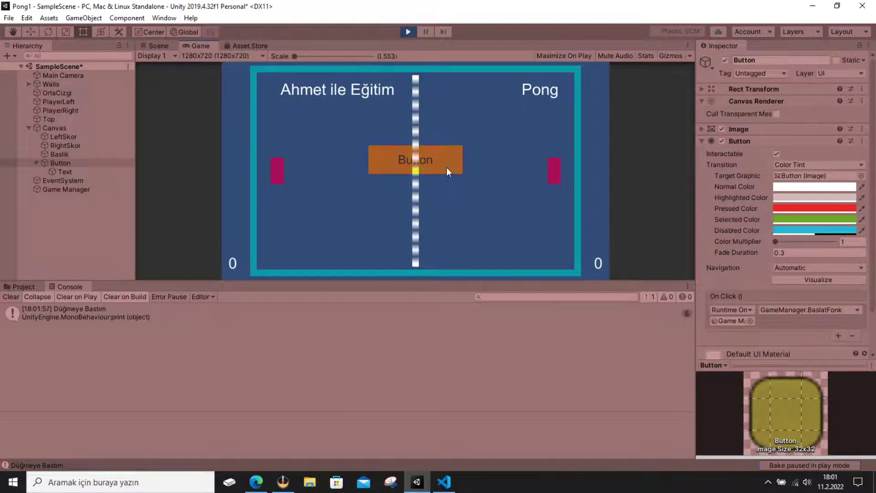
left_click(409, 32)
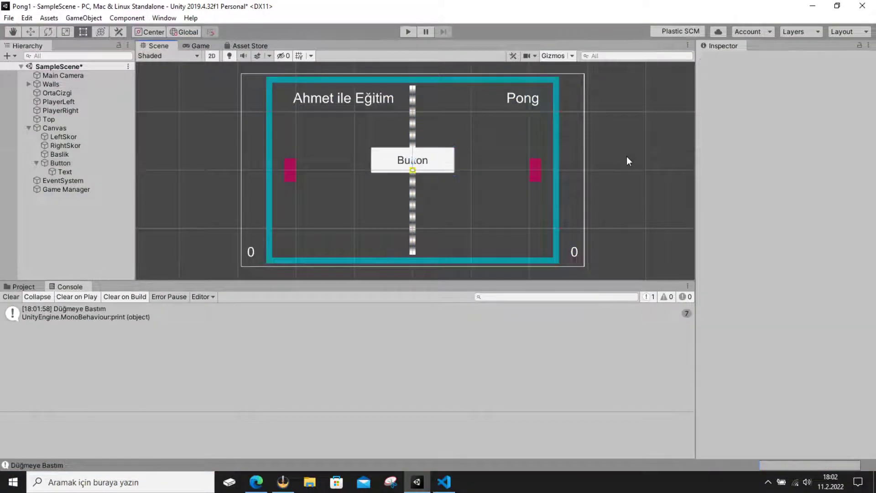
left_click(79, 163)
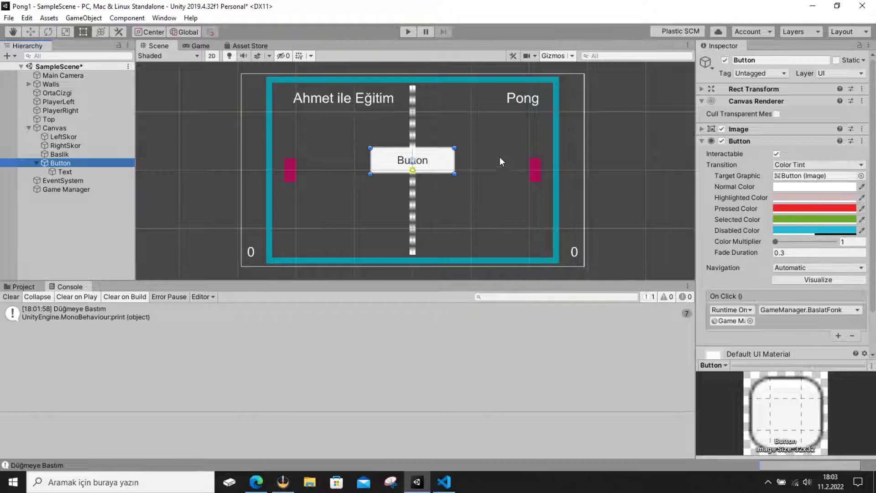
Step: In play mode, tick Oyun Basladimi on Game Manager to start the ball, stop, and return to GameManager.cs
left_click(36, 286)
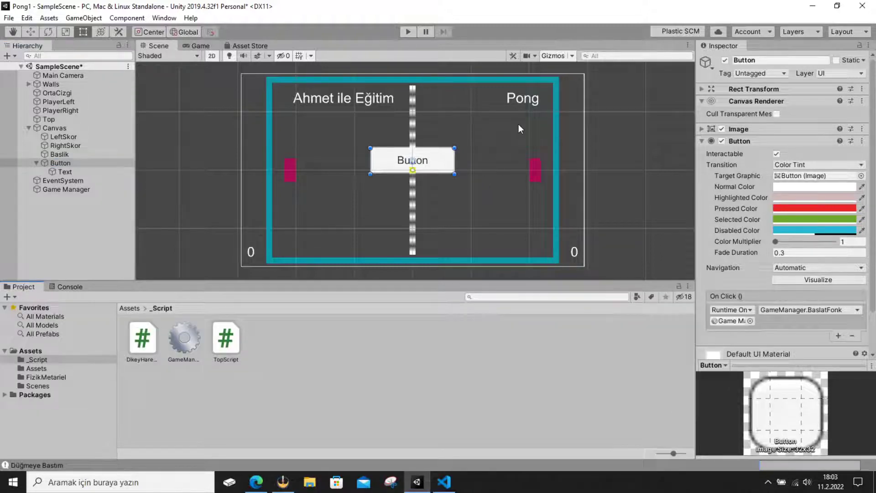
left_click(408, 31)
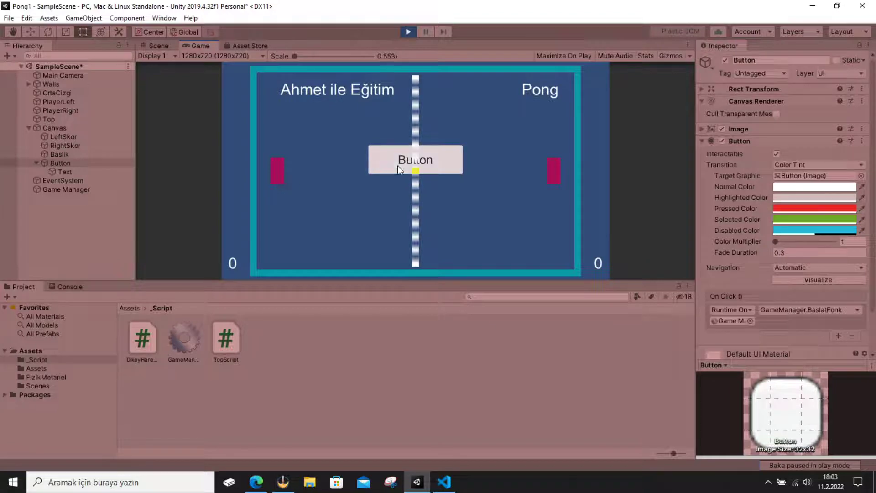
left_click(65, 190)
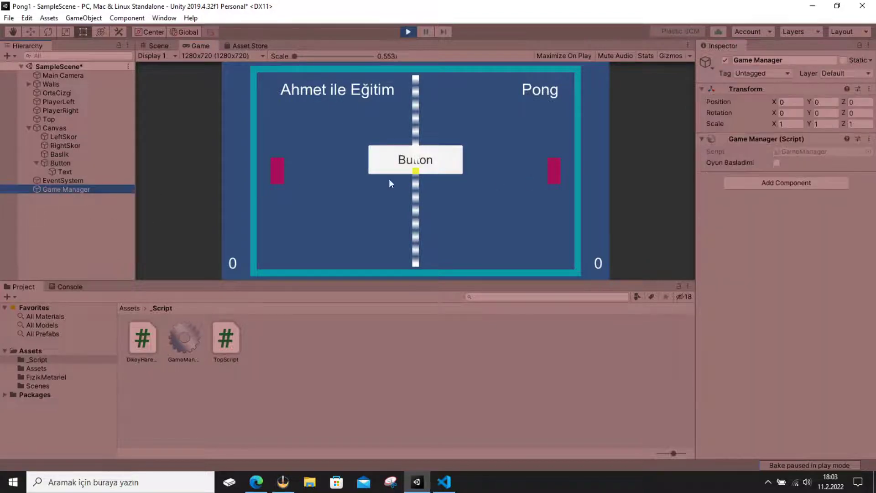
left_click(775, 162)
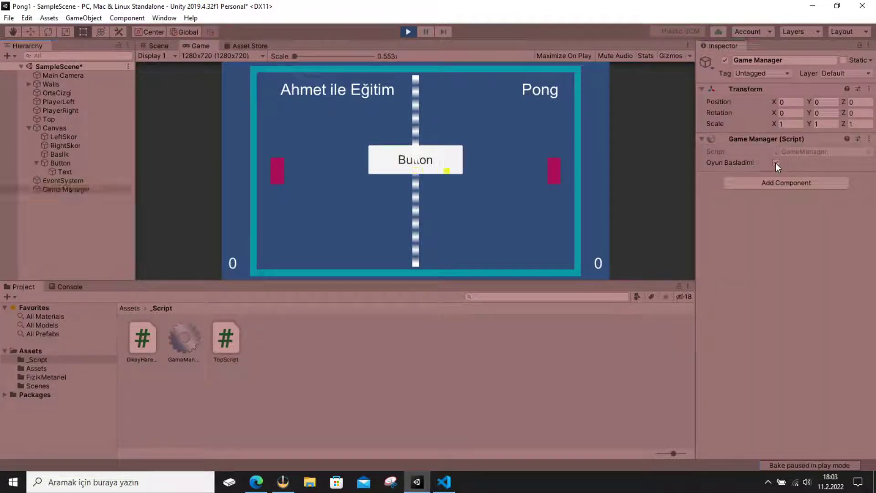
left_click(573, 197)
left_click(412, 32)
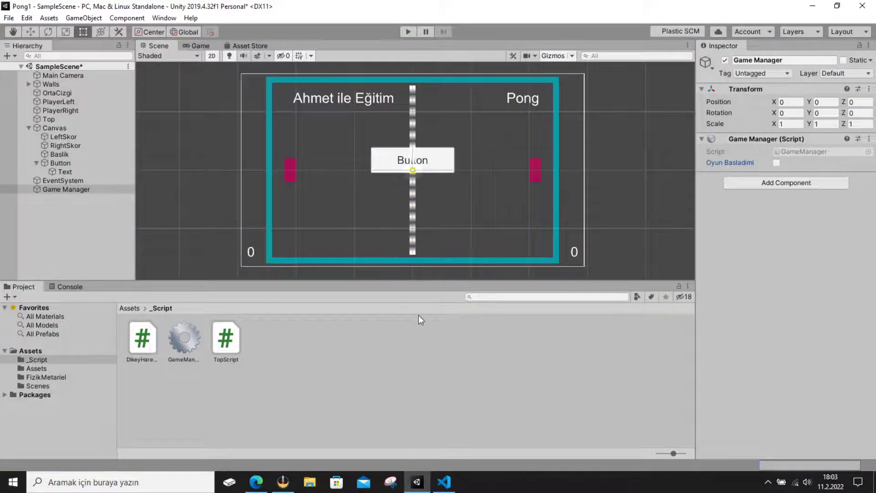
left_click(444, 481)
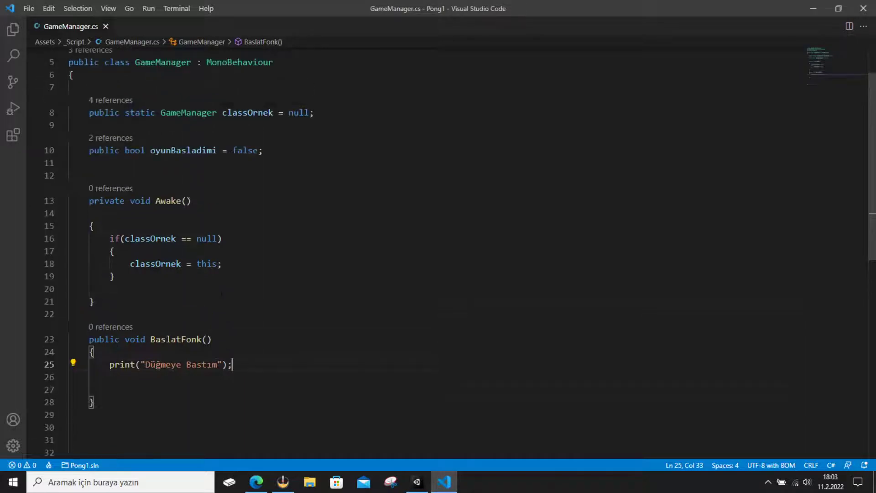
Step: Select the print statement inside BaslatFonk, checking the Oyun Basladimi field in Unity
scroll(438, 256, "up", 1)
scroll(438, 256, "up", 1)
scroll(438, 253, "down", 1)
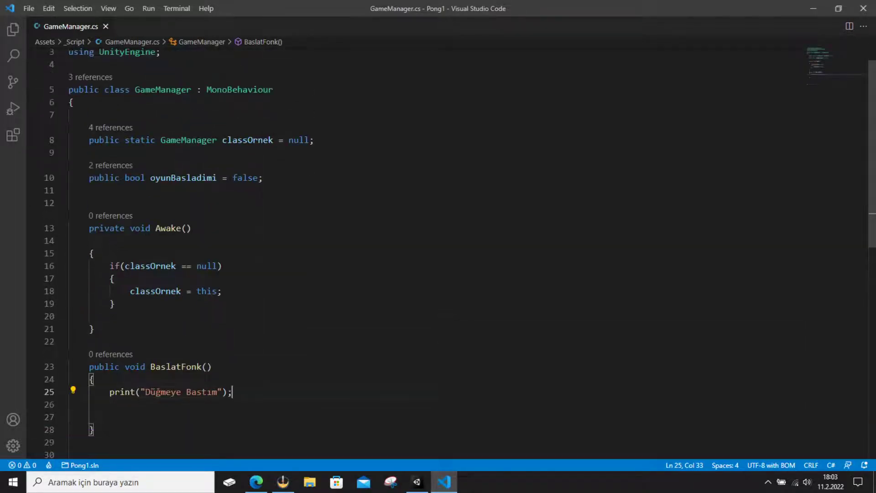
scroll(438, 254, "down", 1)
left_click_drag(233, 364, 109, 364)
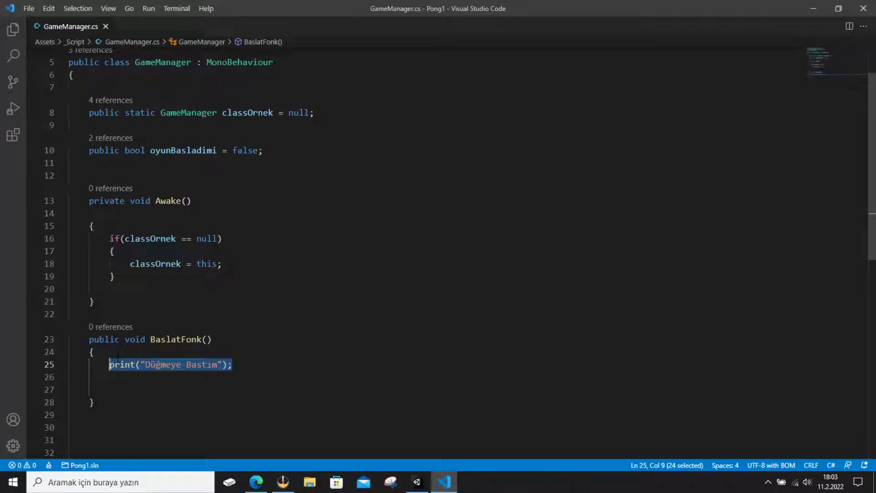
left_click(417, 482)
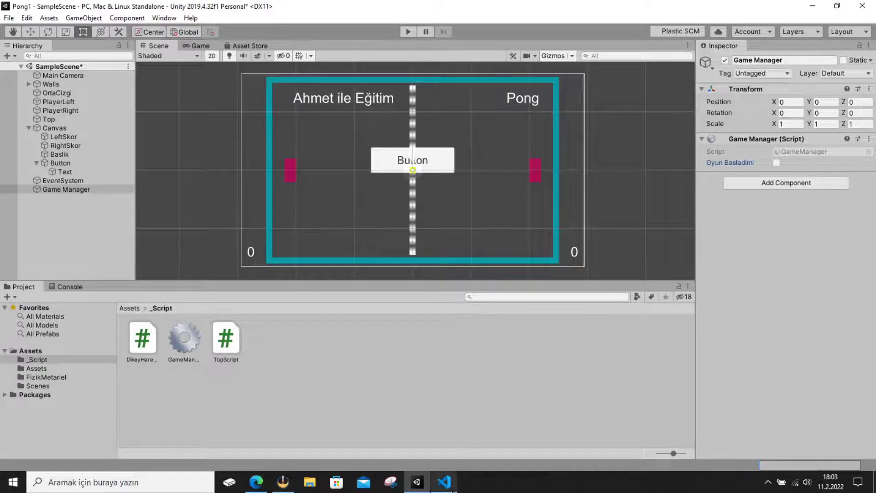
left_click(443, 481)
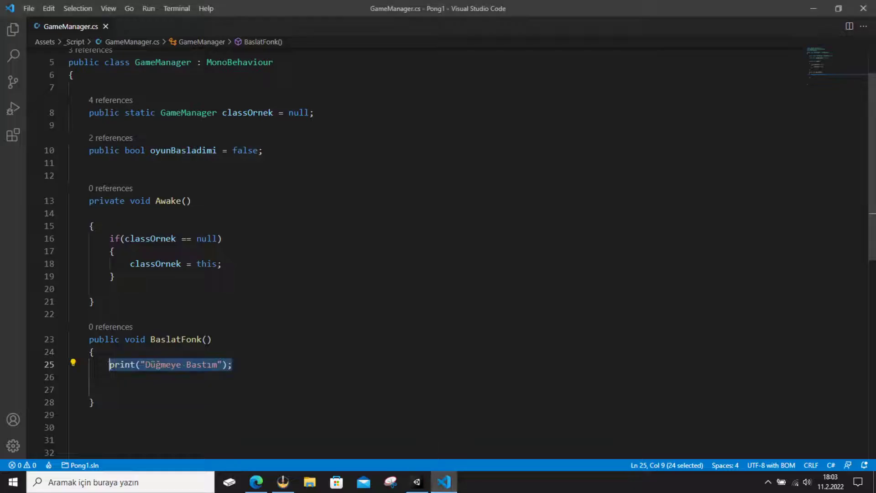
left_click(417, 482)
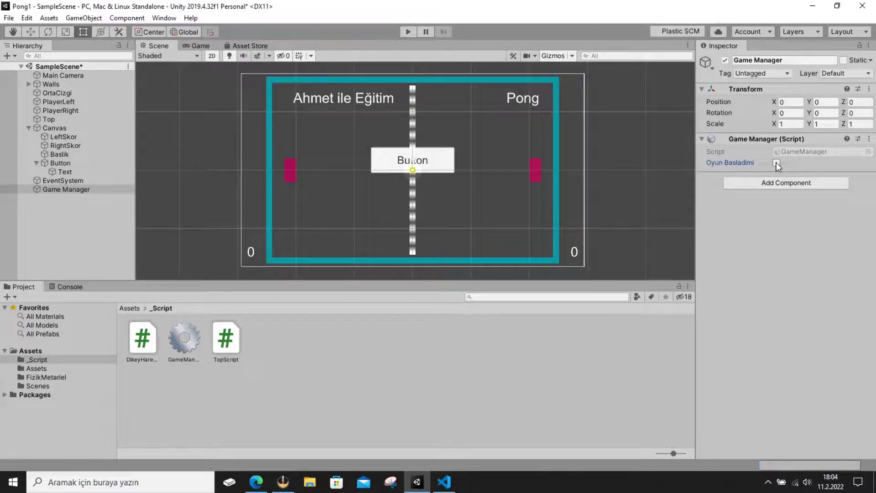
left_click(444, 481)
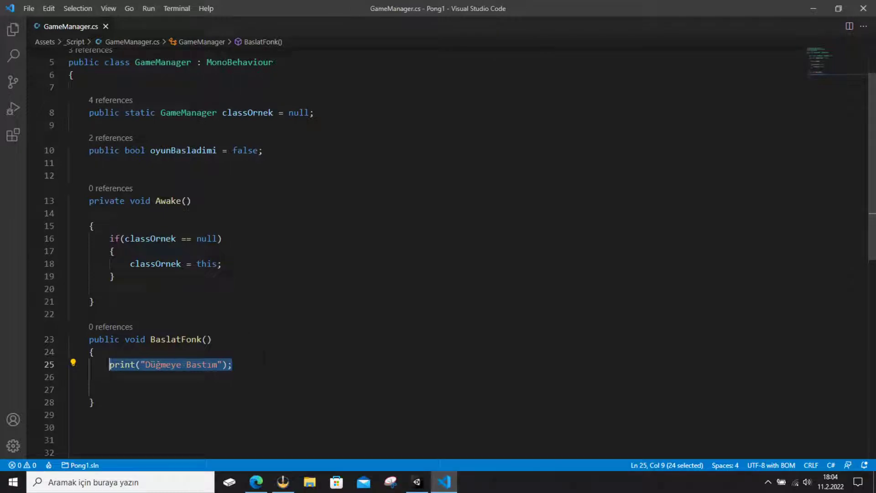
Step: Replace it with 'oyunBasladimi = true;' and save the script
type("oyun")
key("Return")
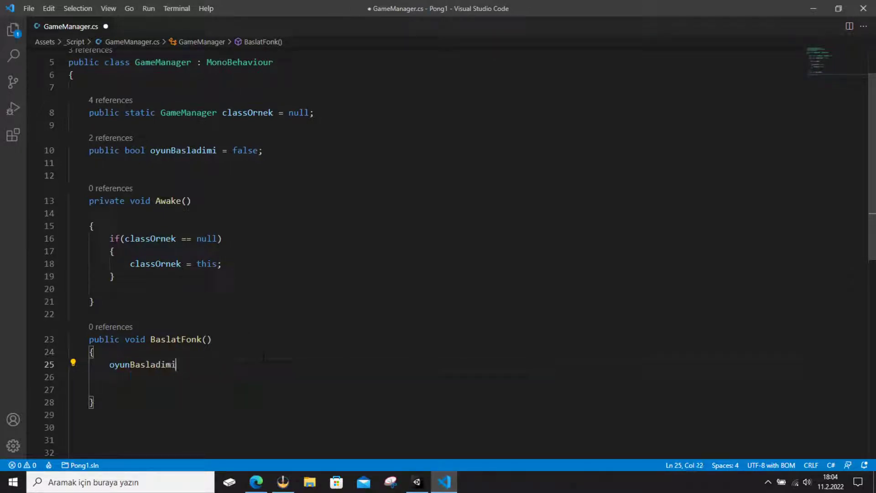
type(" = tr")
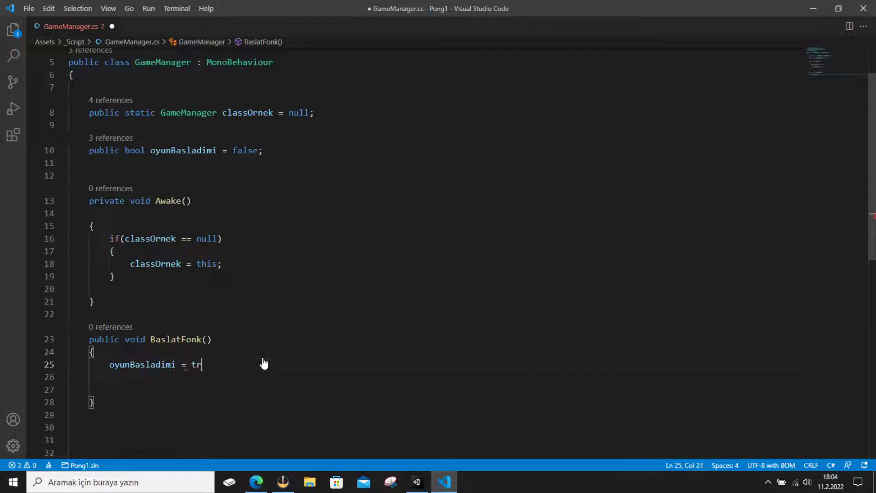
type("ue")
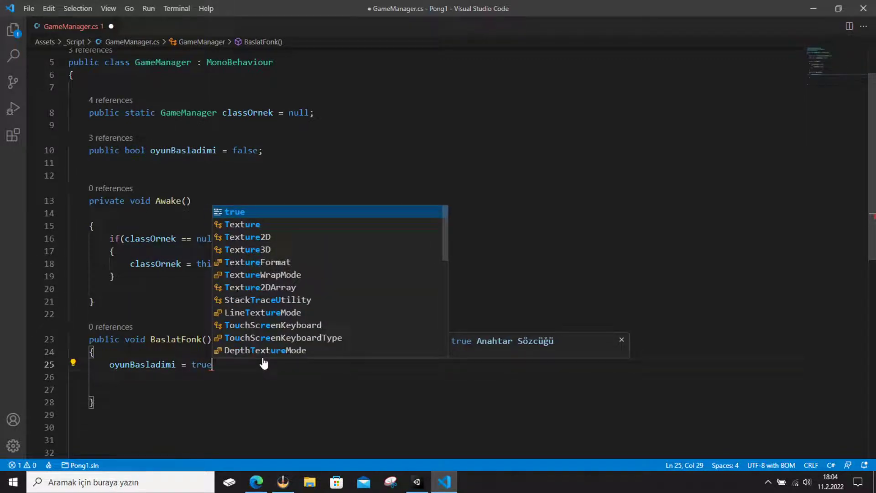
type(";")
key("ctrl+s")
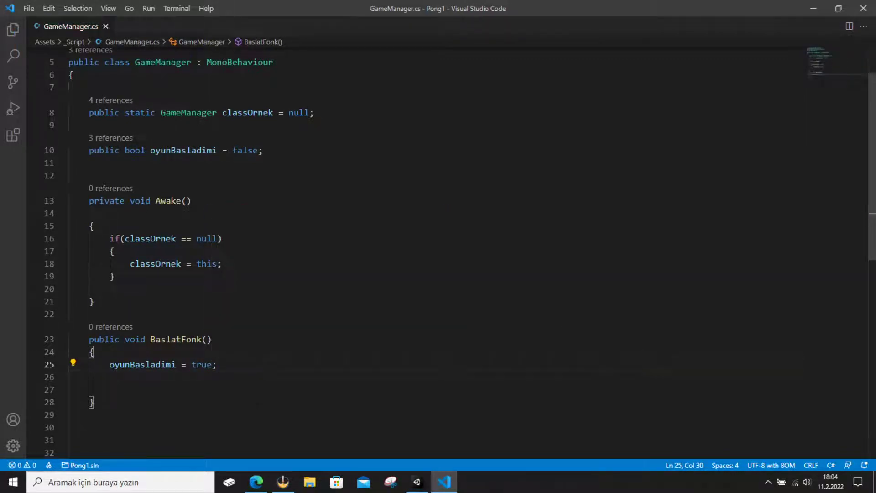
left_click(416, 481)
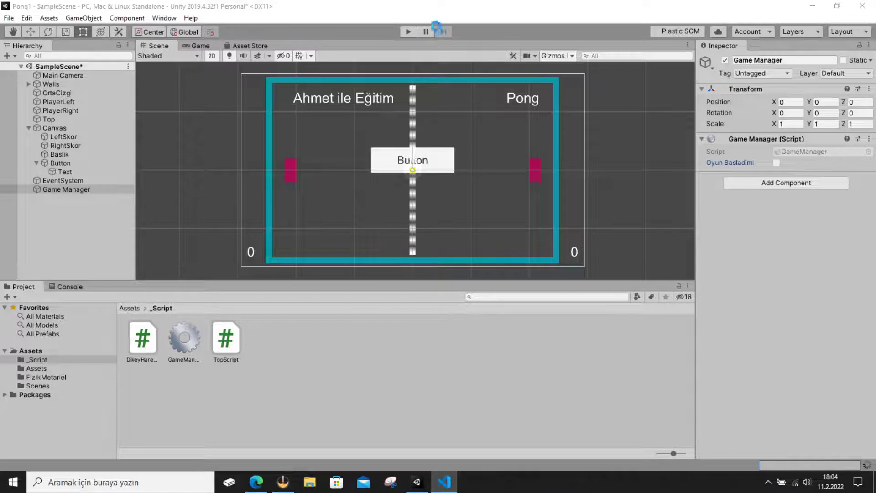
left_click(407, 32)
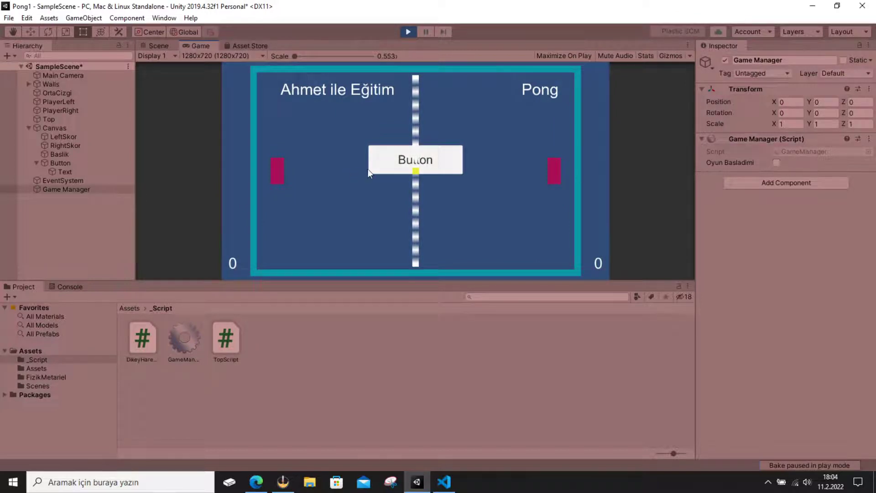
left_click(412, 158)
left_click(776, 162)
left_click(408, 31)
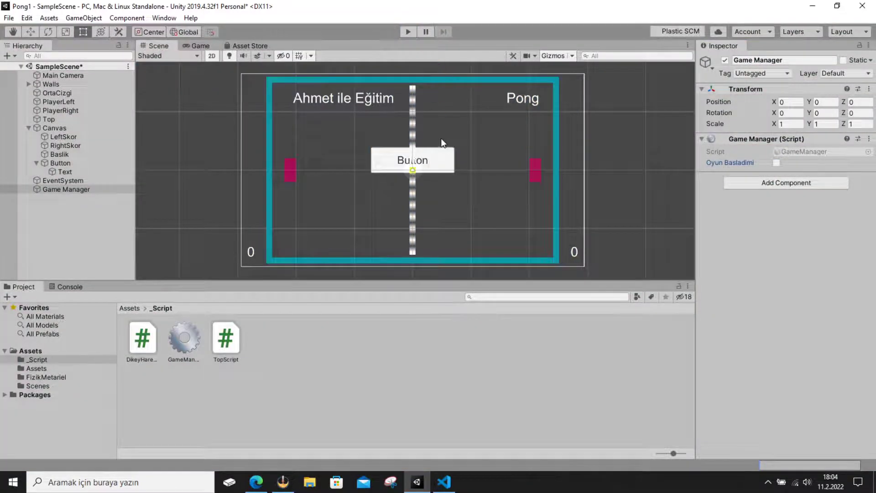
left_click(405, 30)
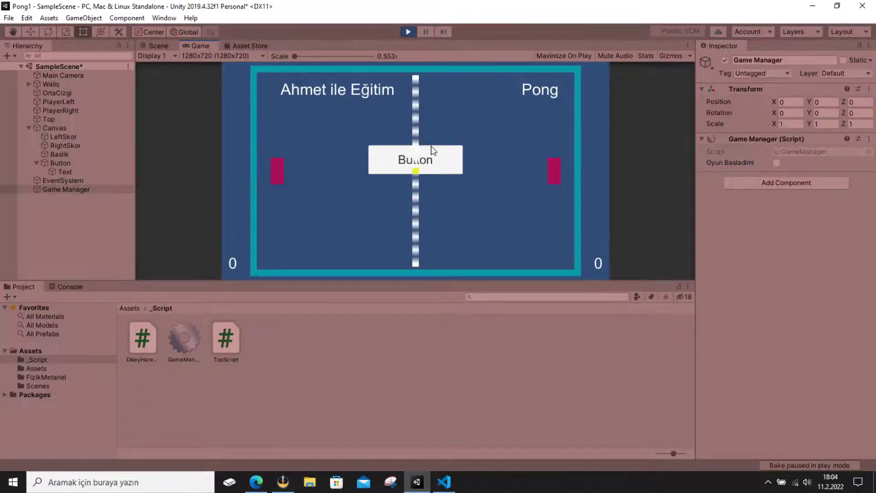
left_click(431, 148)
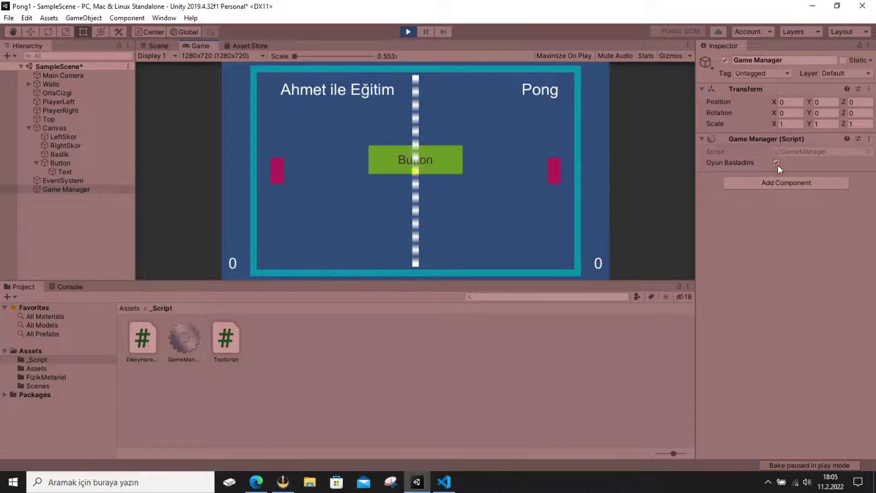
left_click(408, 32)
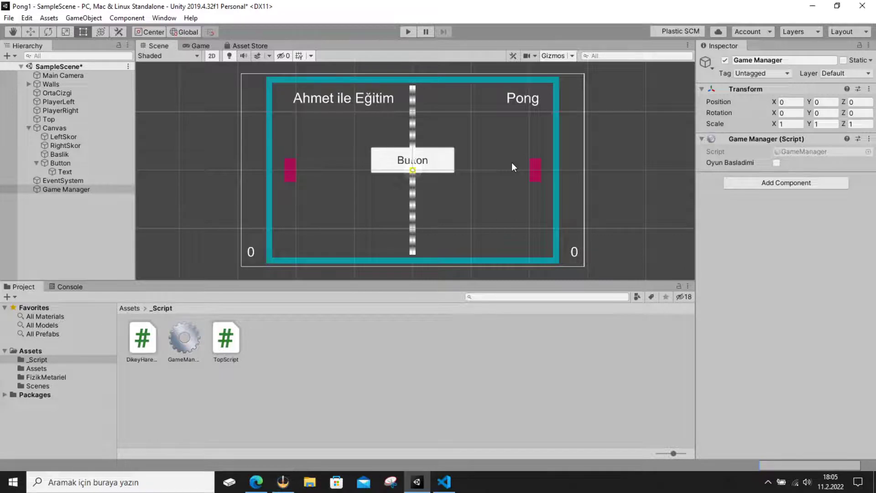
left_click(488, 362)
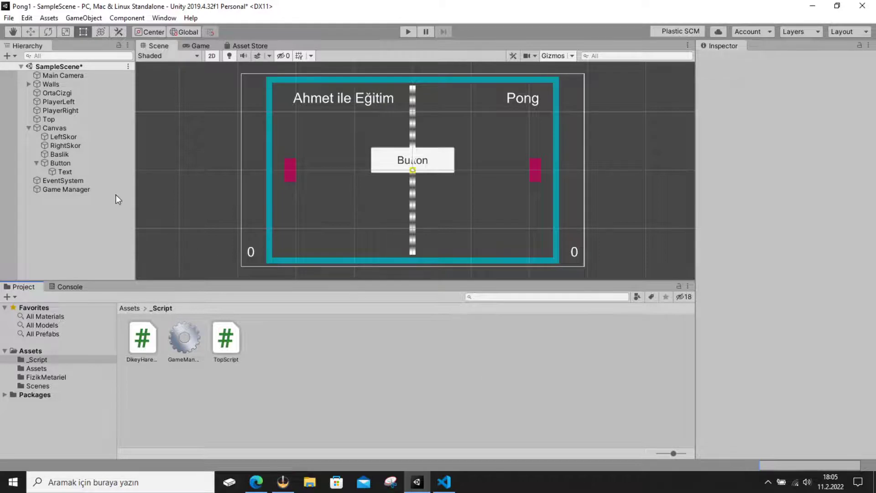
left_click(74, 156)
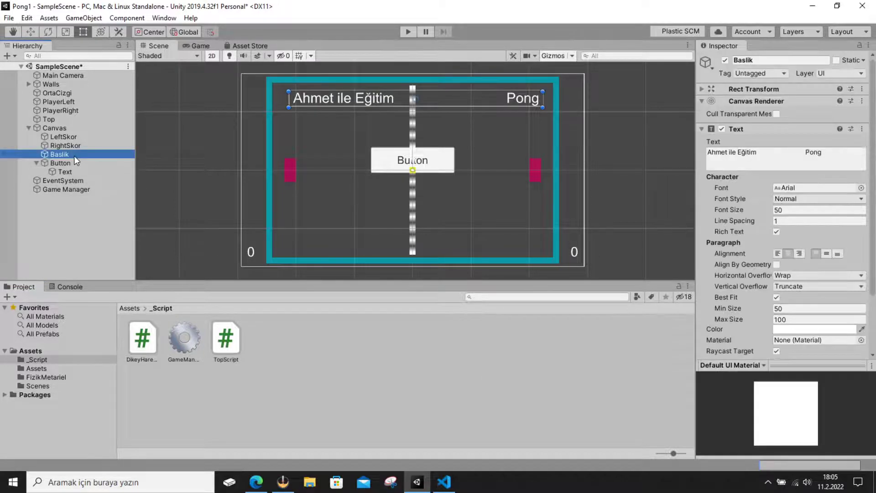
left_click(70, 163)
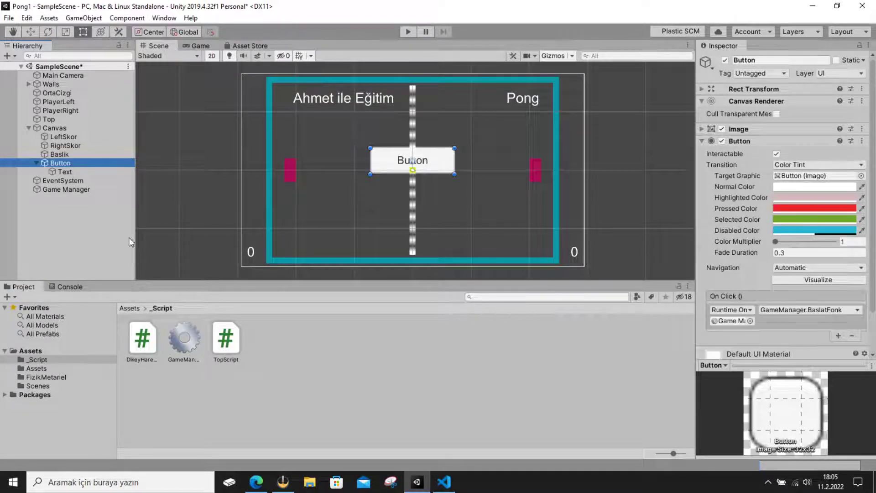
left_click(348, 381)
left_click(182, 344)
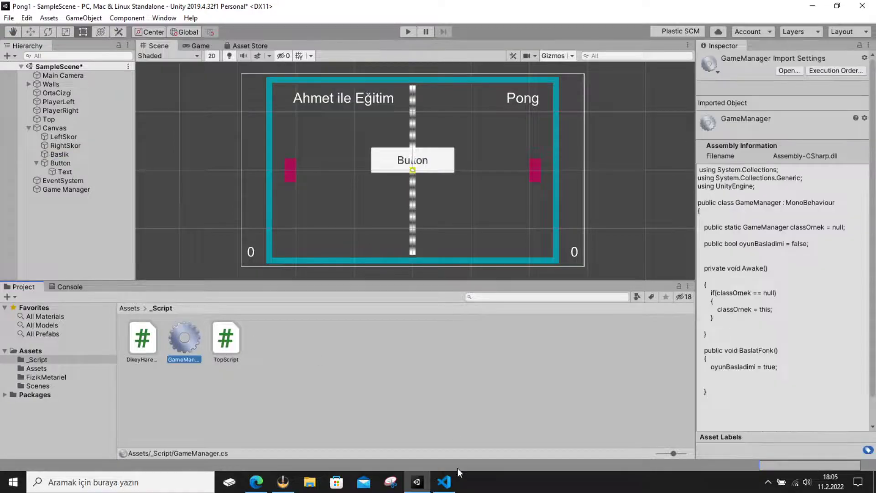
left_click(453, 479)
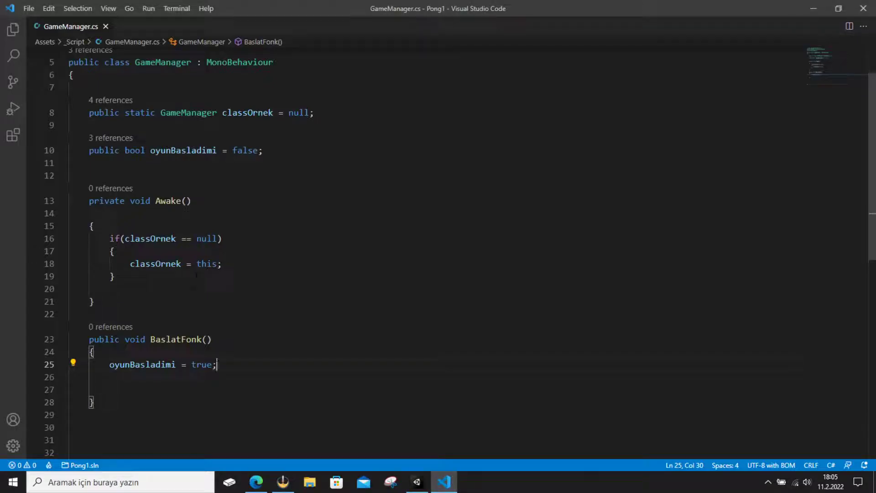
scroll(196, 275, "up", 2)
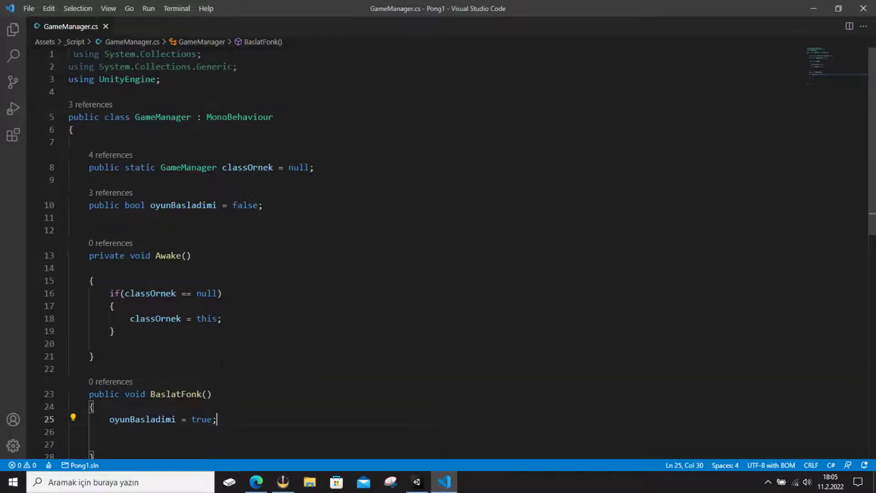
left_click(417, 481)
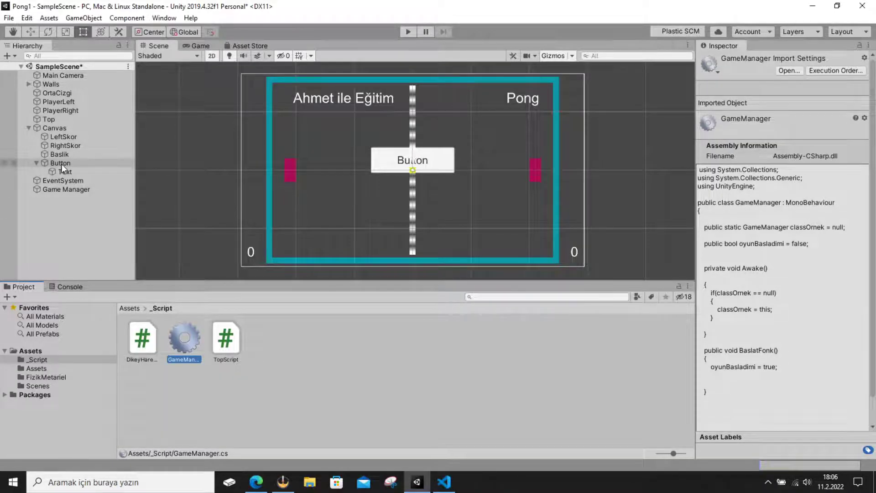
left_click(62, 163)
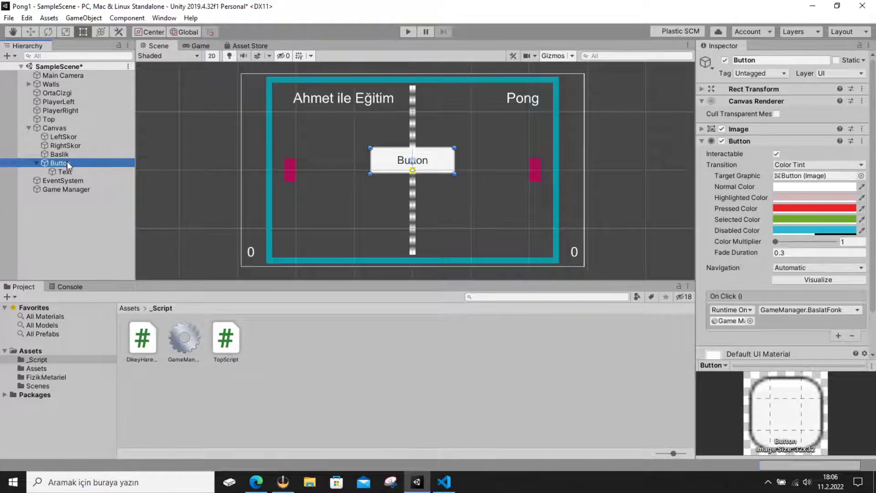
left_click(725, 60)
left_click(724, 60)
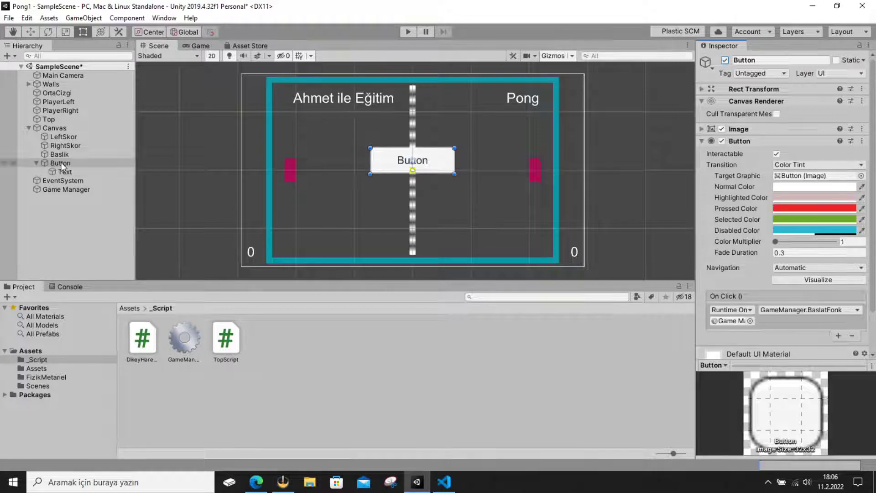
left_click(724, 60)
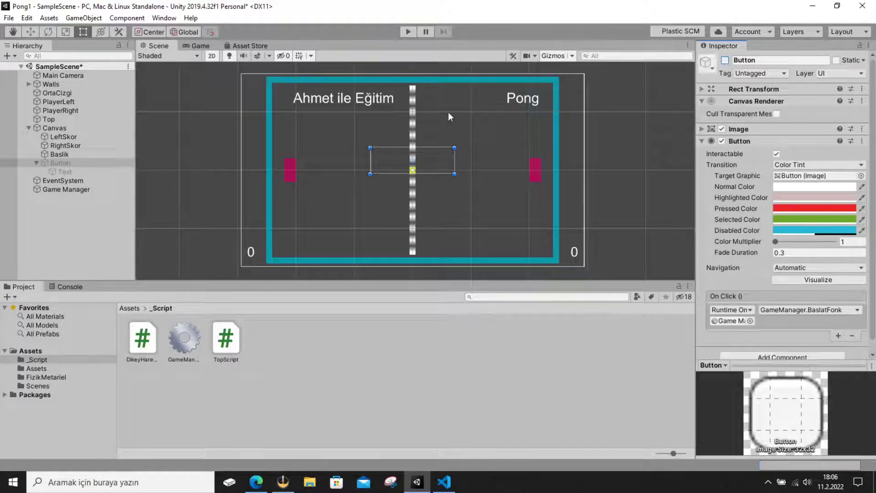
left_click(725, 60)
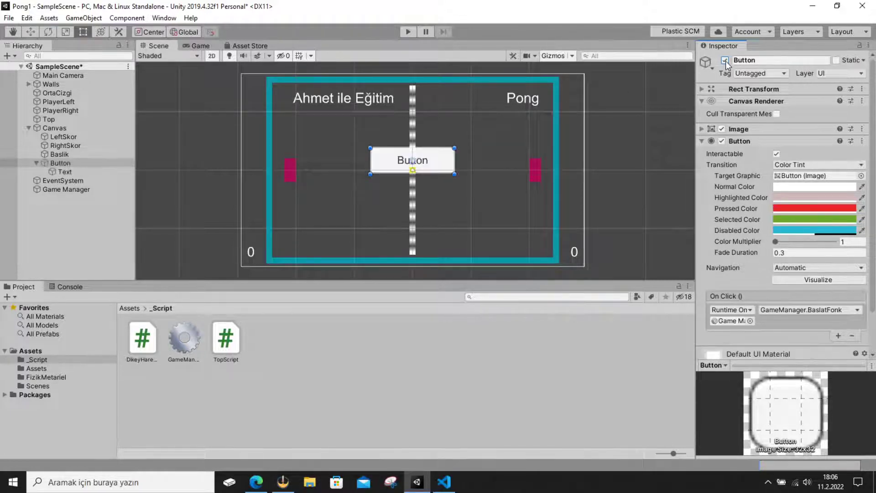
left_click(725, 61)
left_click(725, 61)
left_click(53, 155)
left_click(725, 61)
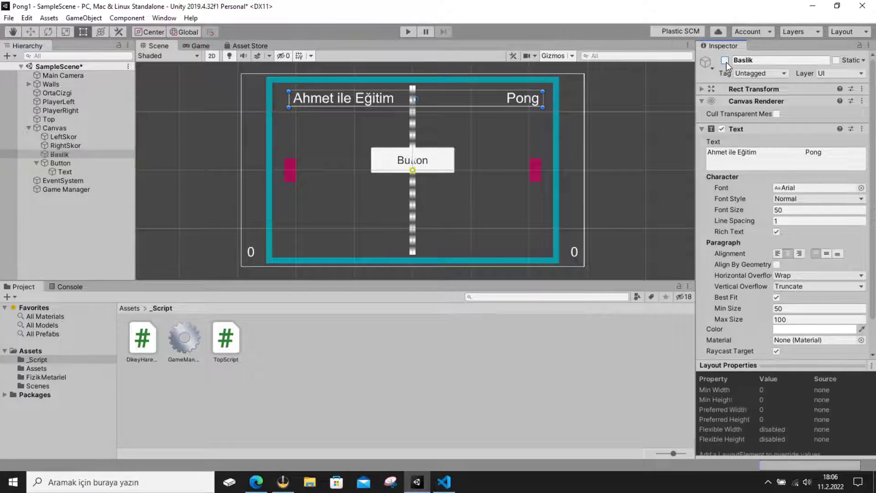
left_click(67, 165)
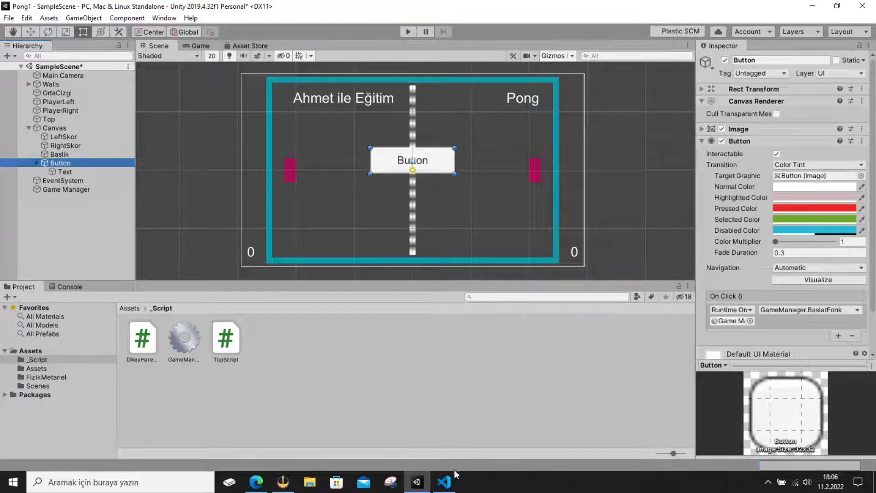
Step: In GameManager.cs, add a blank line after 'public bool oyunBasladimi = false;'
left_click(444, 482)
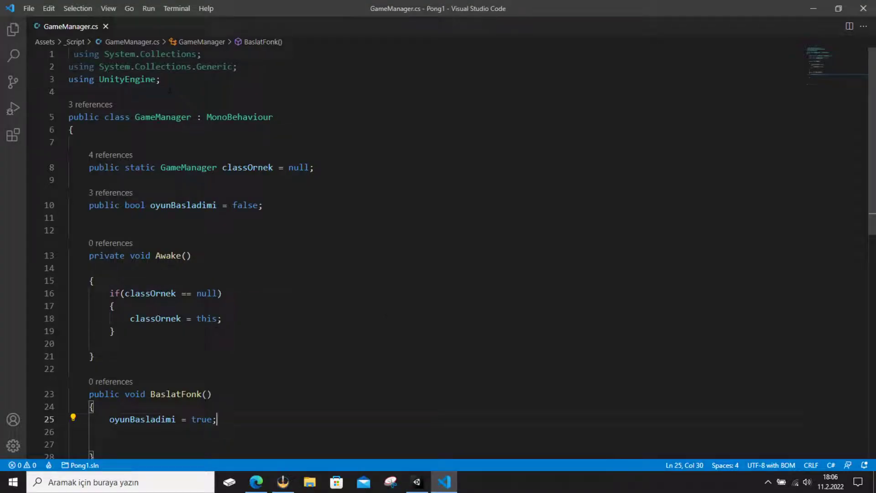
left_click(171, 78)
left_click(264, 205)
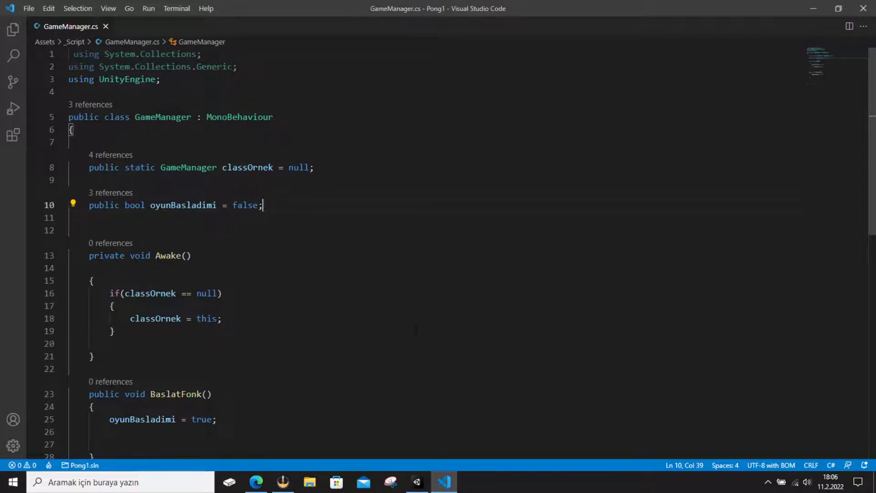
key("Return")
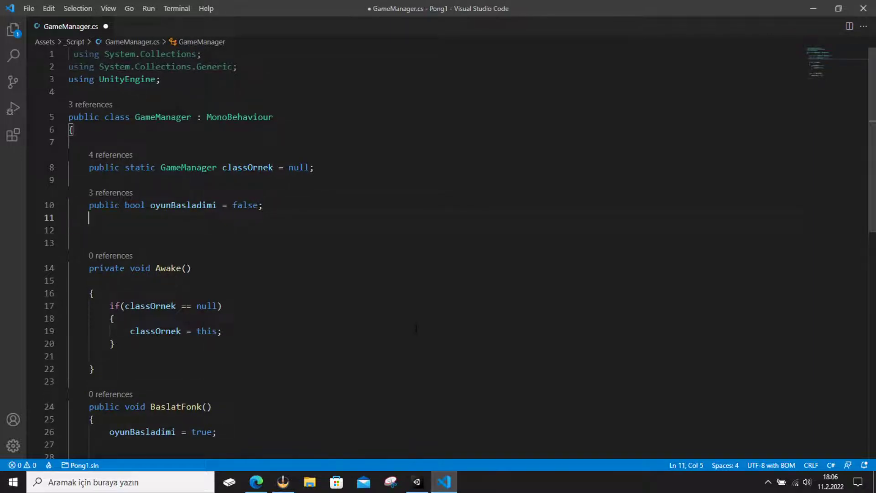
Step: Add a second blank line, inspect the Baslik and Button objects in Unity, then return to the script
key("Return")
left_click(417, 481)
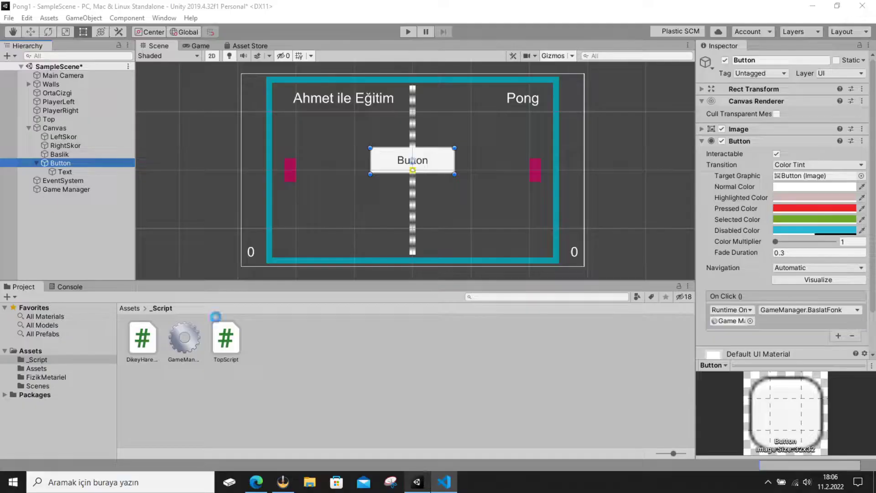
left_click(60, 154)
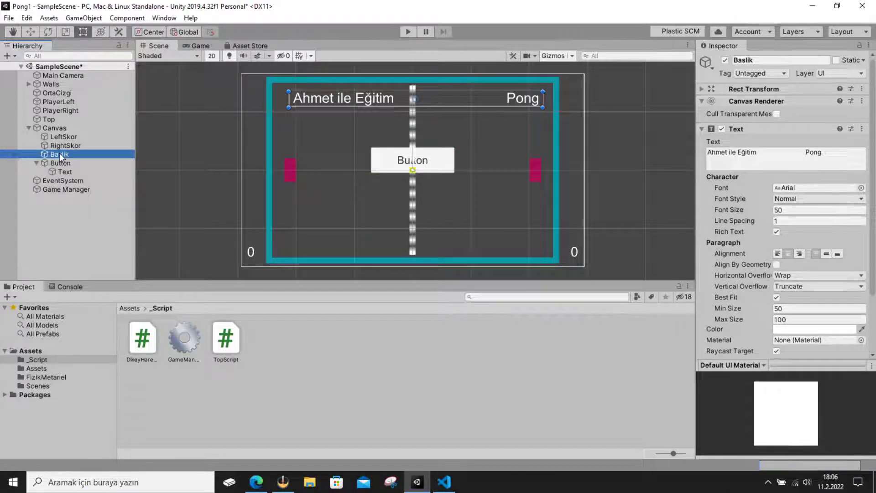
left_click(60, 163)
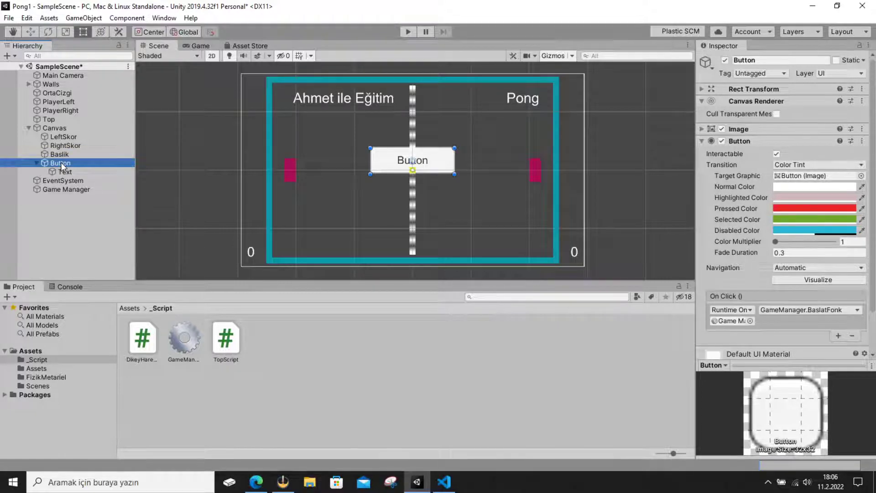
left_click(59, 154)
right_click(91, 218)
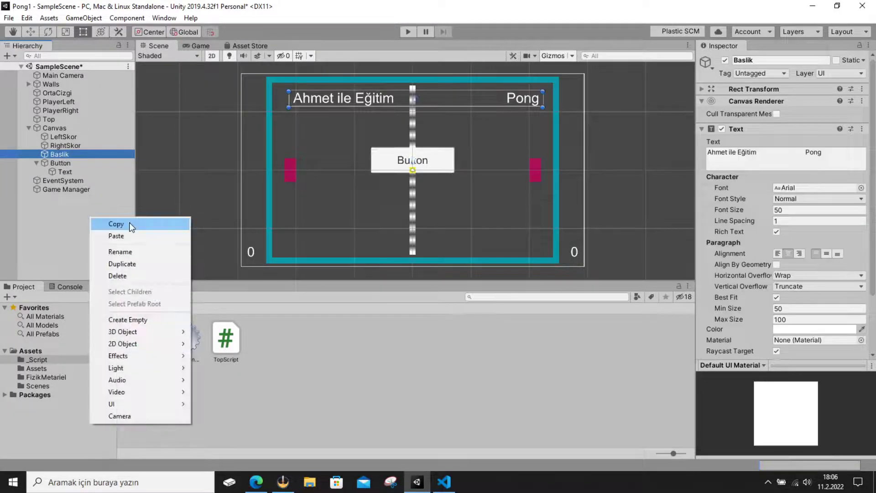
left_click(56, 181)
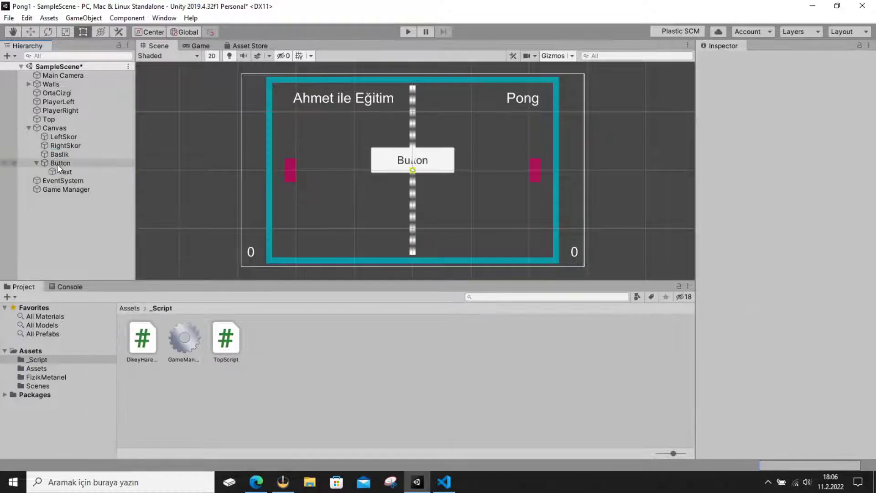
left_click(452, 475)
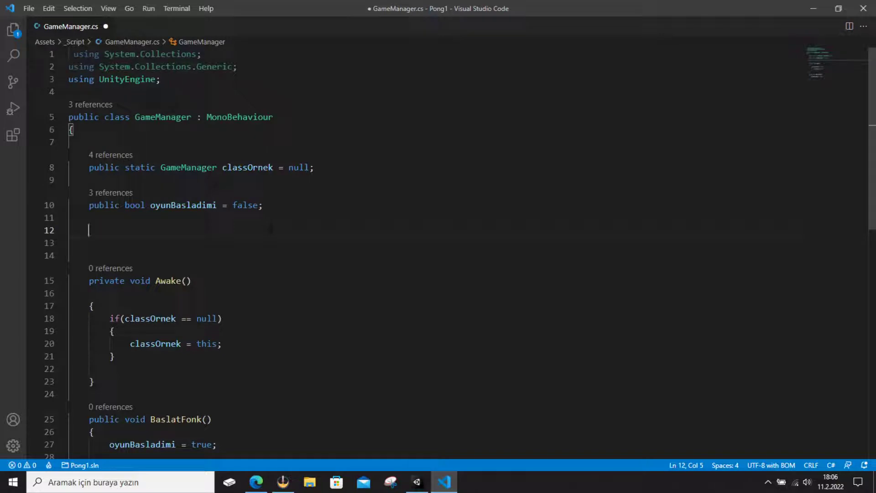
Step: Type 'public Text baslik;' and 'public Button baslaDugme;' below the oyunBasladimi field
type("p")
type("ublic")
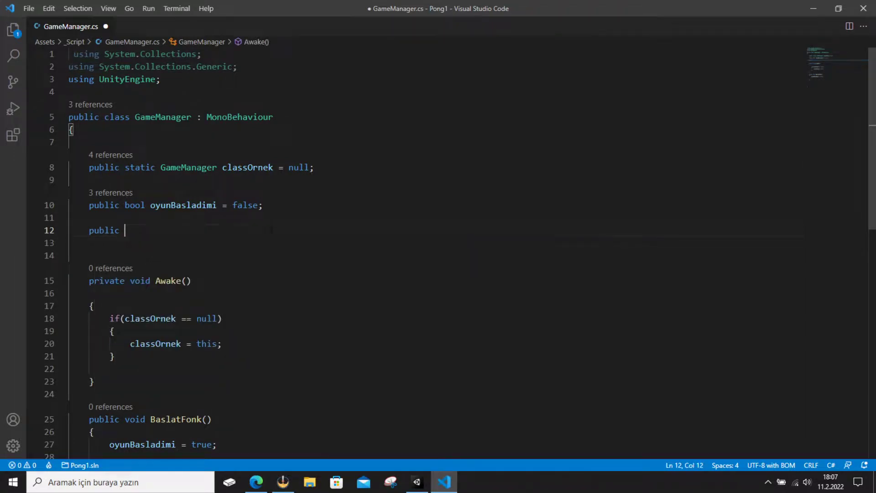
type(" Text")
key("Tab")
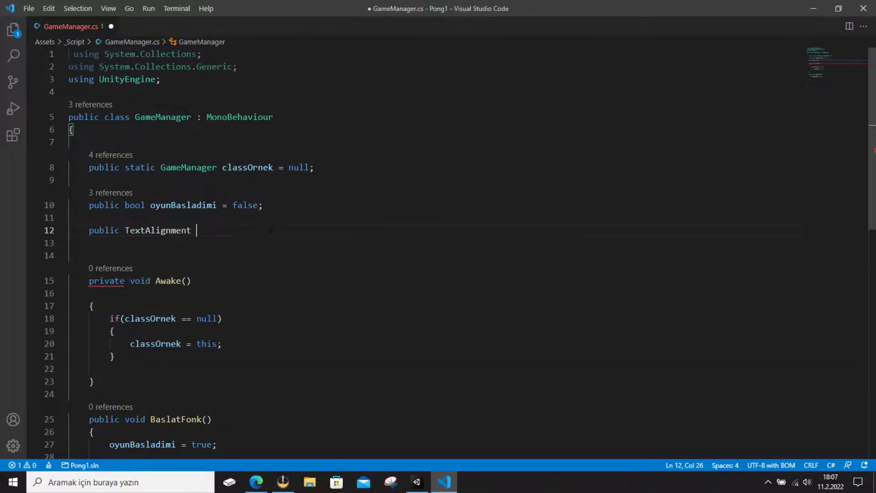
key("BackSpace")
key("BackSpace")
key("BackSpace")
type("baslik;")
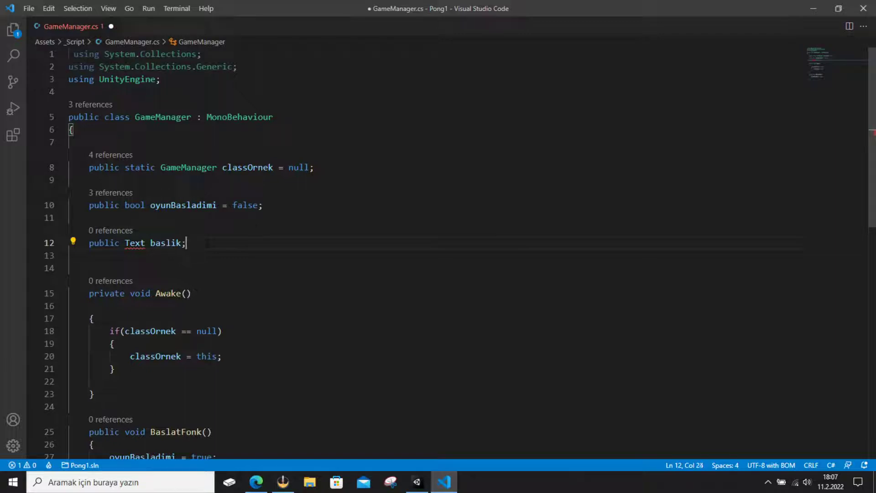
key("Return")
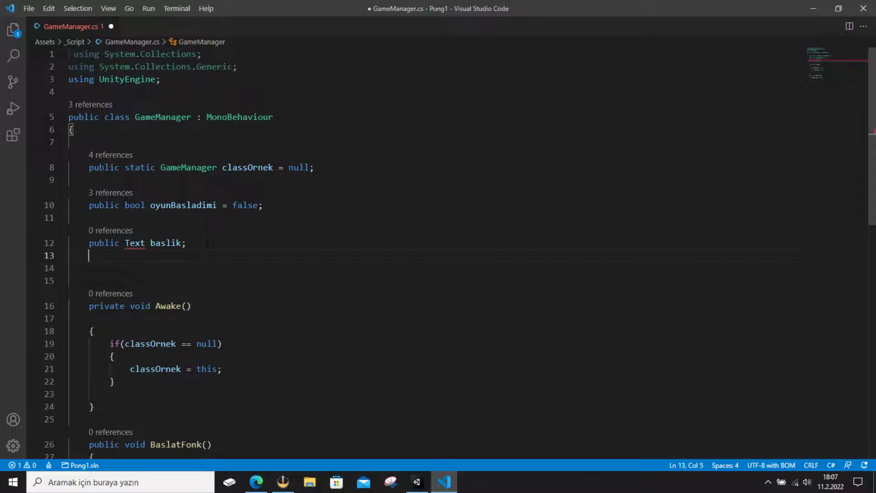
type("public")
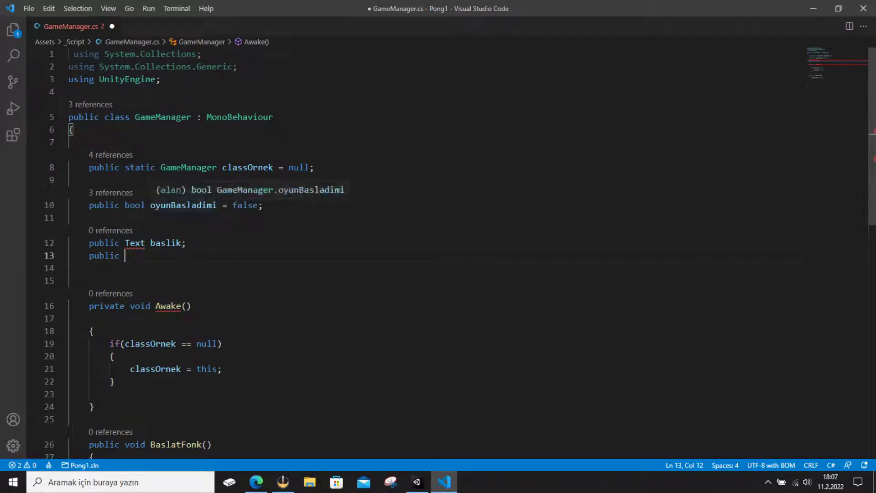
type("Button")
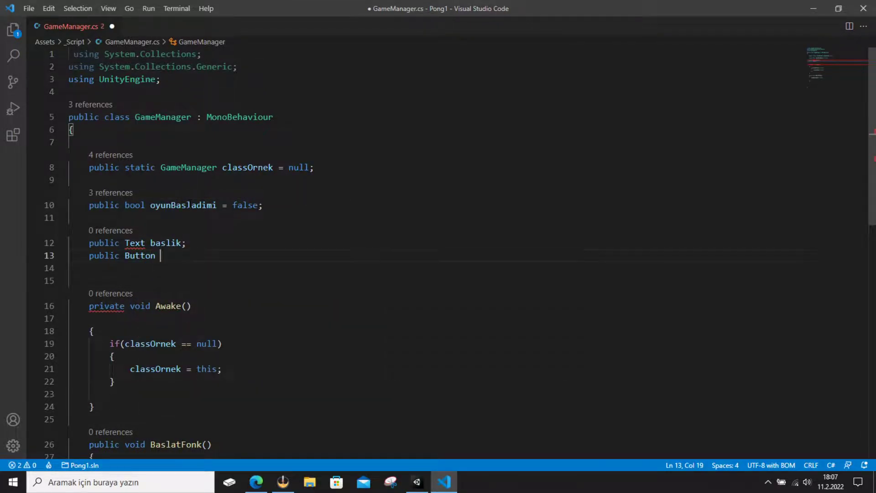
type(" bas")
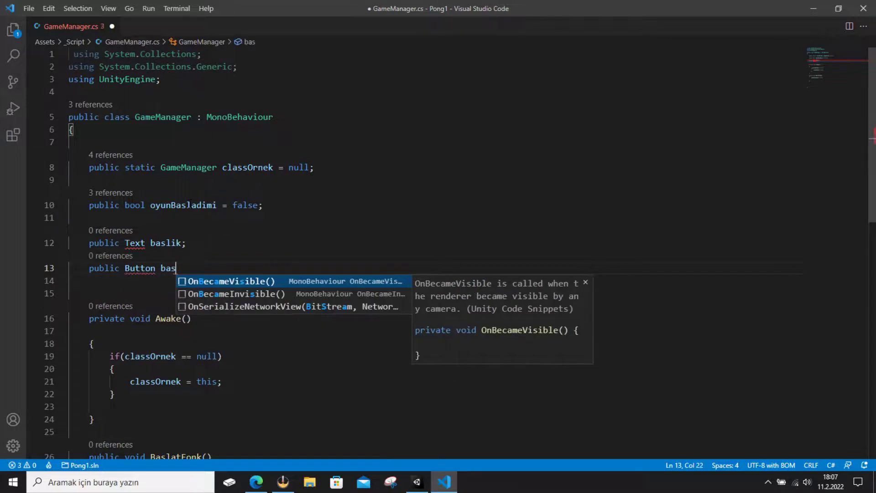
type("l")
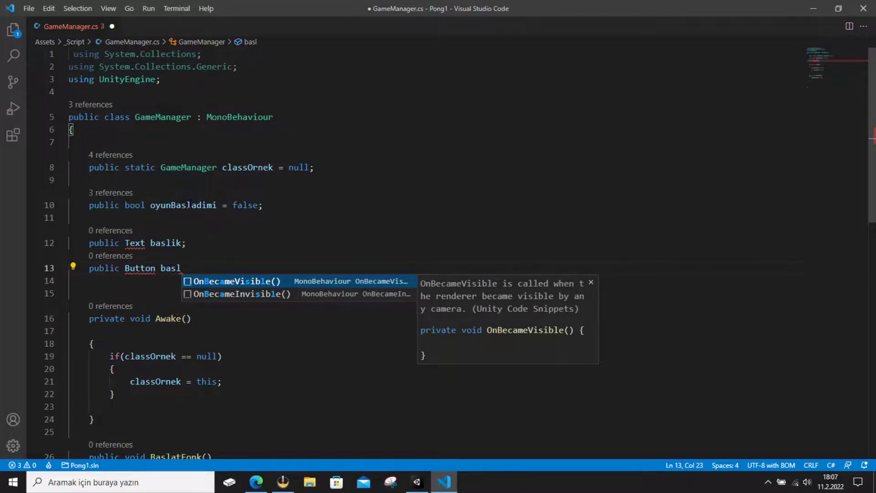
type("a")
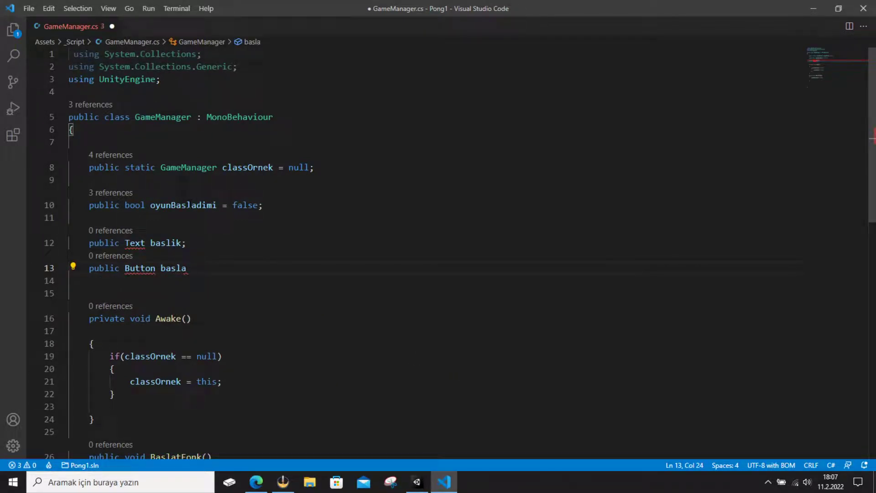
type("Dugme")
type(";")
Step: Place the caret at the end of the 'using UnityEngine;' statement on line 3
mouse_move(134, 243)
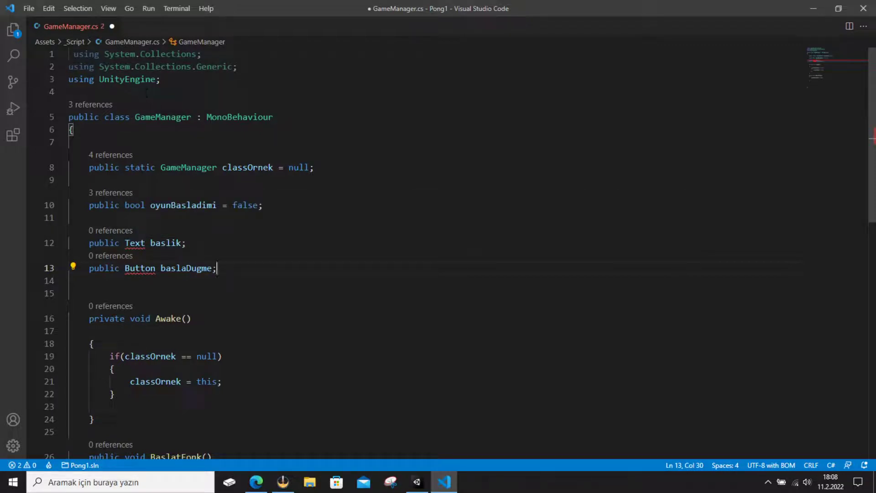
left_click(140, 242)
left_click_drag(68, 80, 161, 80)
left_click(160, 80)
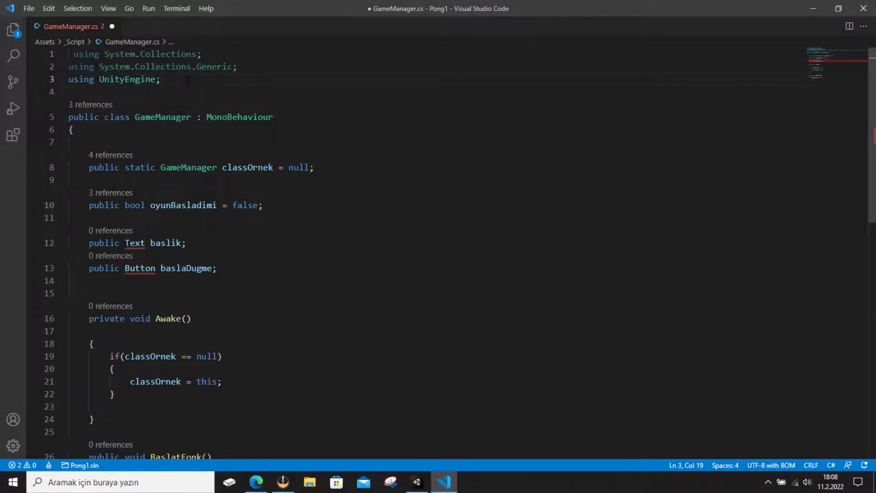
Step: Add 'using UnityEngine.UI;' as a new line 4 using IntelliSense completions
key("Return")
type("using")
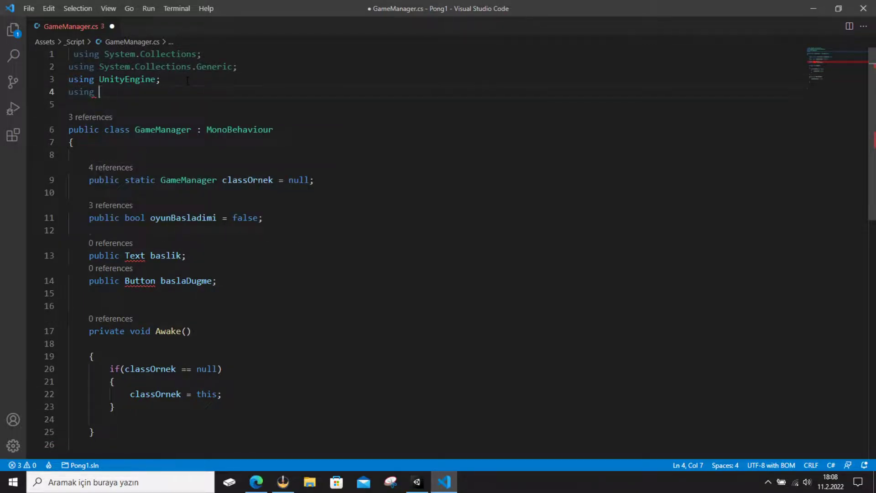
type(" Unity")
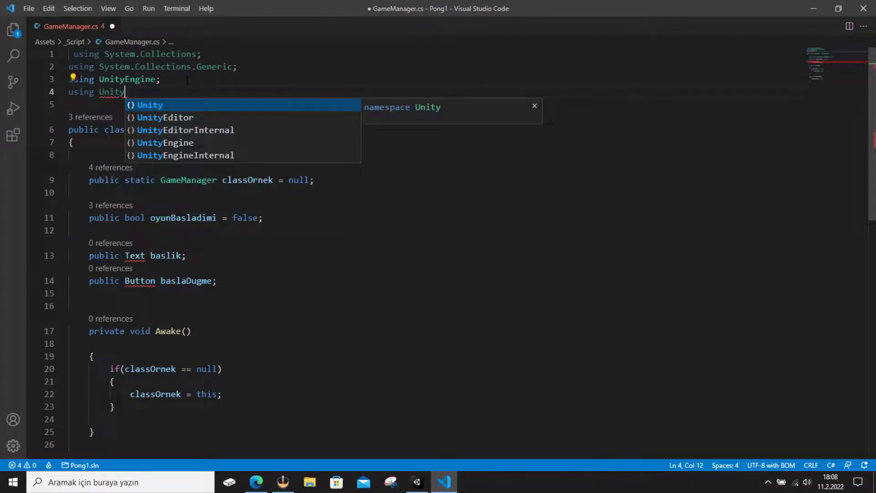
type("Eng")
key("Return")
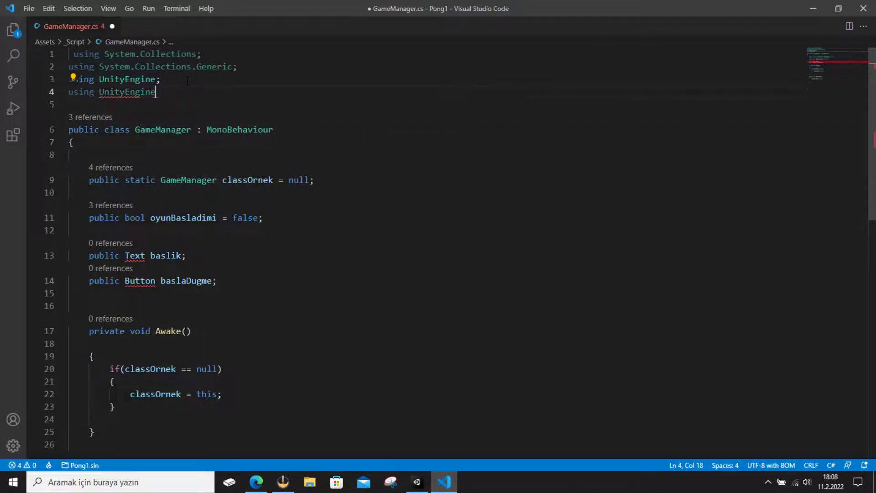
type(".")
key("Down")
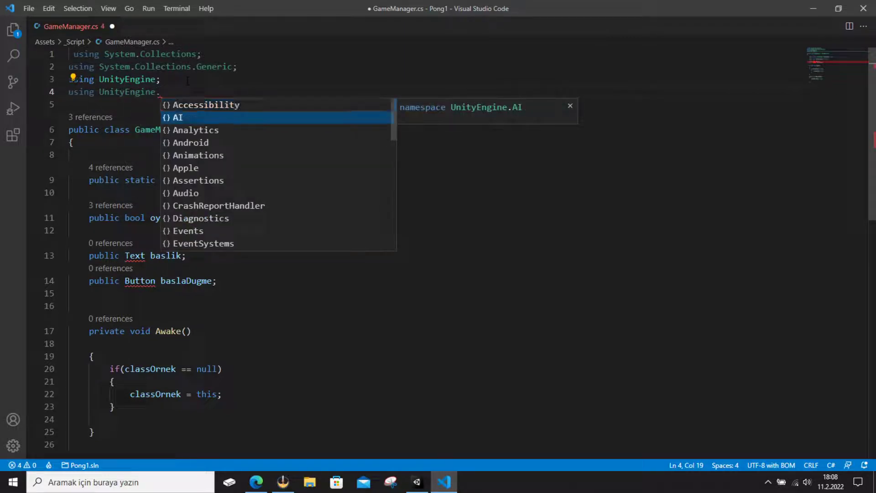
type("Ui")
key("ctrl+space")
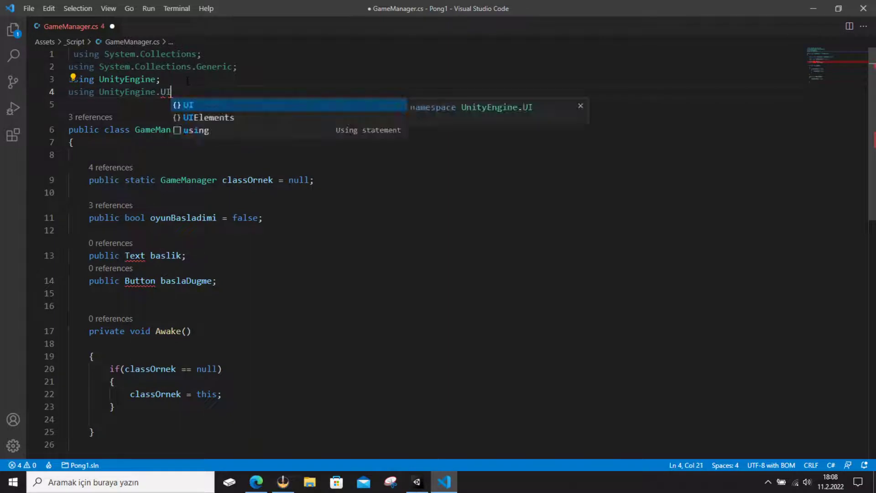
type(";")
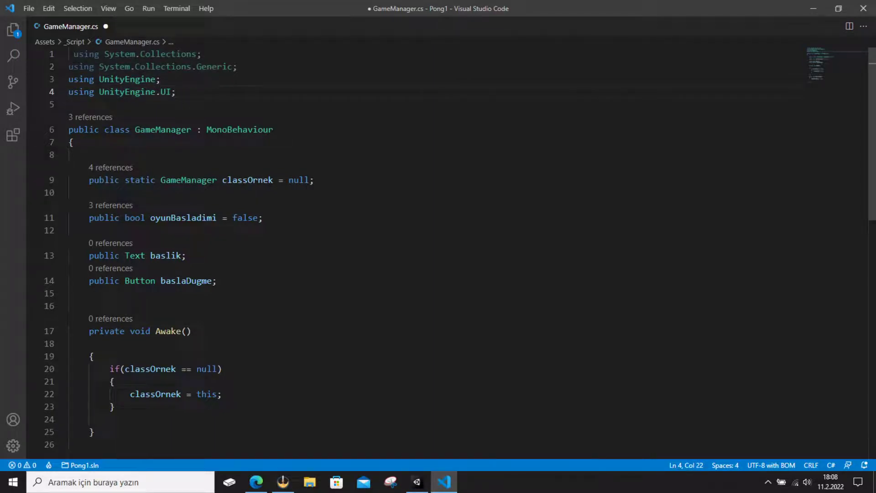
left_click(417, 482)
right_click(66, 215)
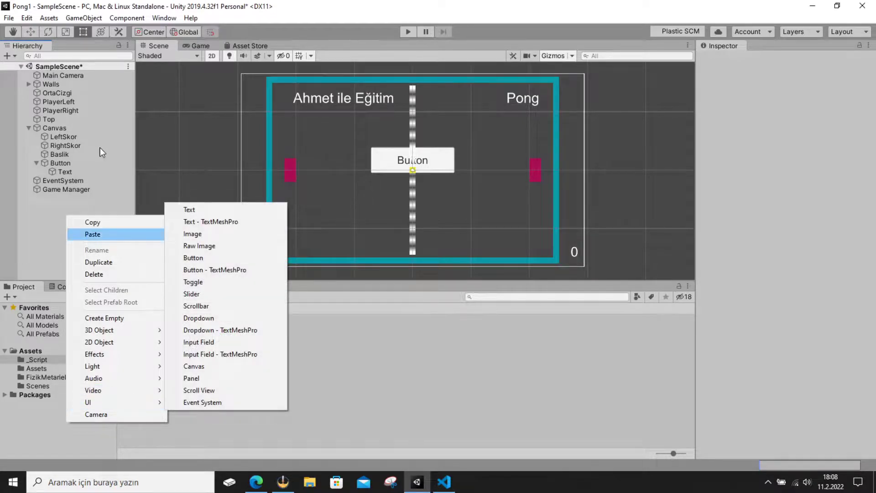
left_click(46, 198)
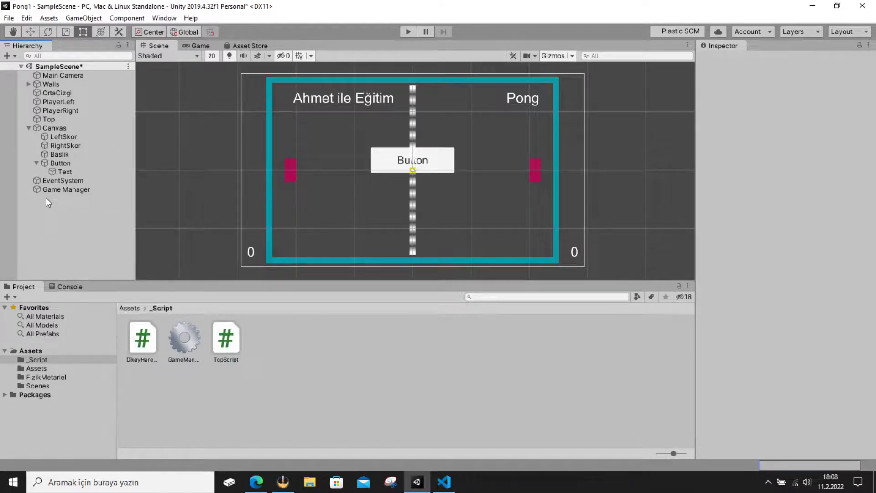
left_click(453, 480)
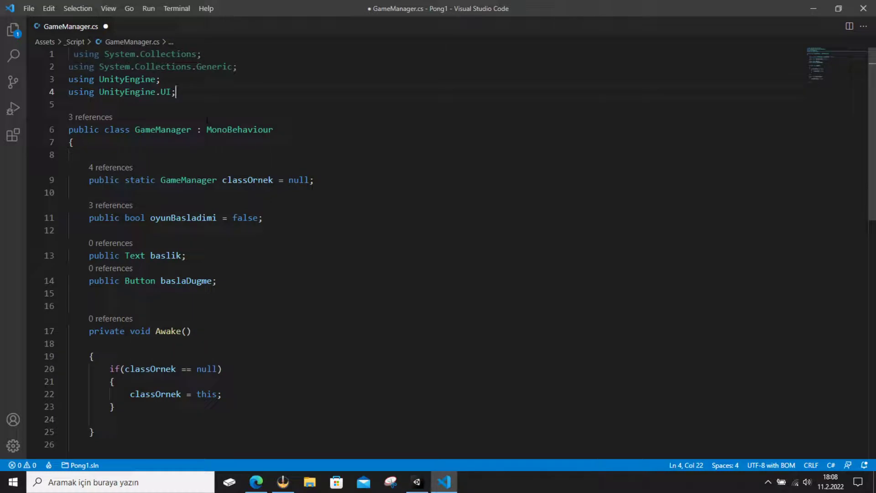
left_click_drag(246, 65, 35, 51)
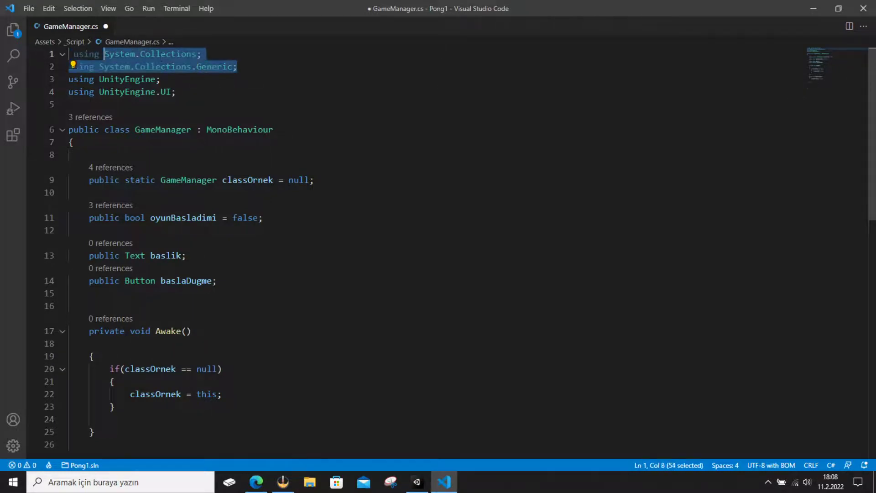
key("ctrl+z")
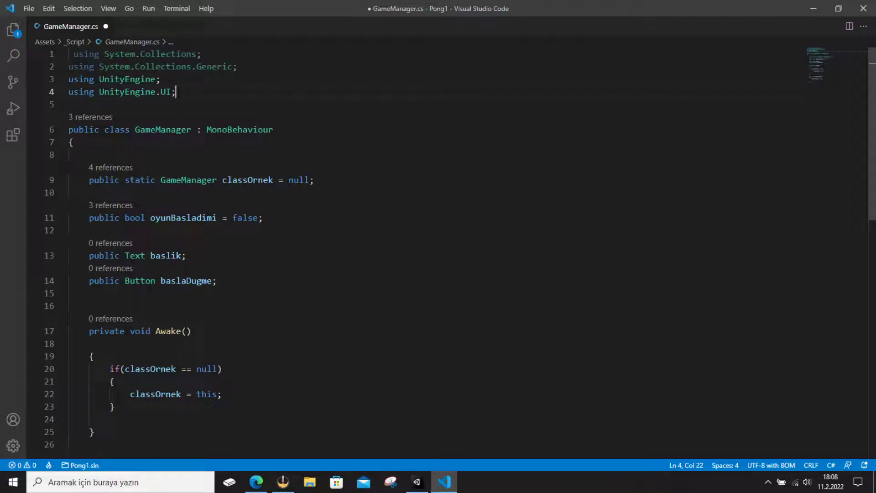
left_click_drag(176, 91, 150, 91)
key("Right")
left_click(417, 481)
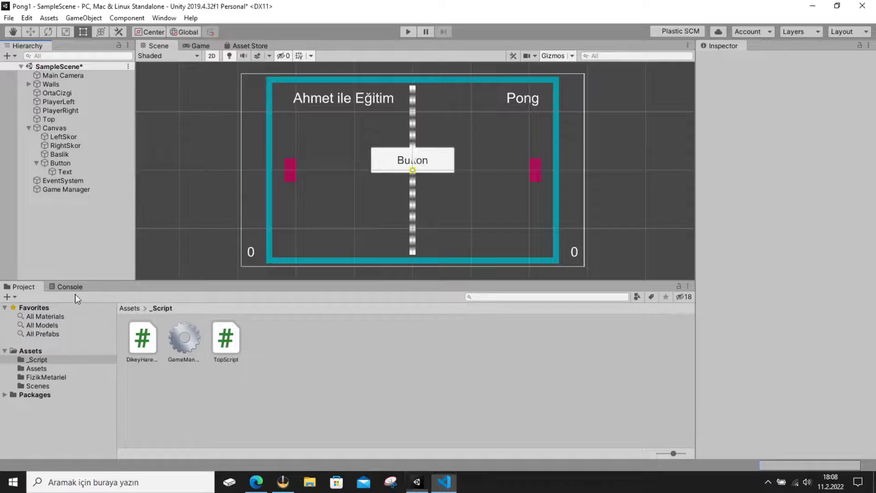
right_click(79, 207)
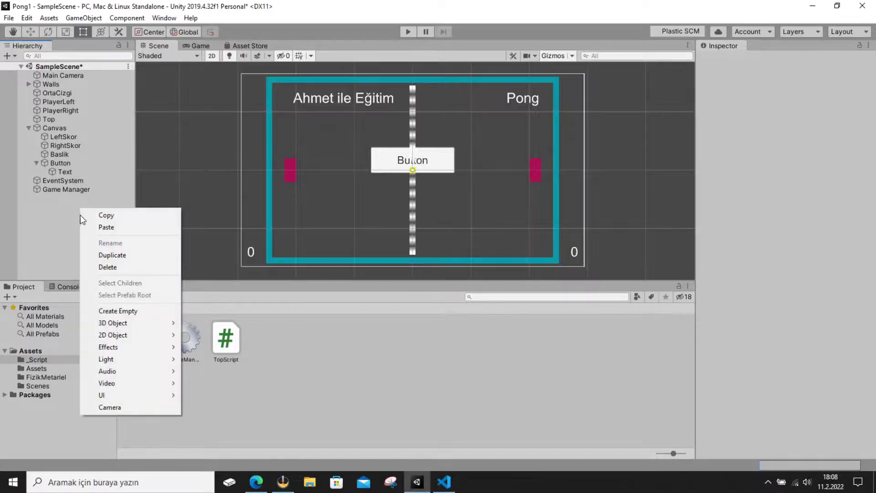
left_click(48, 214)
left_click(442, 484)
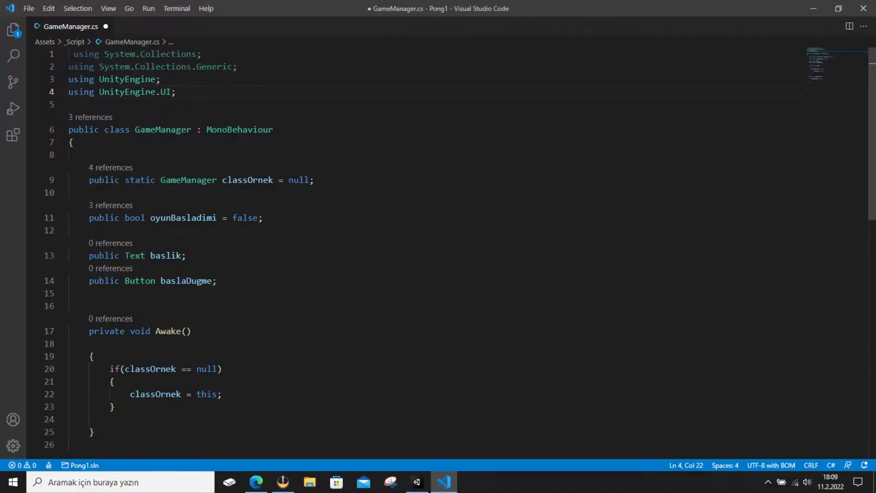
left_click_drag(176, 91, 69, 92)
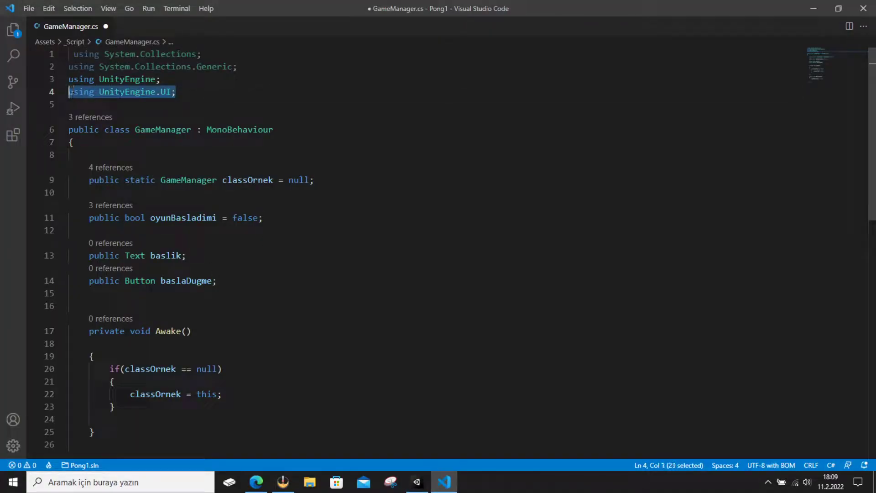
left_click(176, 92)
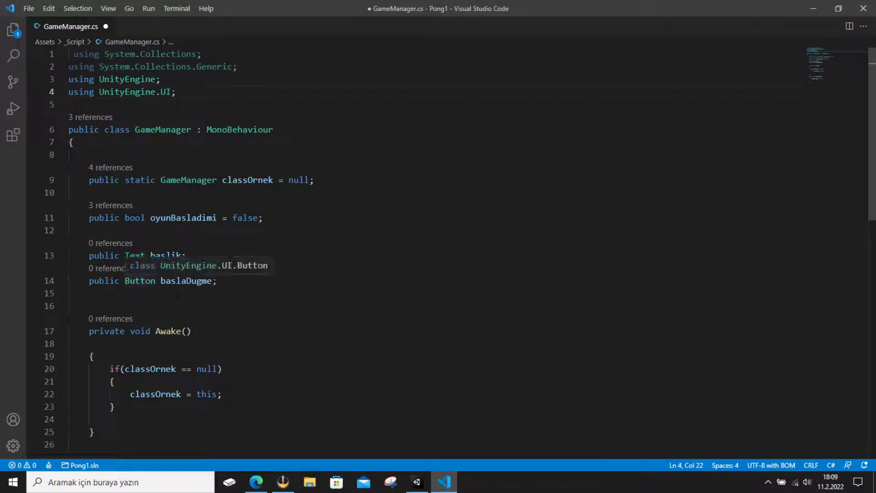
left_click(233, 281)
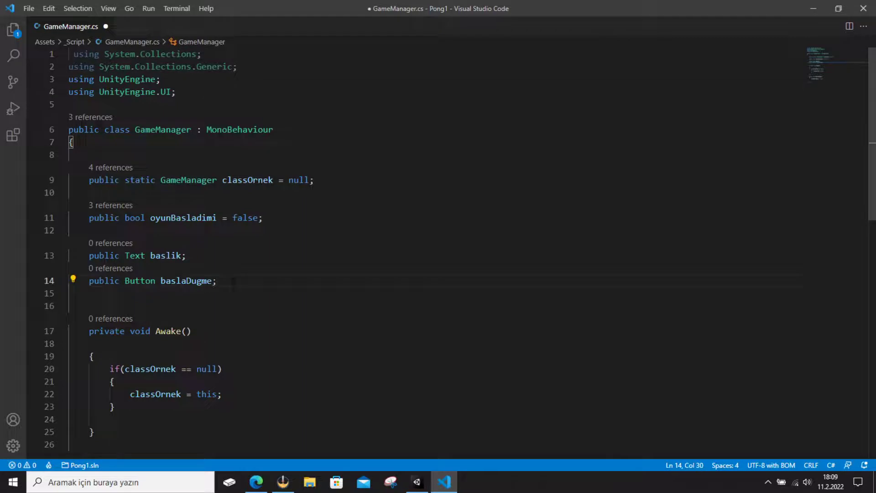
scroll(233, 281, "down", 1)
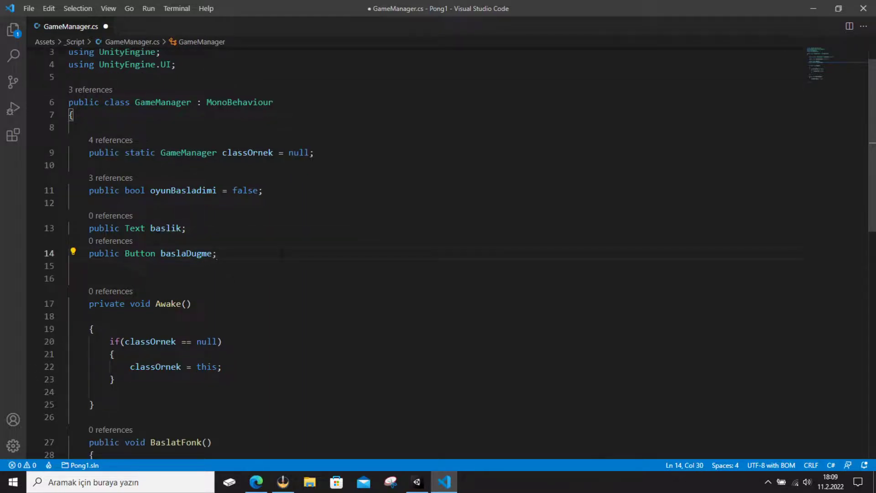
Step: Save GameManager.cs and select Game Manager to see the empty Baslik (Text) and Basla Dugme (Button) slots
left_click(417, 482)
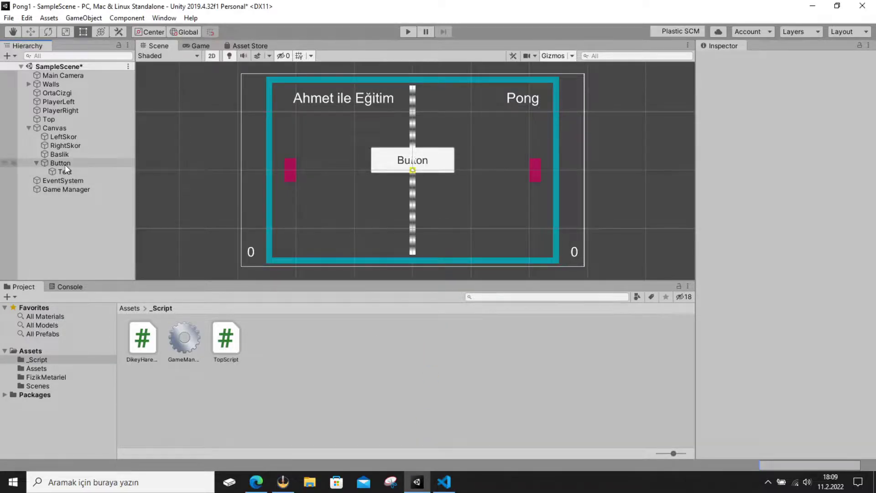
left_click(68, 191)
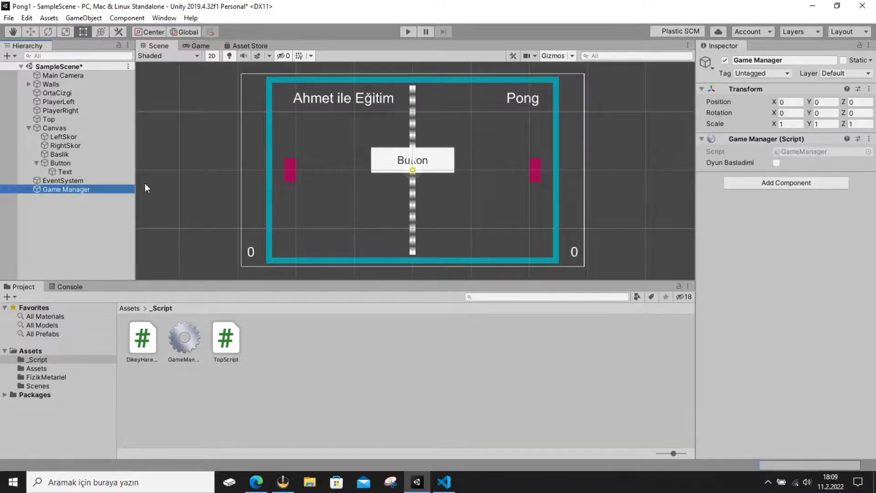
left_click(444, 482)
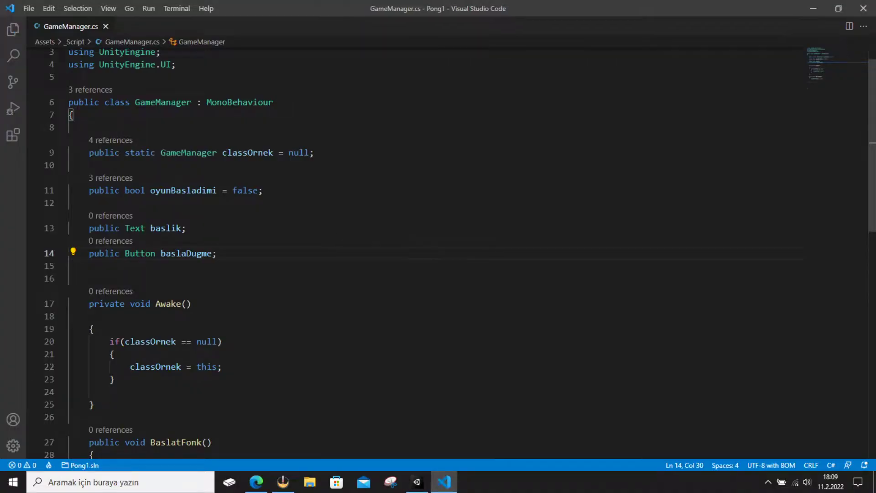
key("alt+Tab")
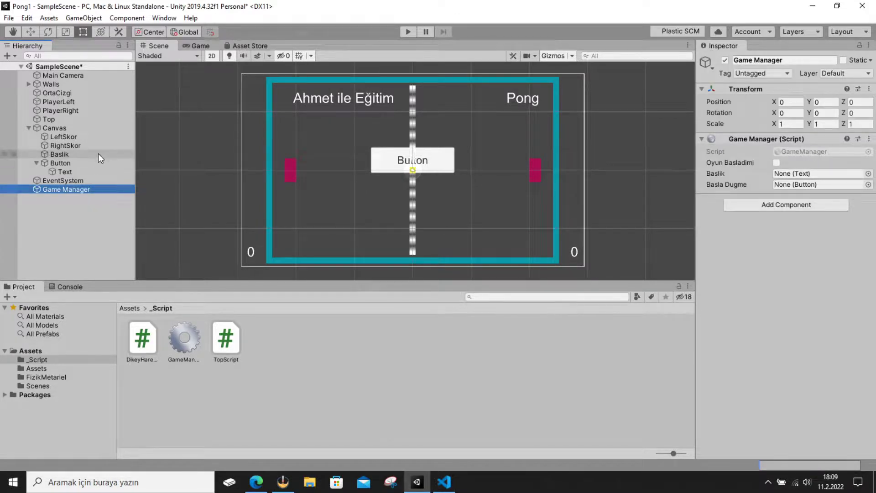
left_click(70, 154)
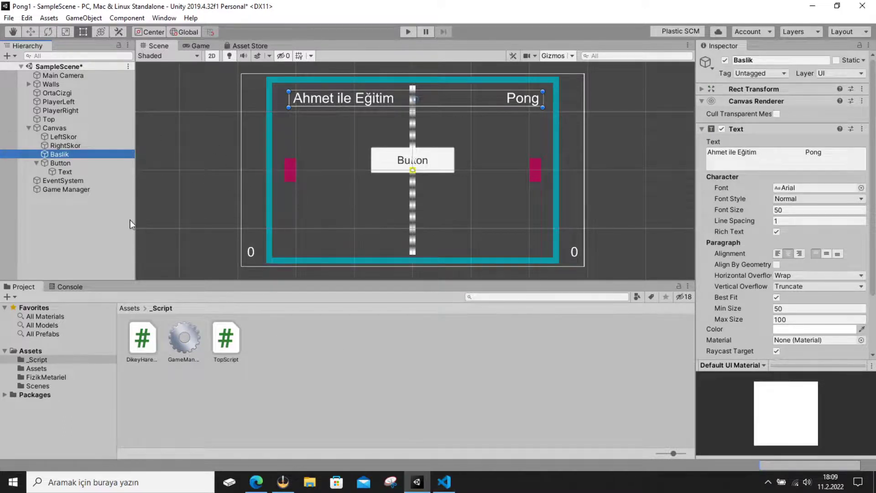
left_click(86, 193)
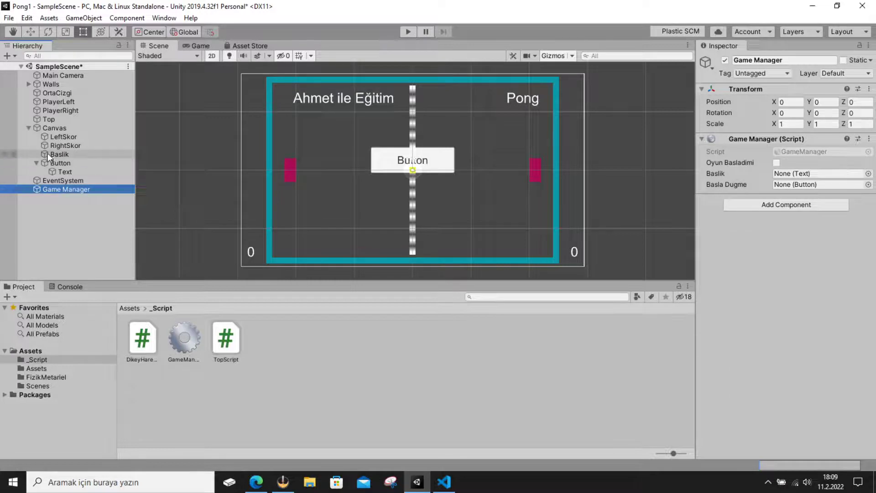
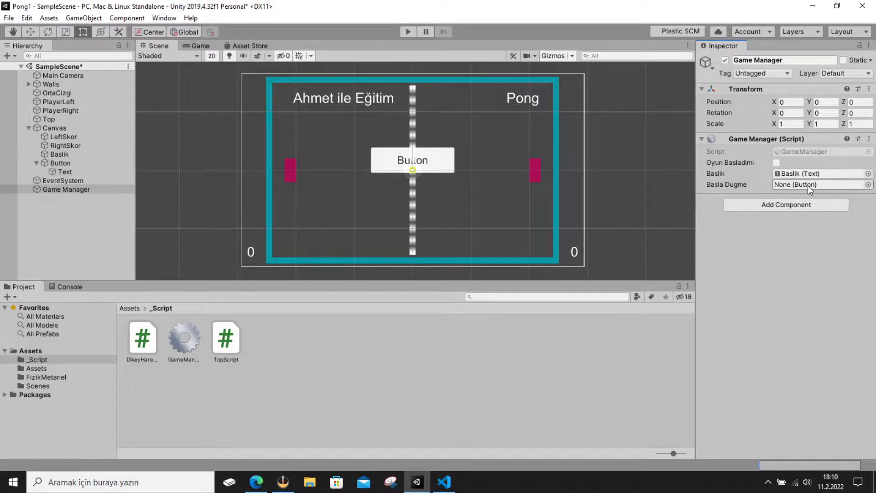
Step: Assign the Button to the Game Manager's Basla Dugme slot and inspect its On Click settings
left_click_drag(60, 162, 801, 189)
left_click(60, 163)
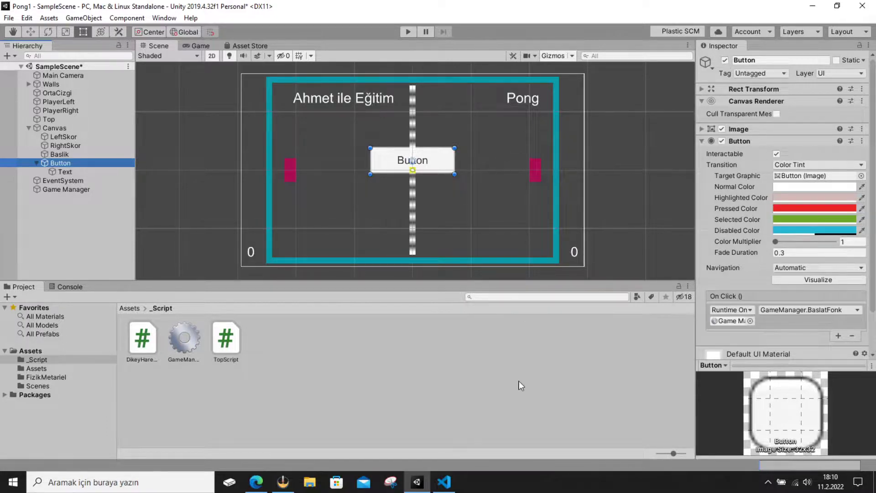
Step: Bring up GameManager.cs in VS Code and scroll down to the BaslatFonk method
left_click(440, 482)
scroll(177, 210, "down", 1)
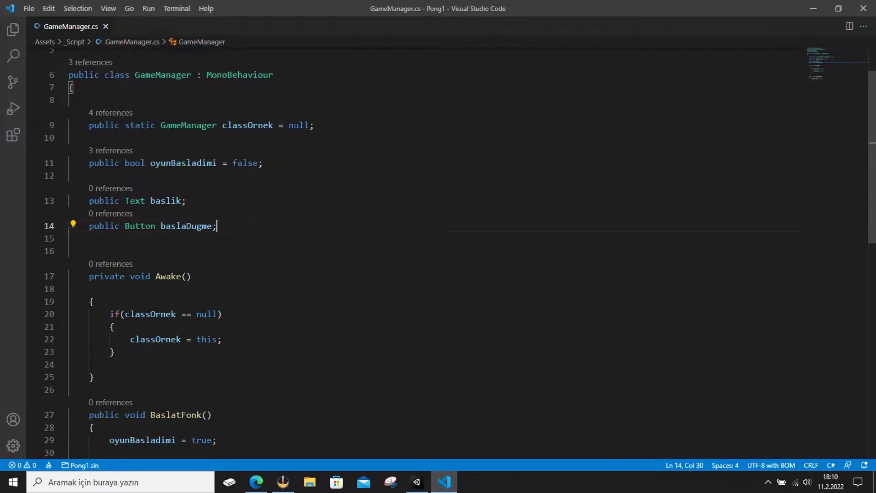
scroll(177, 210, "down", 1)
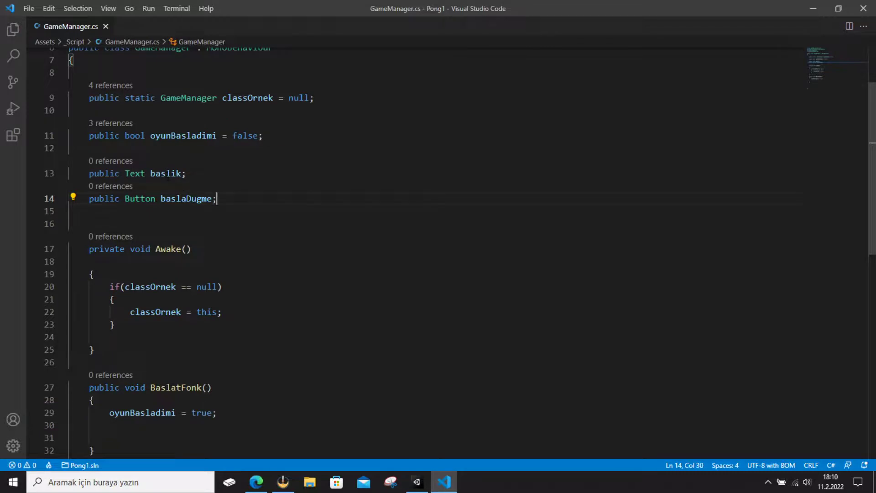
left_click(255, 482)
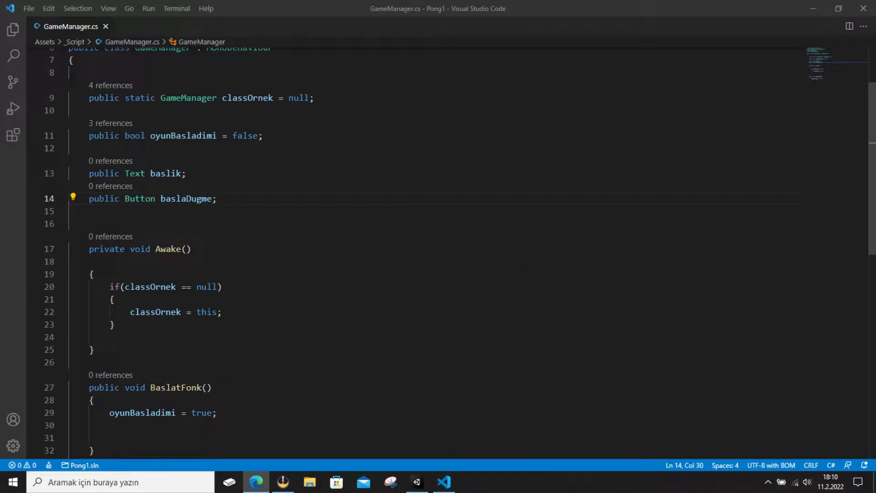
left_click(355, 237)
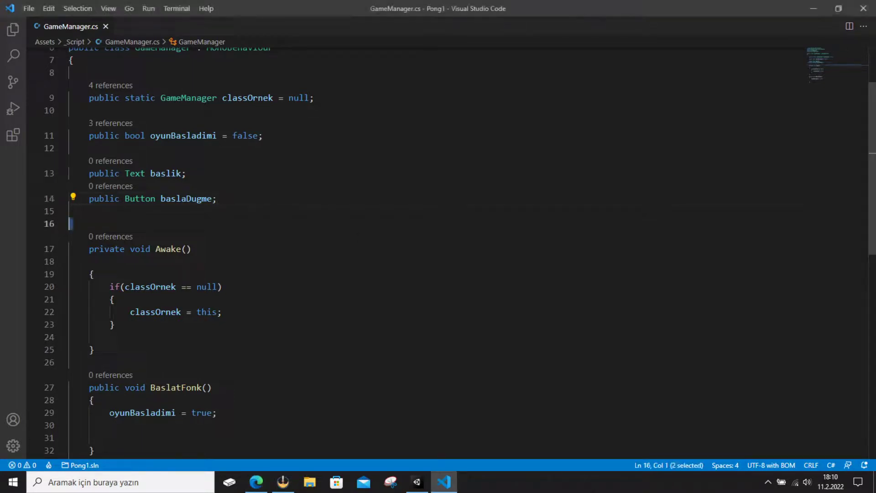
left_click(196, 248)
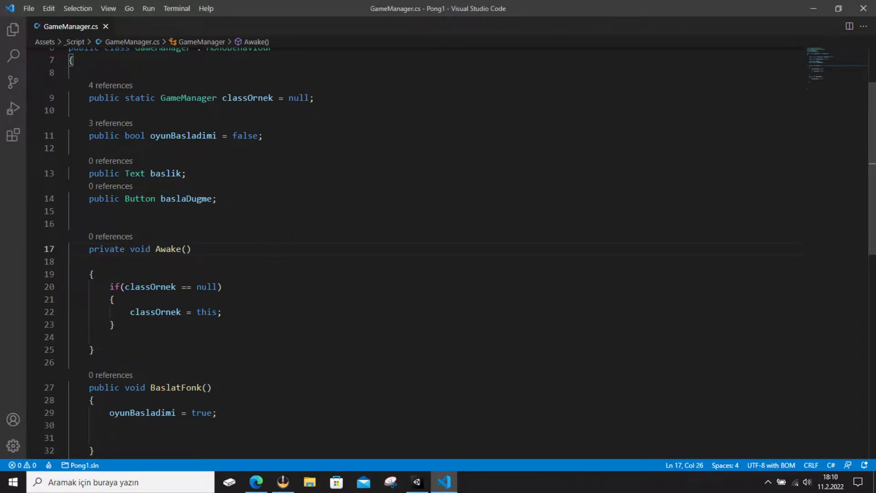
scroll(292, 238, "down", 1)
scroll(291, 238, "down", 1)
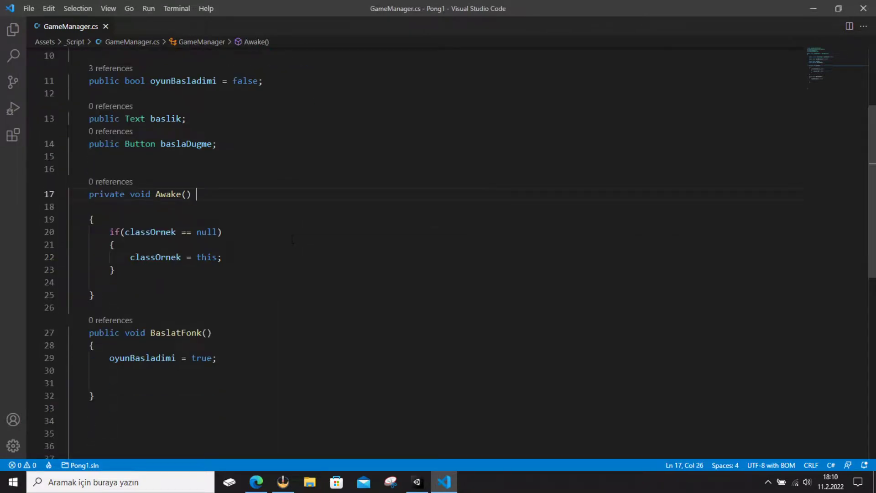
Step: Add a new line in BaslatFonk after oyunBasladimi and write baslik.gameObject
left_click(231, 359)
key("Return")
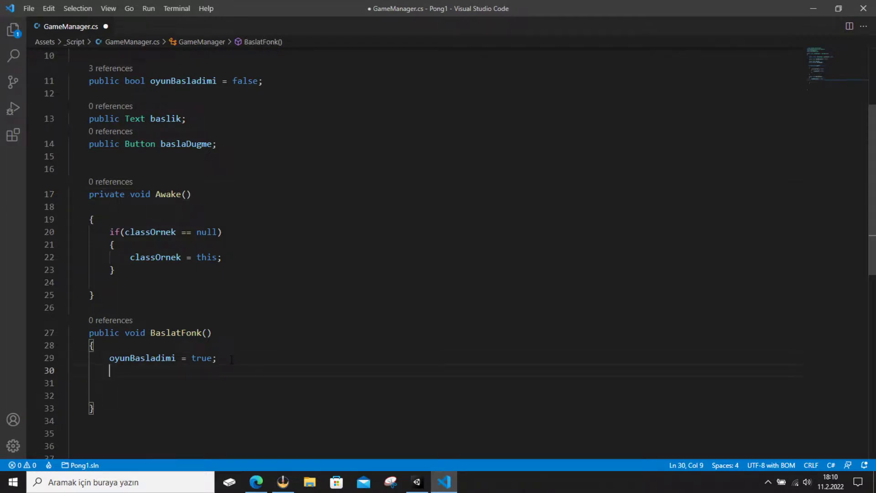
type("ba")
type("slik.")
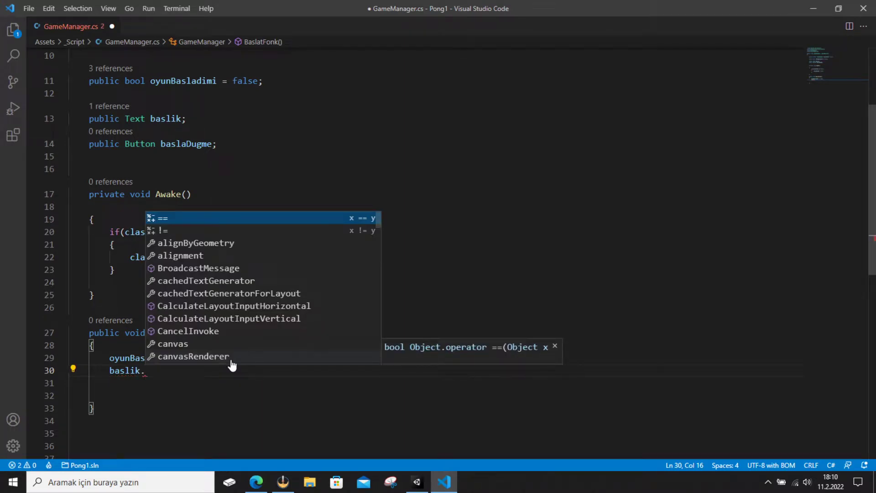
type("game")
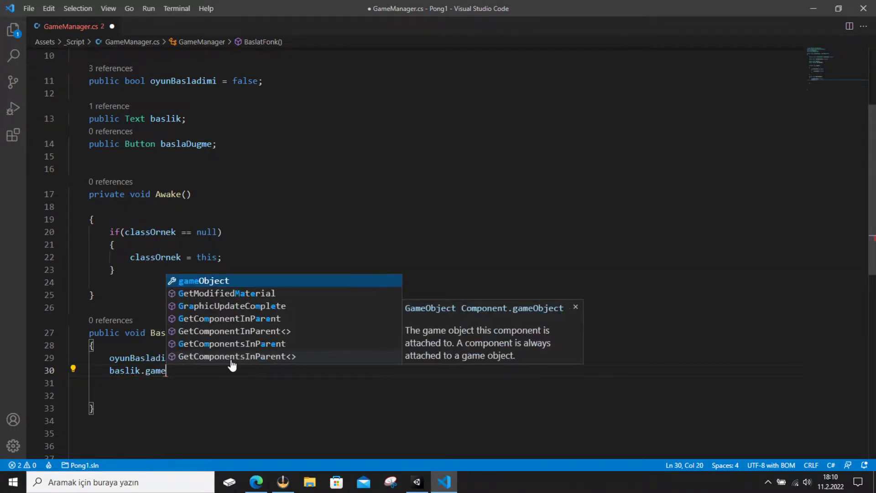
key("Return")
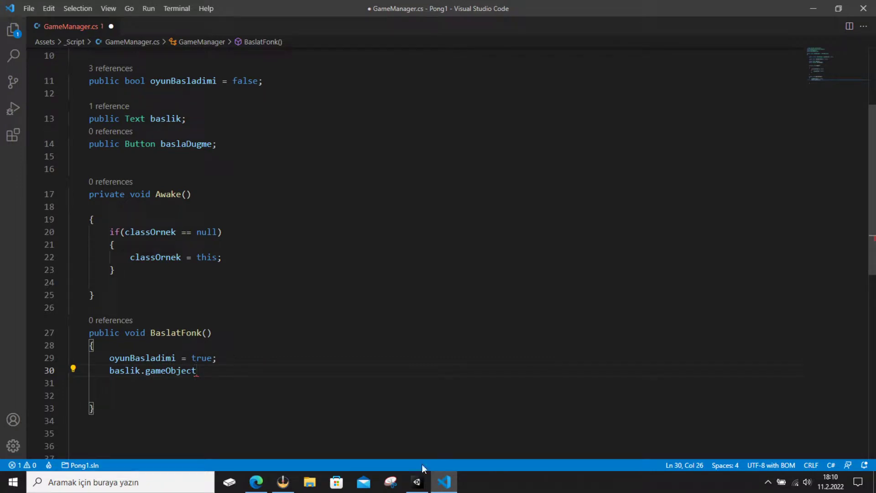
left_click(417, 482)
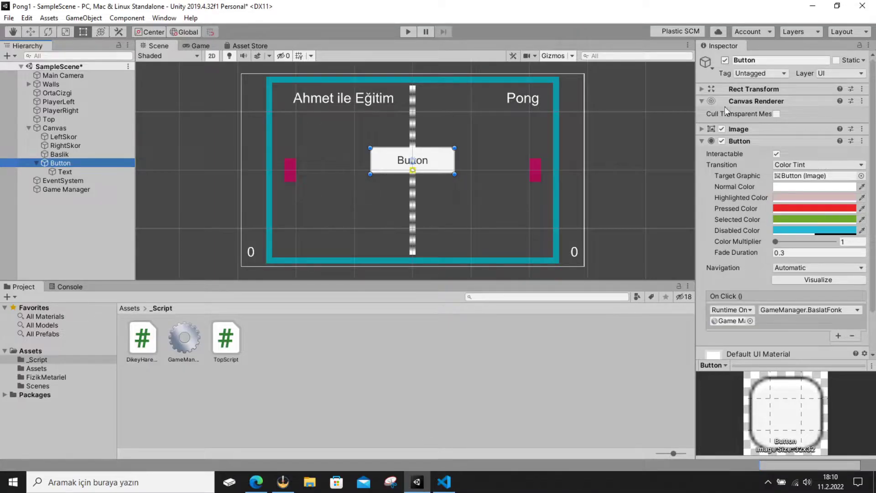
left_click(444, 481)
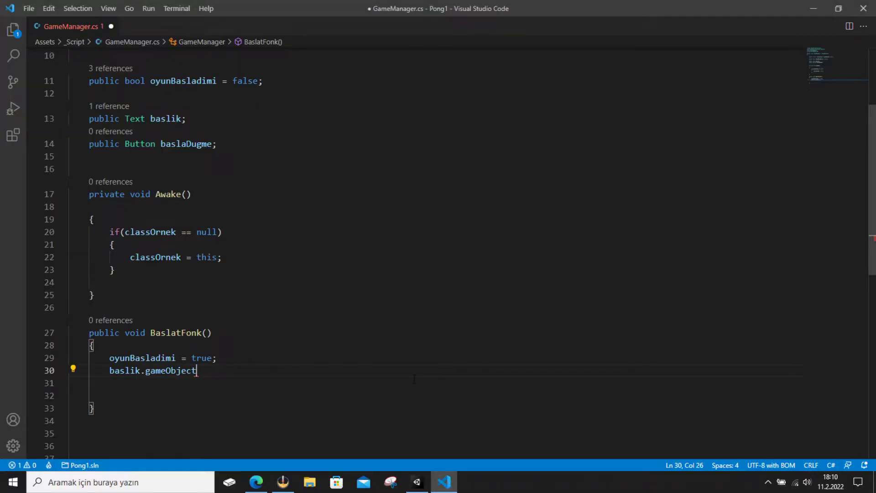
type(".")
scroll(357, 258, "down", 1)
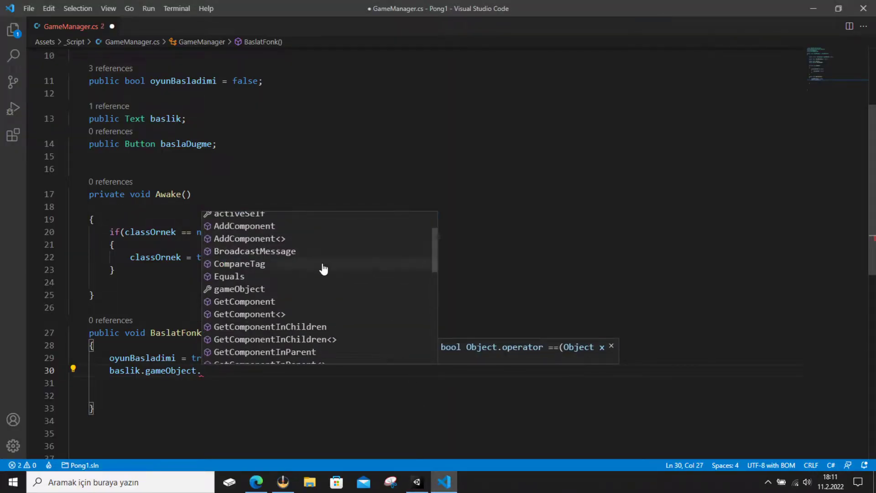
scroll(323, 269, "down", 3)
scroll(322, 270, "down", 6)
scroll(320, 270, "down", 2)
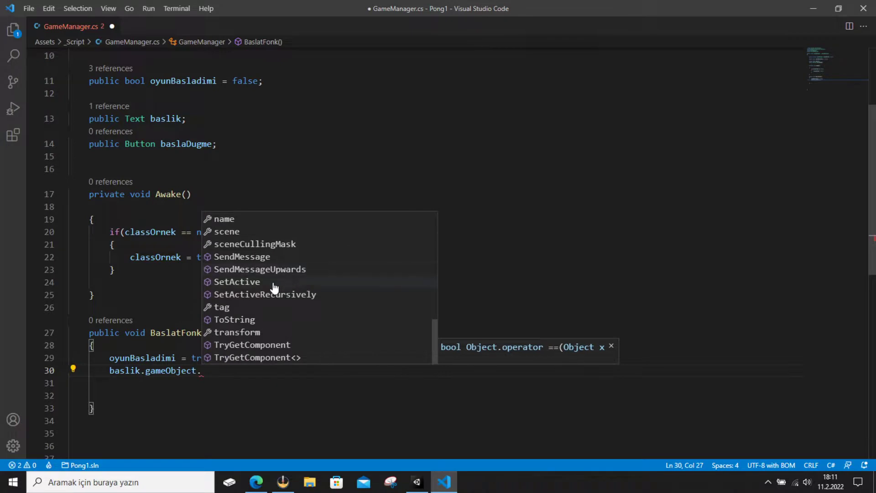
Step: Complete it as baslik.gameObject.SetActive(false); and begin the next line
left_click(241, 281)
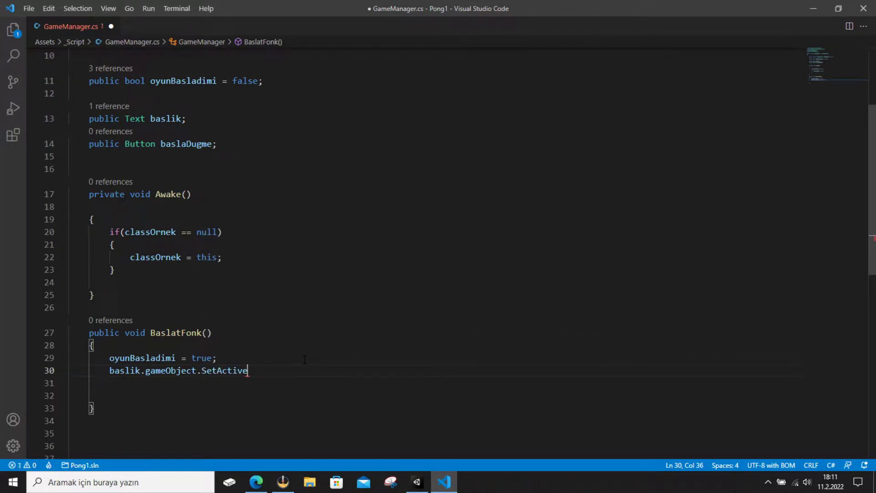
type("(false")
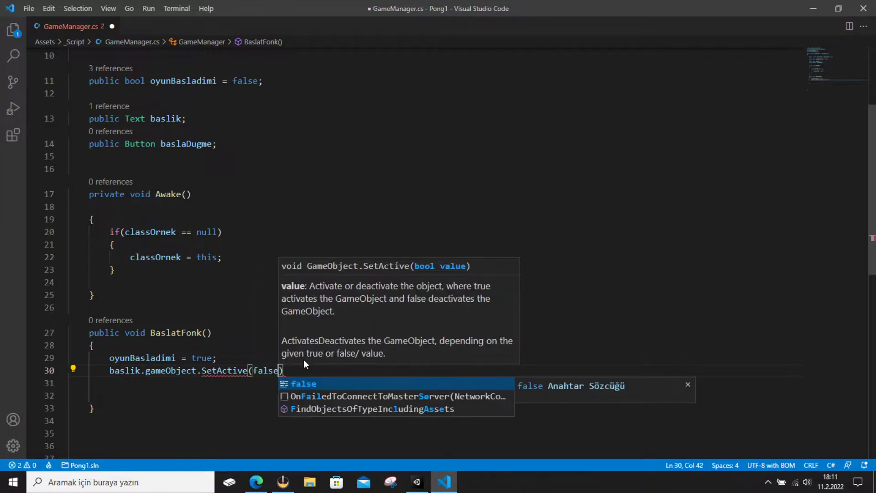
left_click(294, 370)
key("Return")
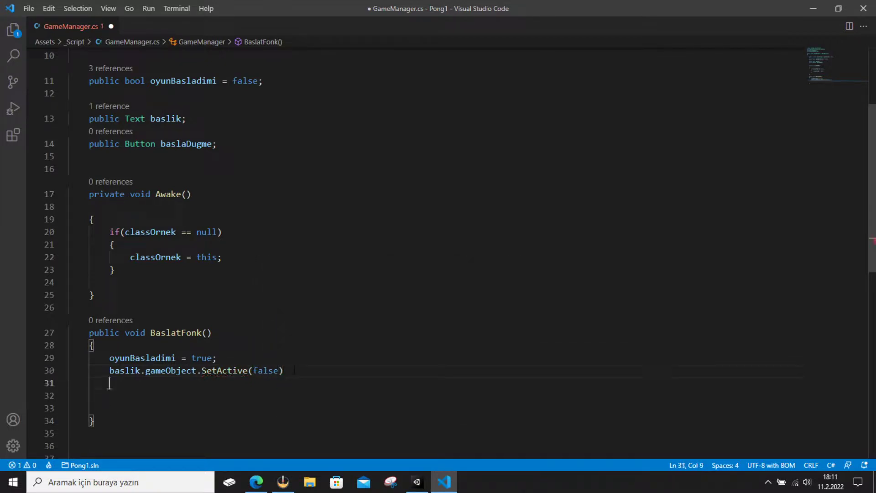
left_click(295, 370)
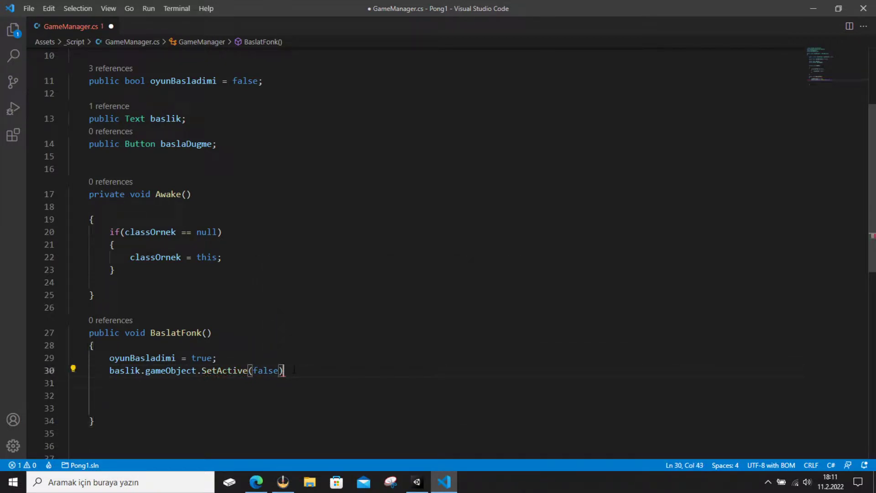
type(";")
key("Return")
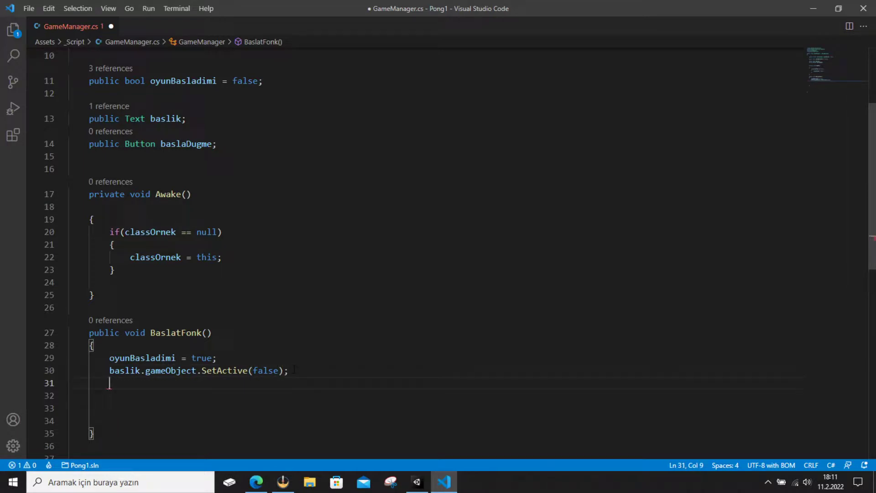
type("bas")
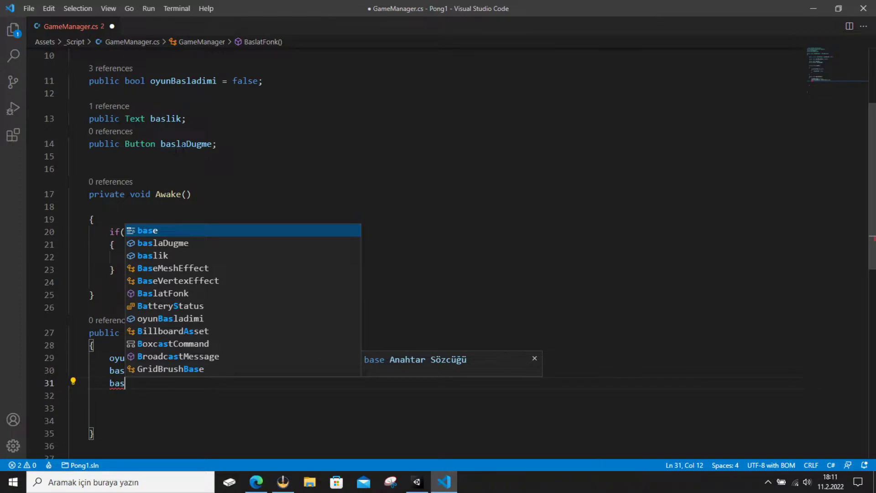
Step: Write baslaDugme.gameObject on the new line using IntelliSense completions
left_click(426, 484)
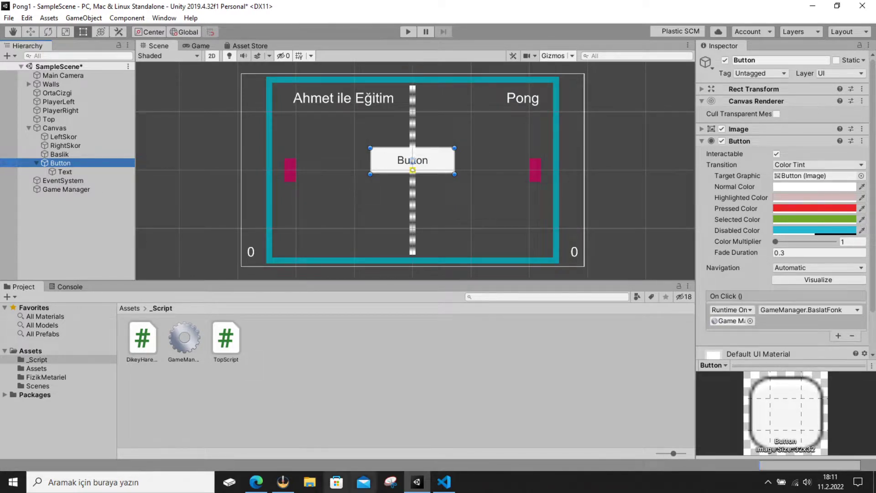
left_click(444, 481)
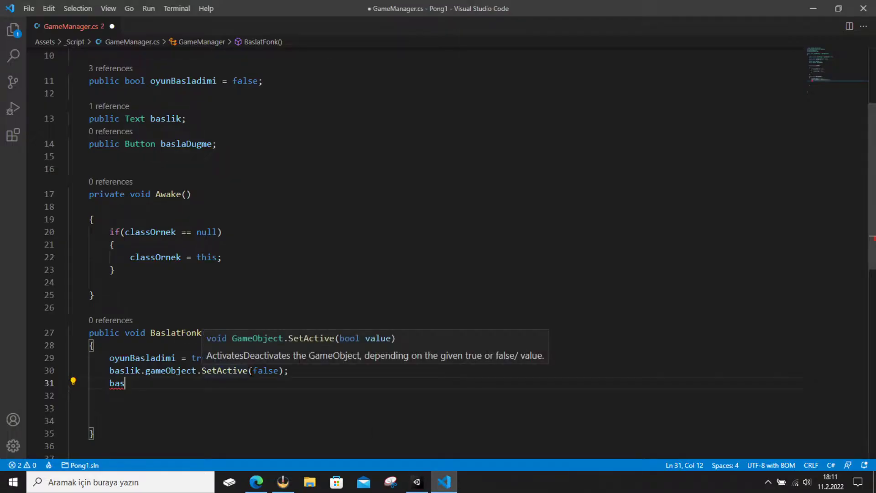
type("la")
key("Return")
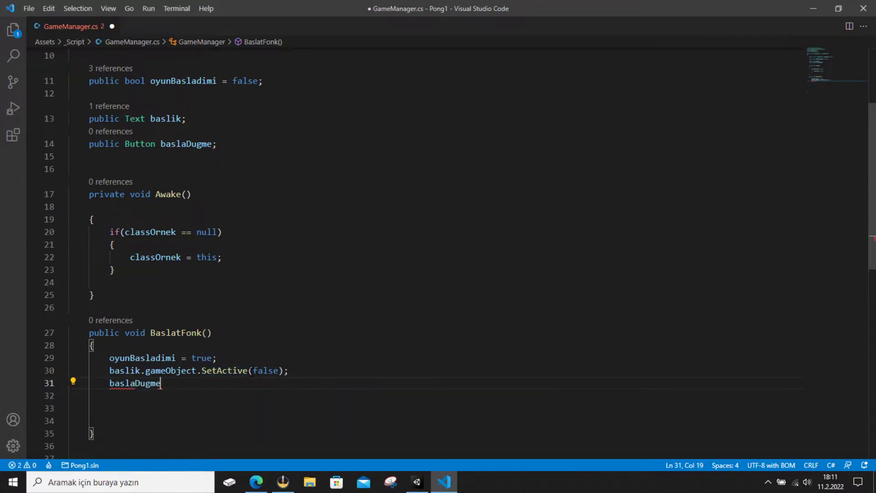
type(".g")
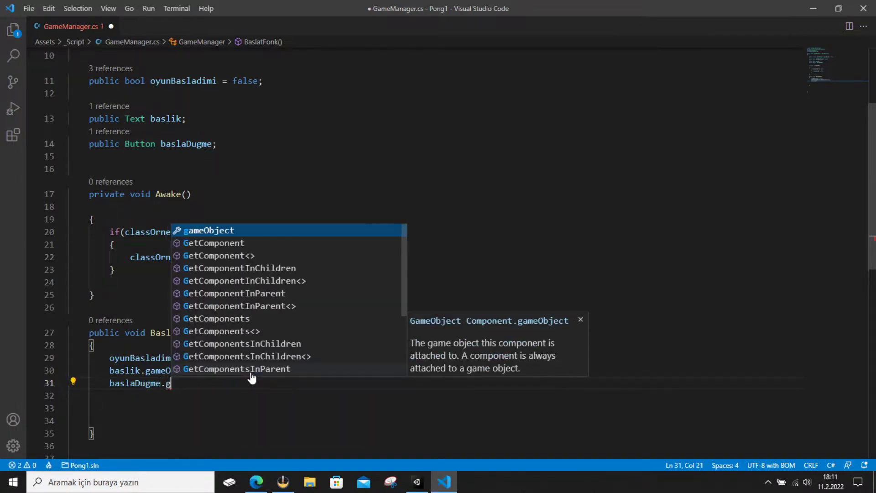
type("am")
key("Return")
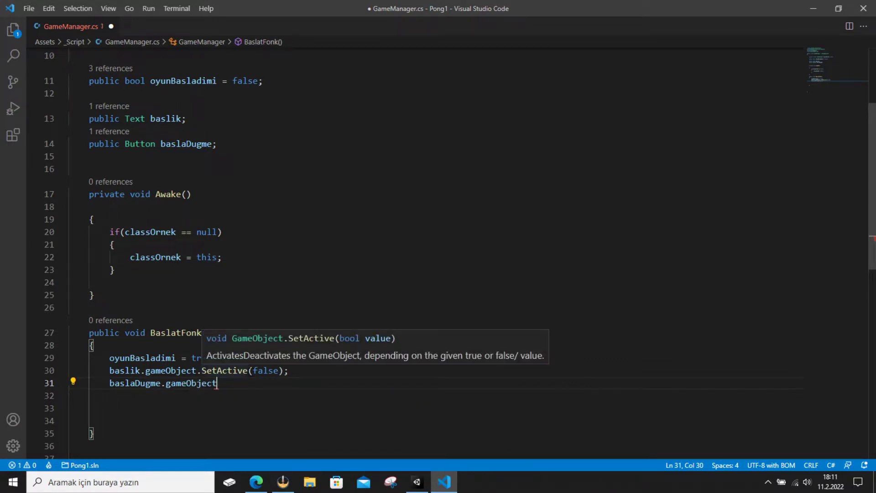
Step: Finish the line with .SetActive(false); and save GameManager.cs
type(".Se")
key("Down")
key("Down")
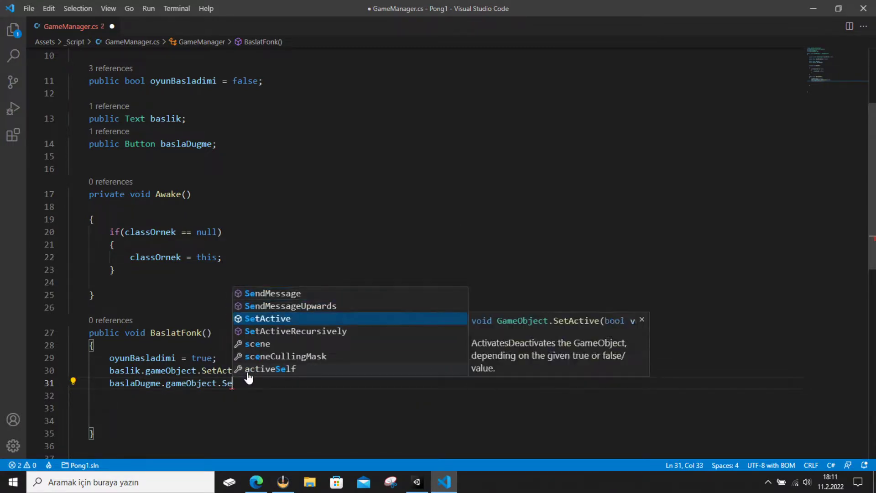
key("Return")
type("(")
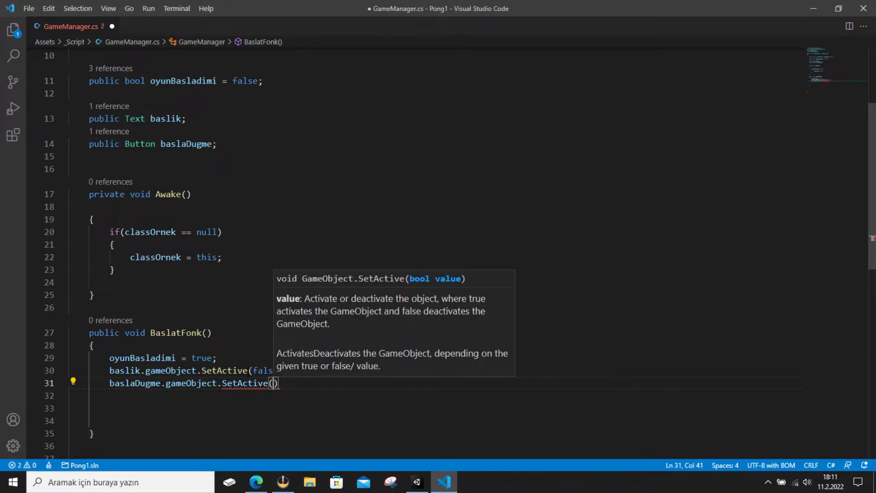
type("false")
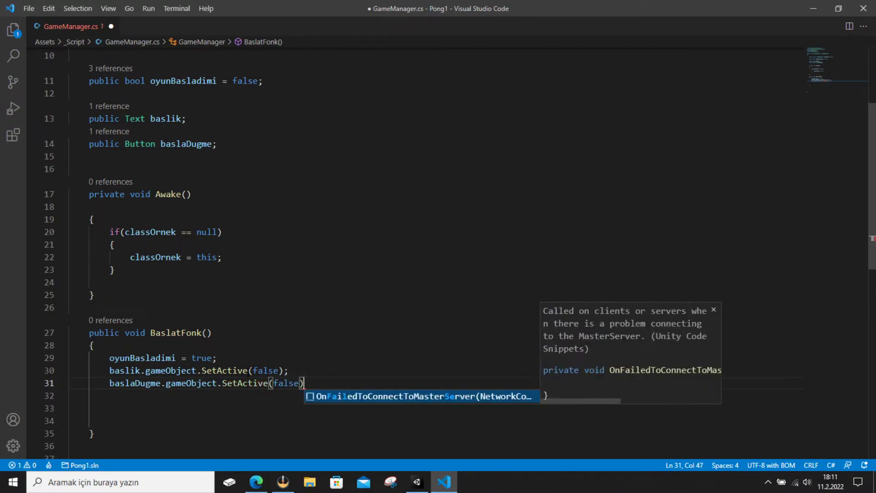
type(");")
key("ctrl+s")
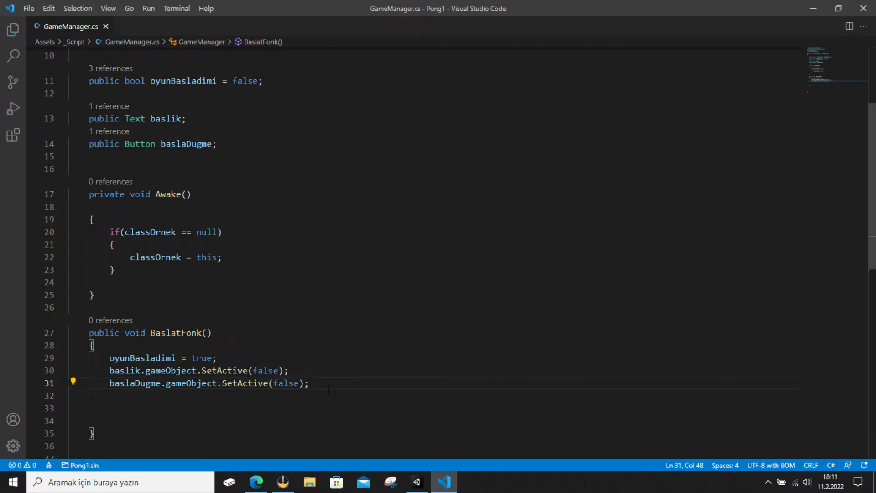
left_click(422, 485)
left_click(408, 32)
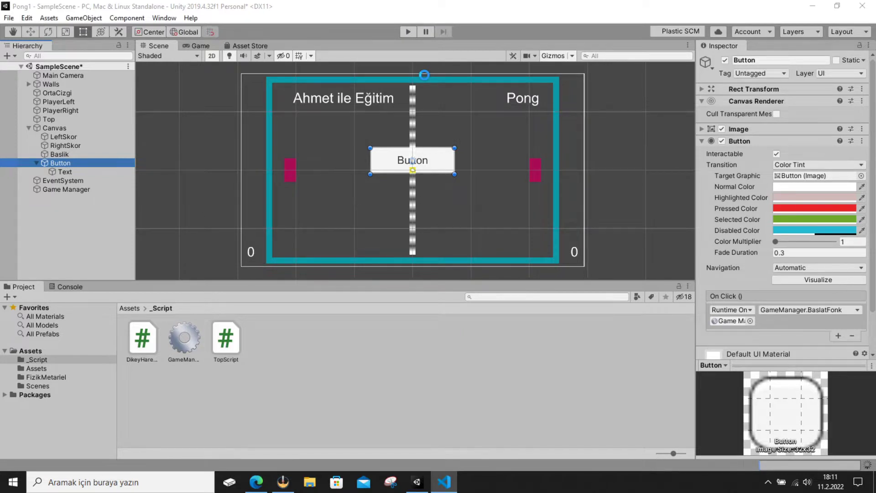
left_click(407, 32)
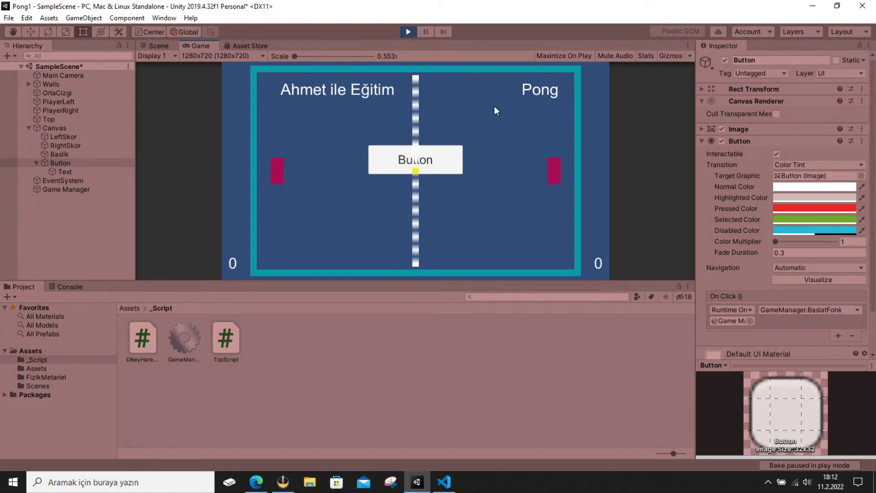
left_click(451, 153)
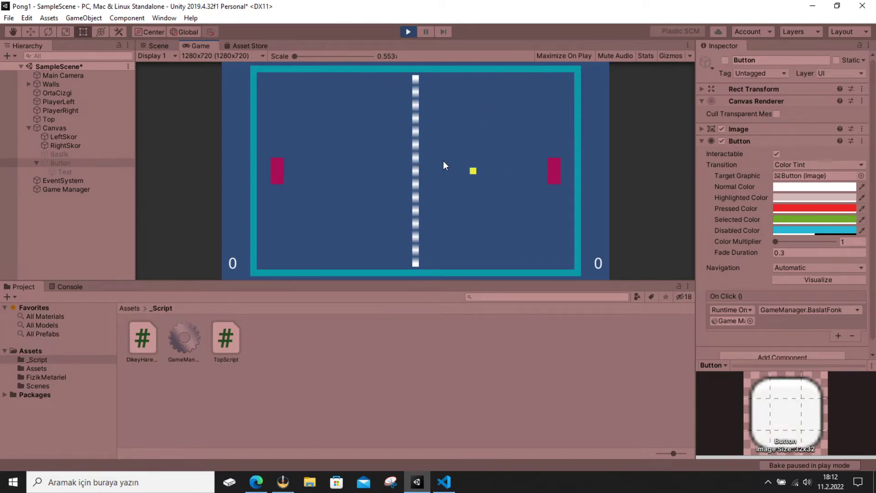
key("w")
left_click(407, 32)
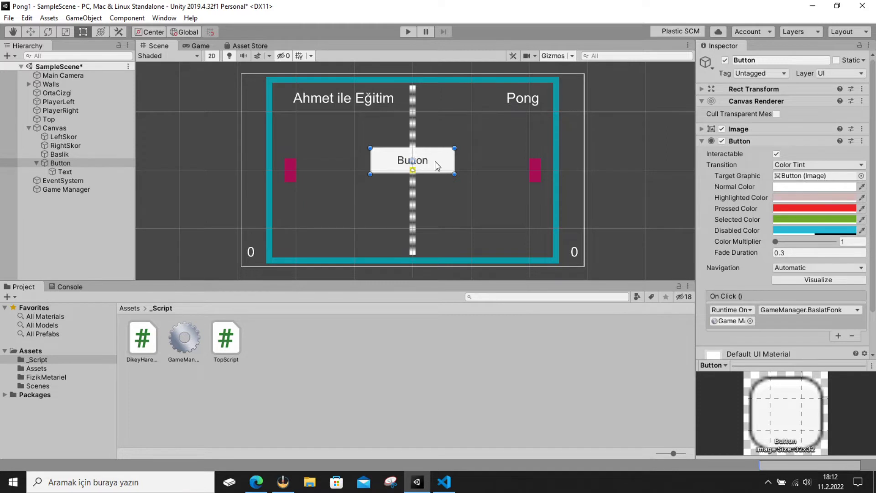
Step: Change the button's Text label to BASLA and check the button's setup
left_click(115, 172)
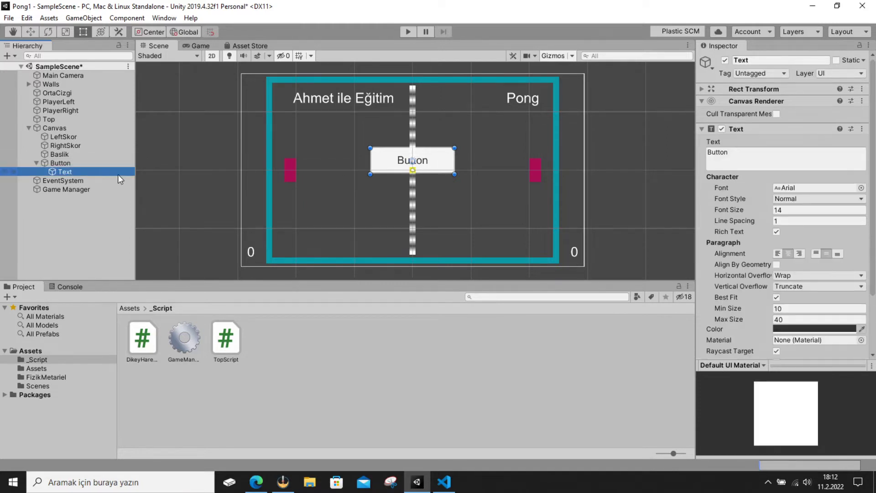
left_click(763, 160)
type("B")
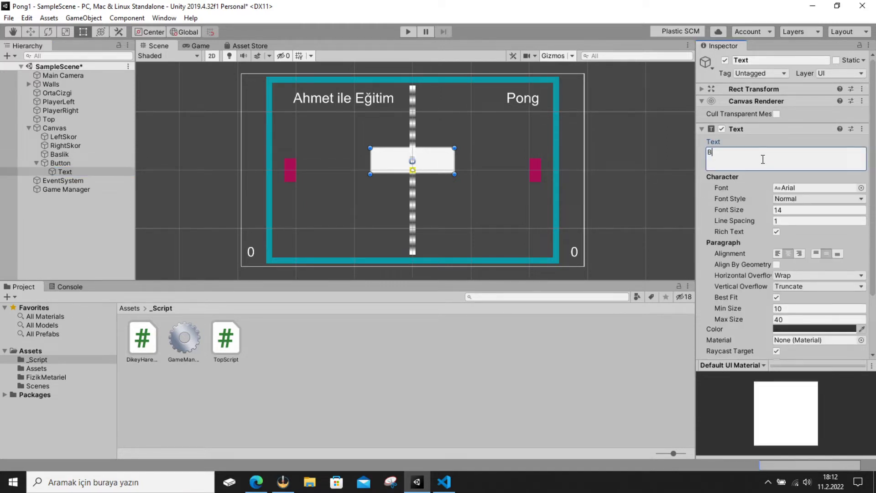
type("ASLA")
left_click(649, 191)
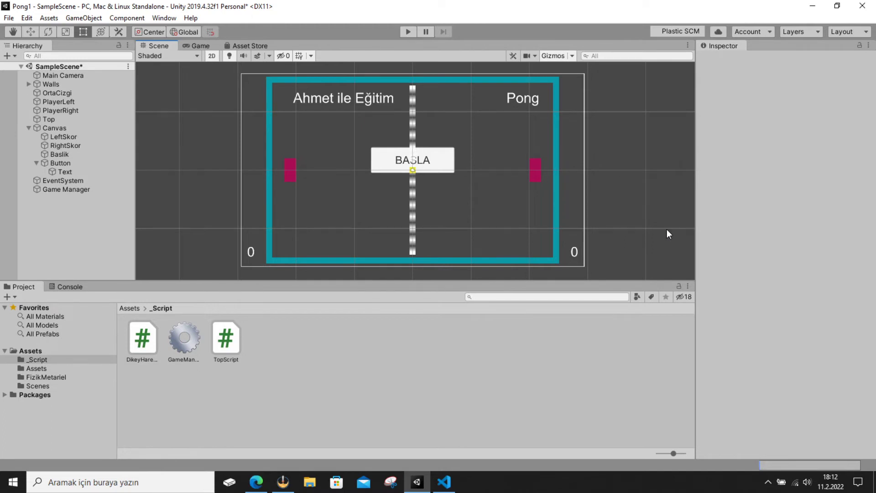
left_click(349, 150)
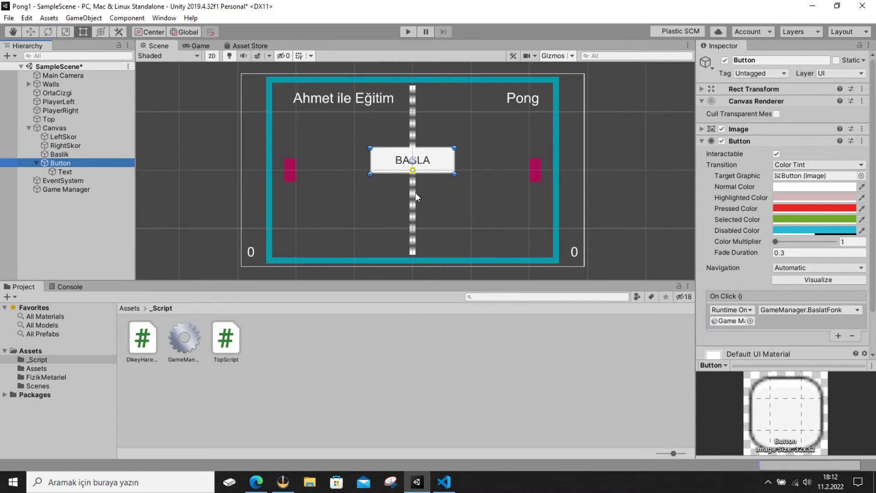
left_click(198, 185)
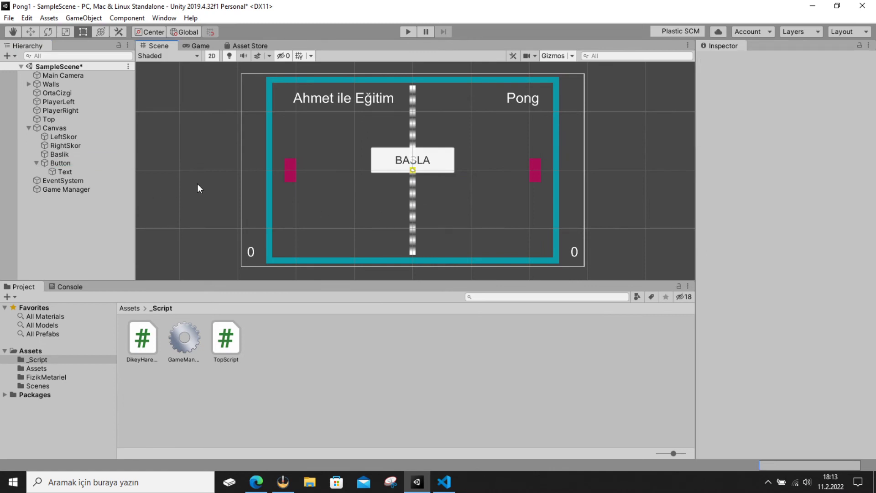